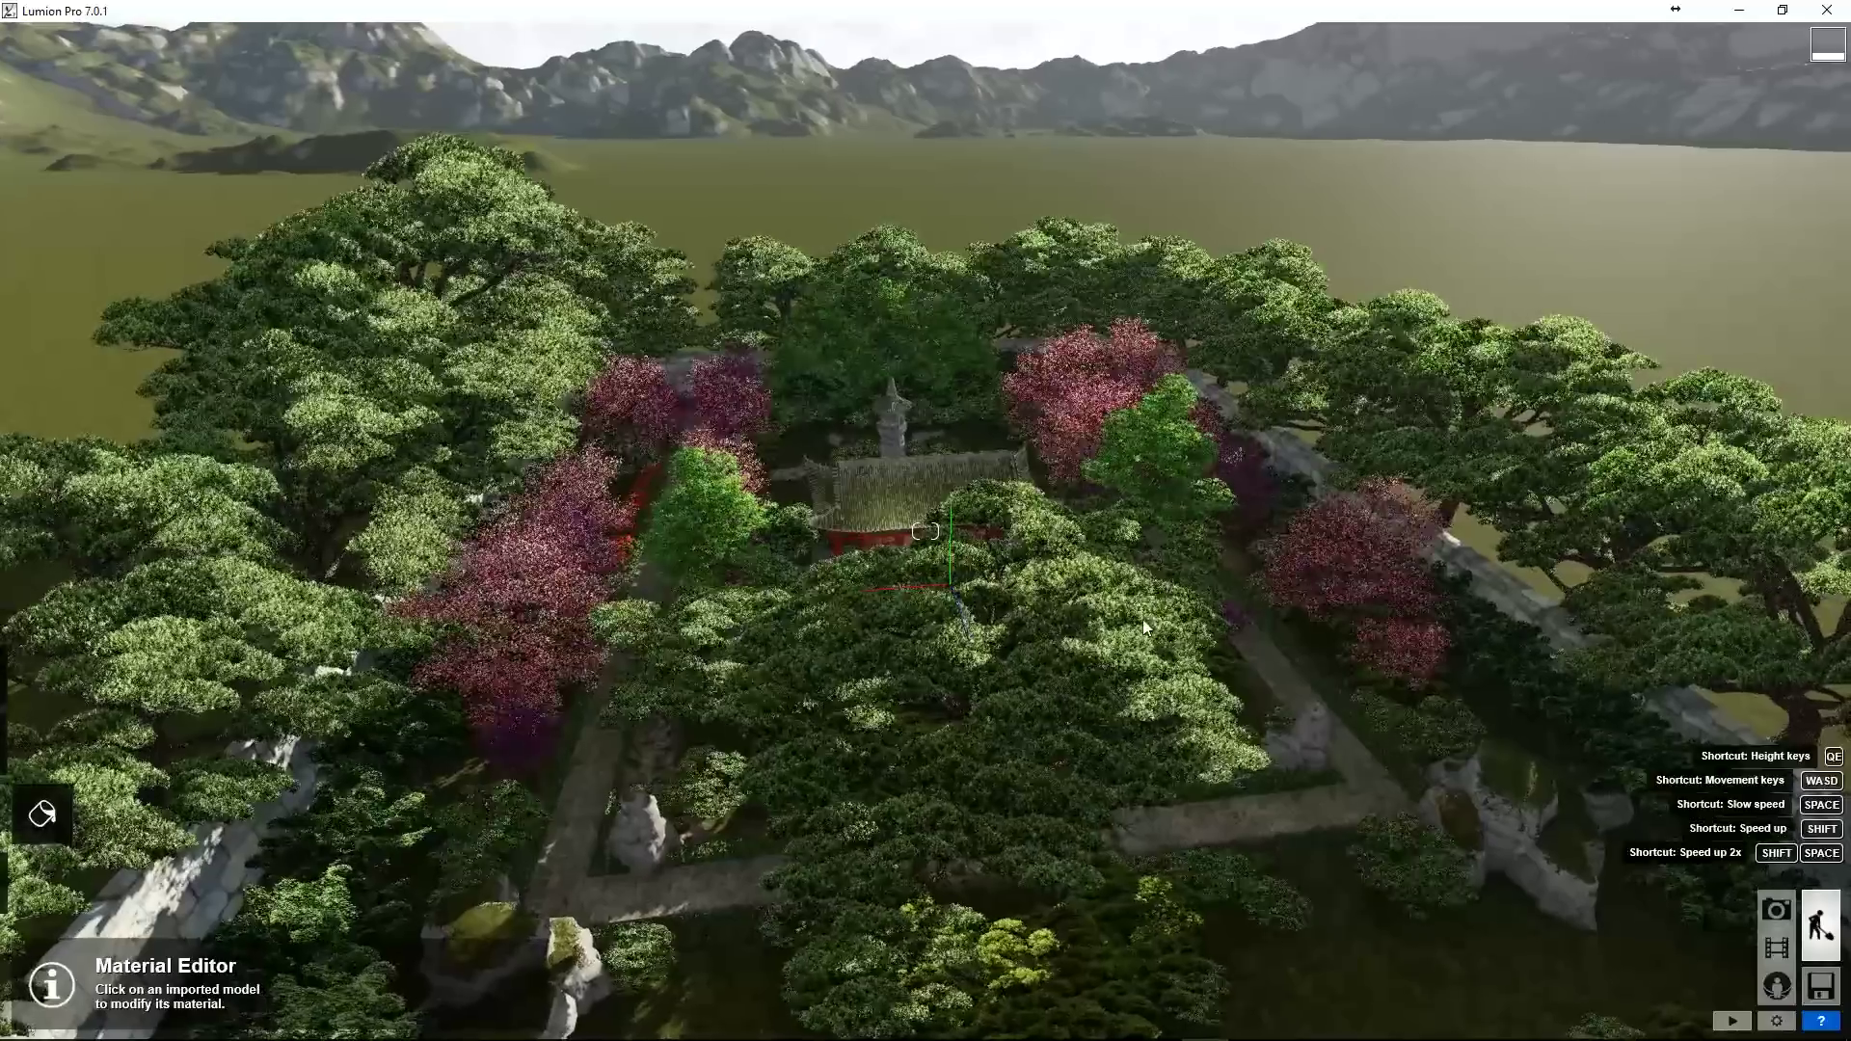
# - Preview clip 1 and render it as a 1080p MP4 named Clip 1
pyautogui.click(1776, 948)
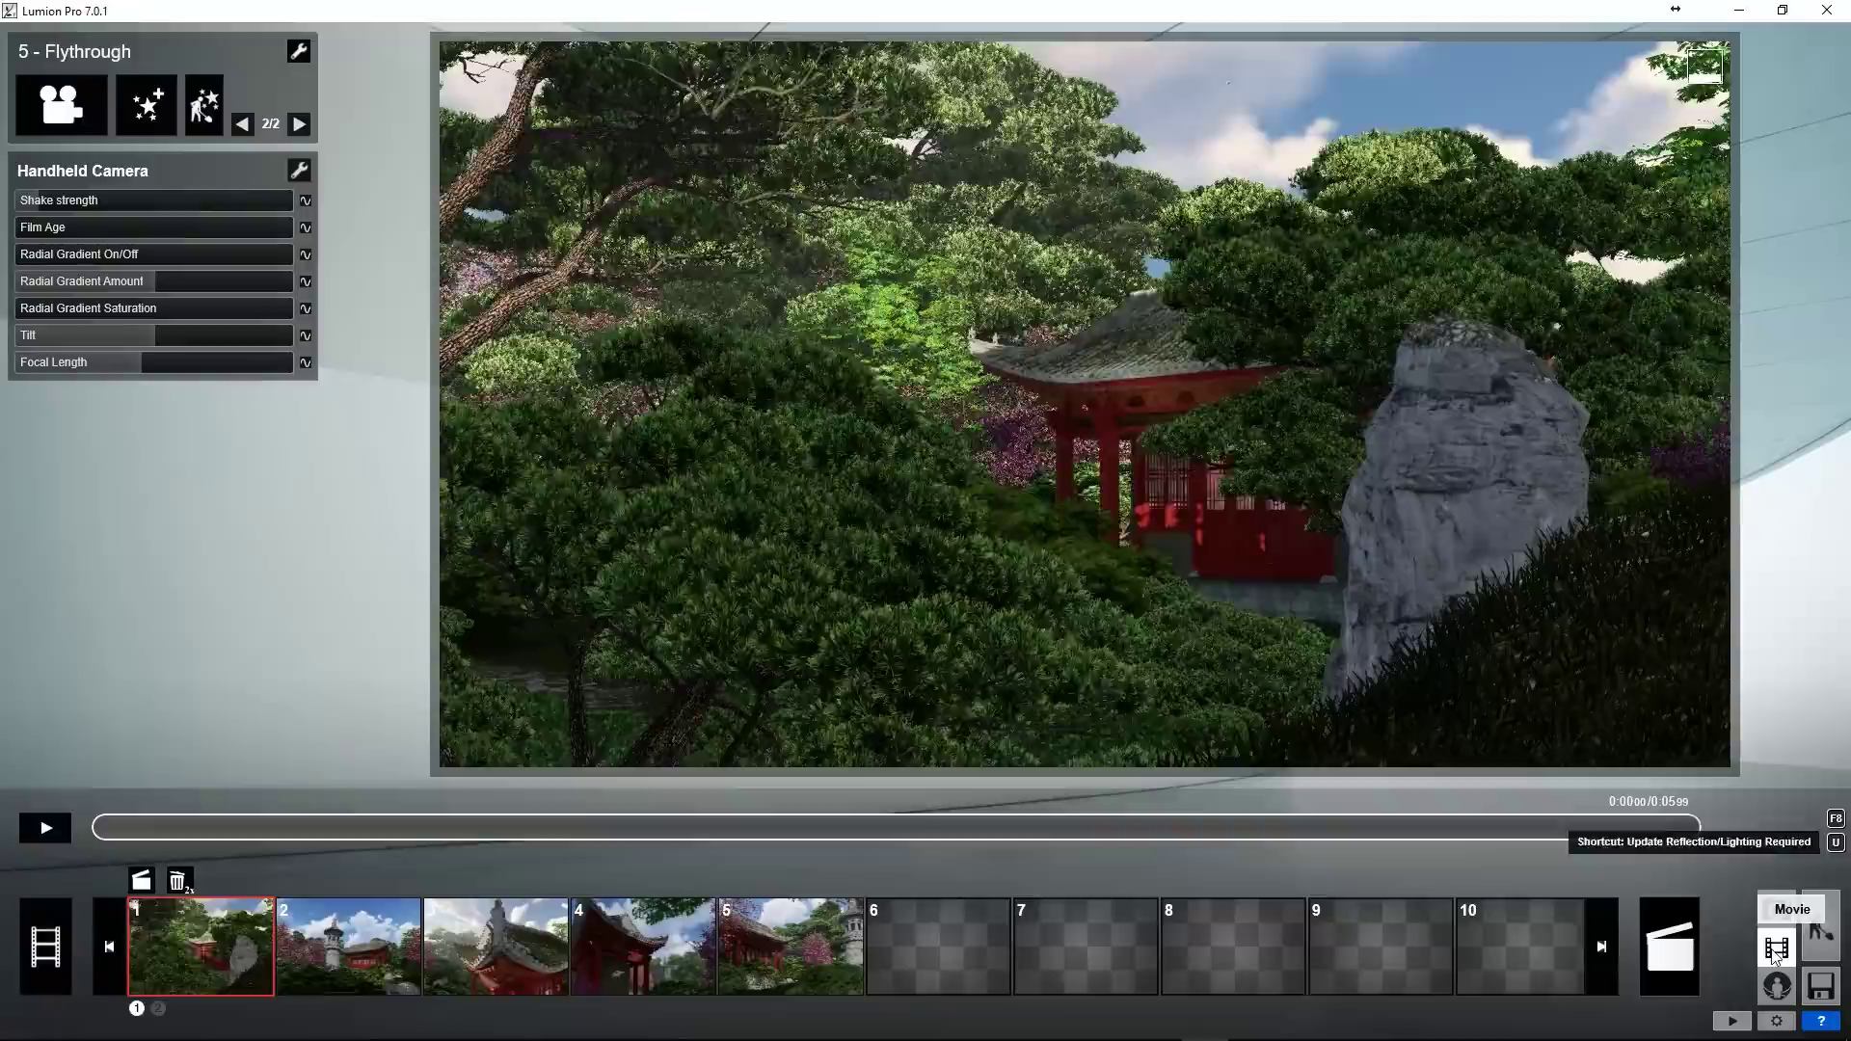
pyautogui.click(230, 910)
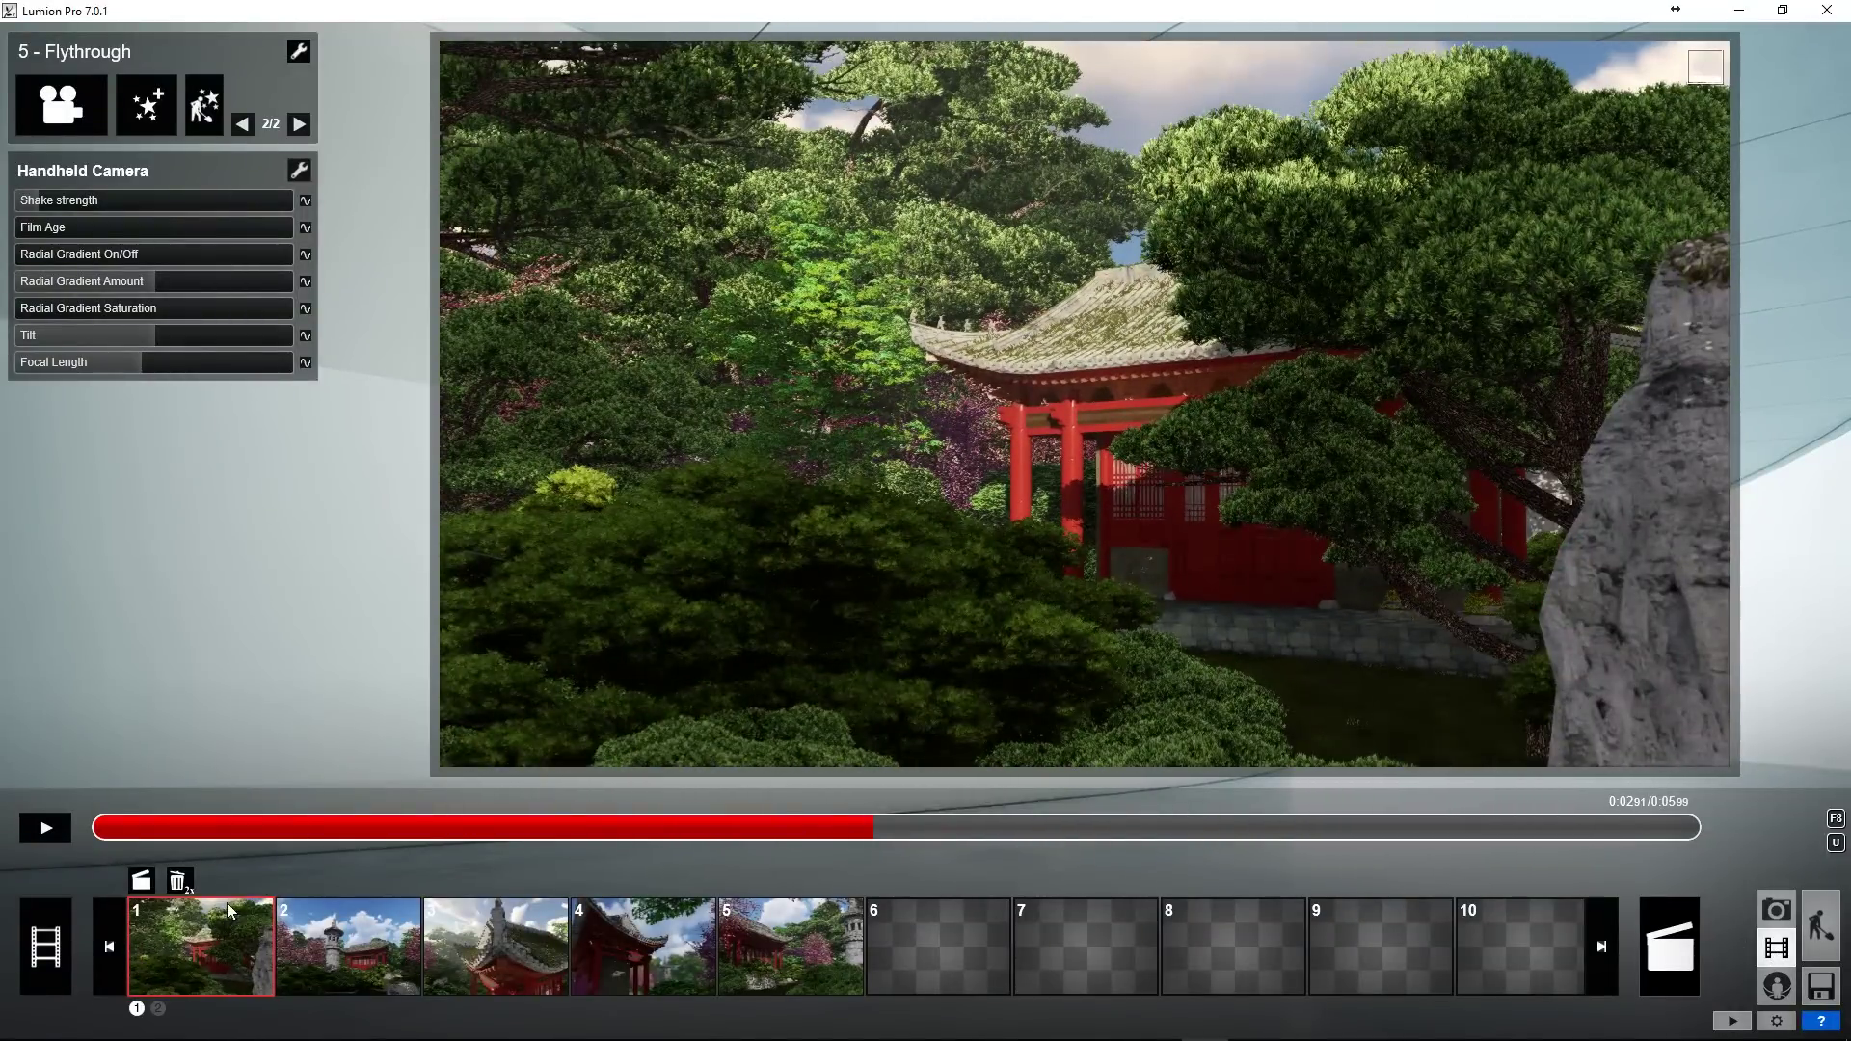
pyautogui.click(141, 880)
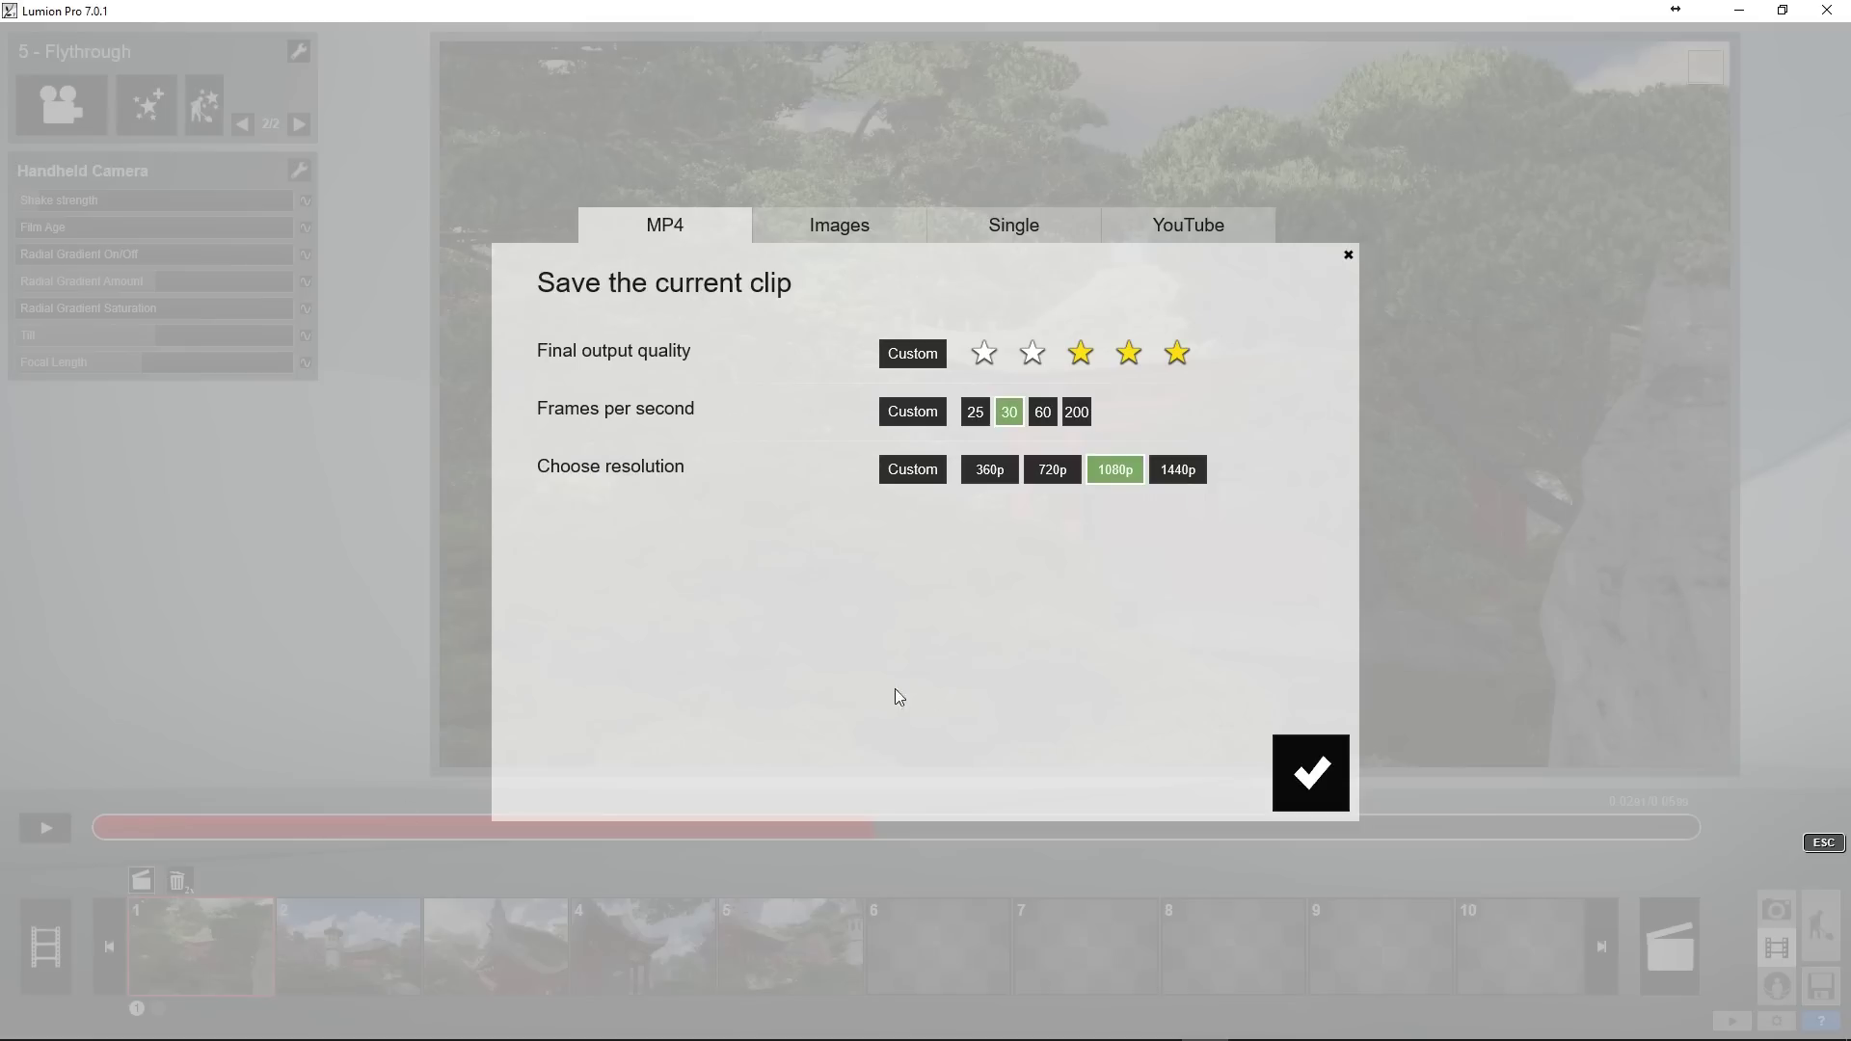
pyautogui.click(1311, 772)
pyautogui.press('Return')
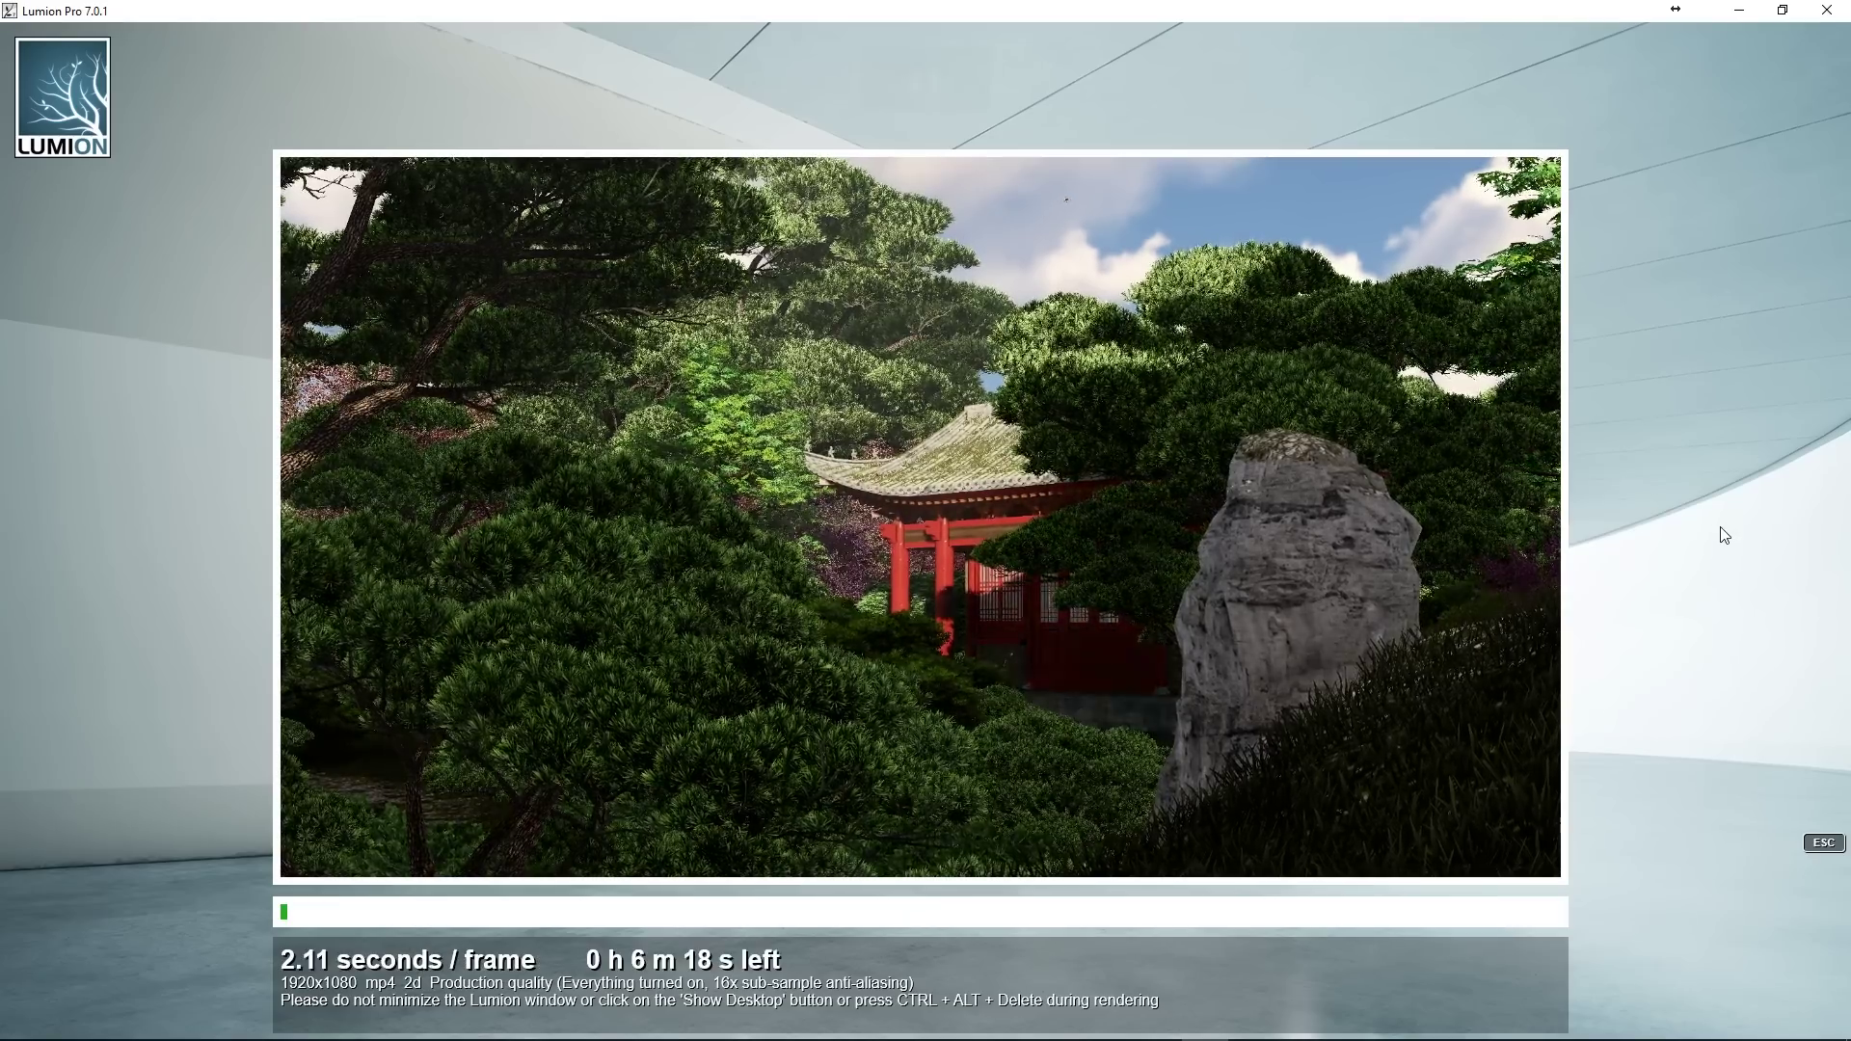
pyautogui.press('Escape')
# - Render the whole movie as a 1080p MP4 named 'Entire Movie' in the Garden folder
pyautogui.click(46, 942)
pyautogui.moveTo(126, 831); pyautogui.dragTo(1604, 798)
pyautogui.click(1662, 932)
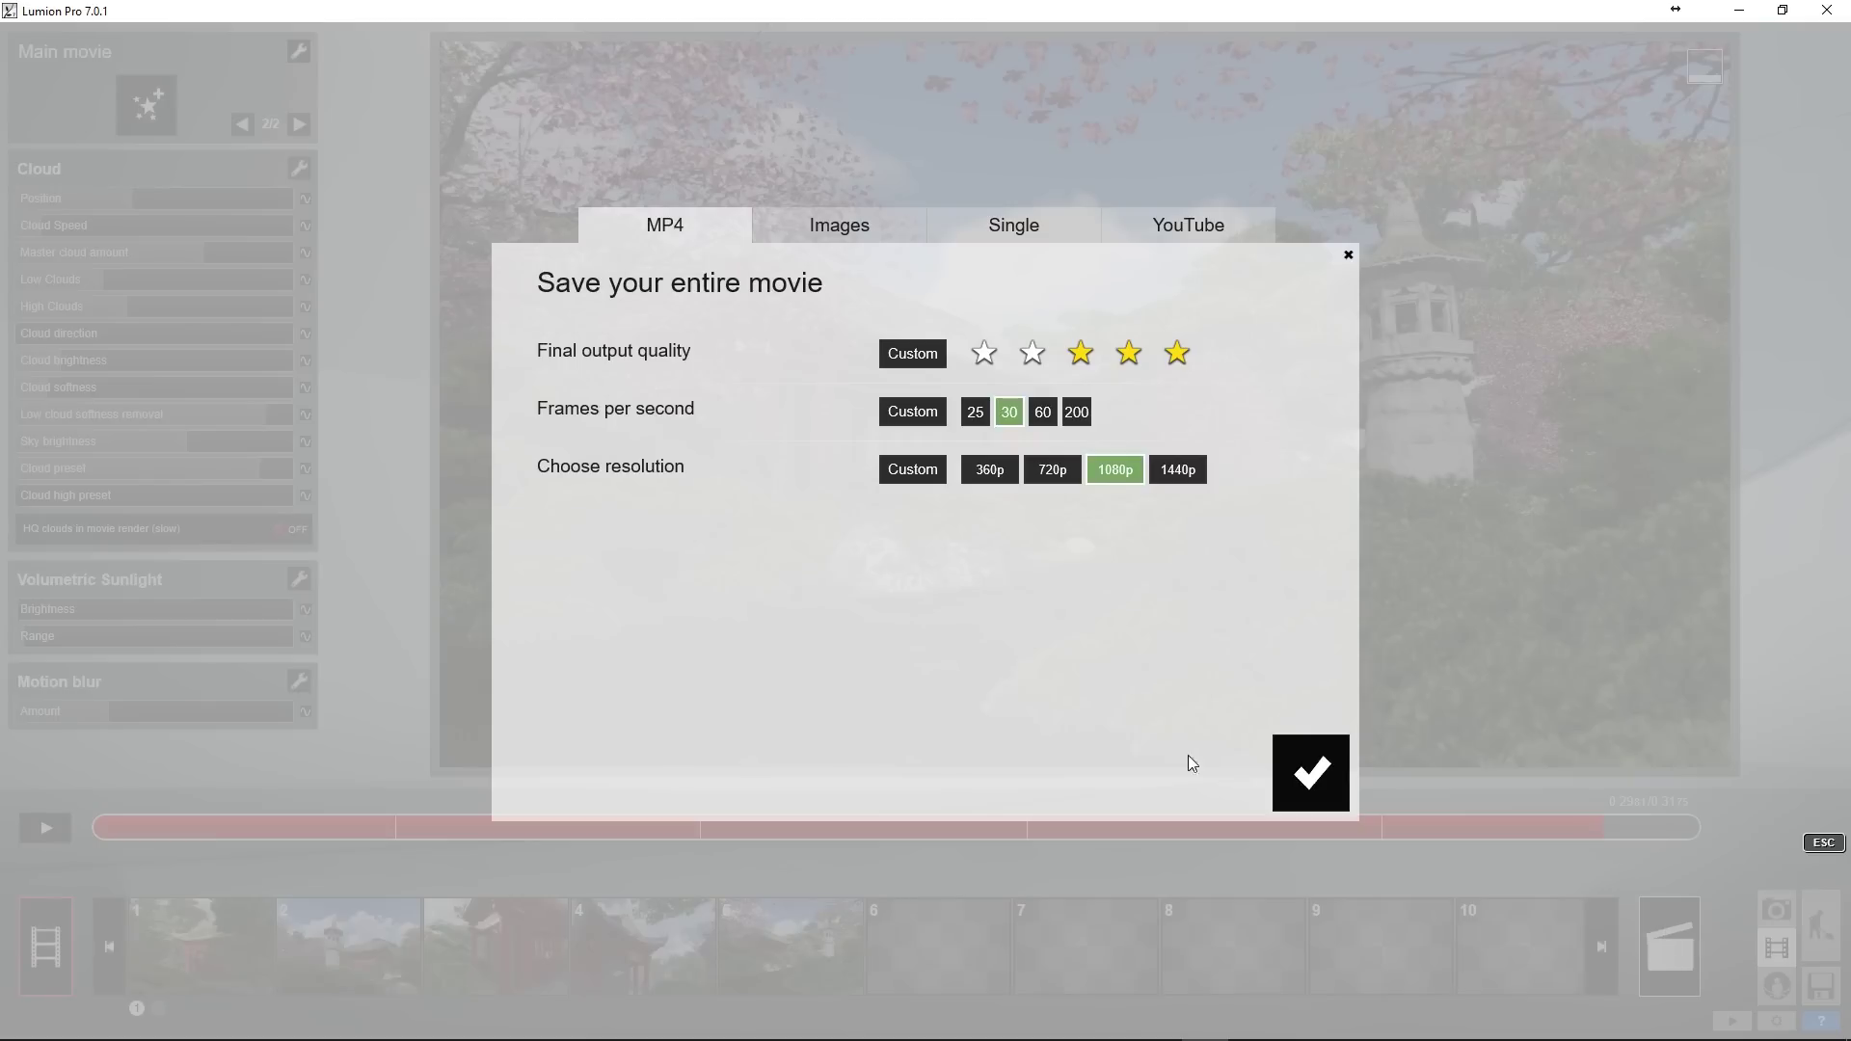
pyautogui.click(1303, 769)
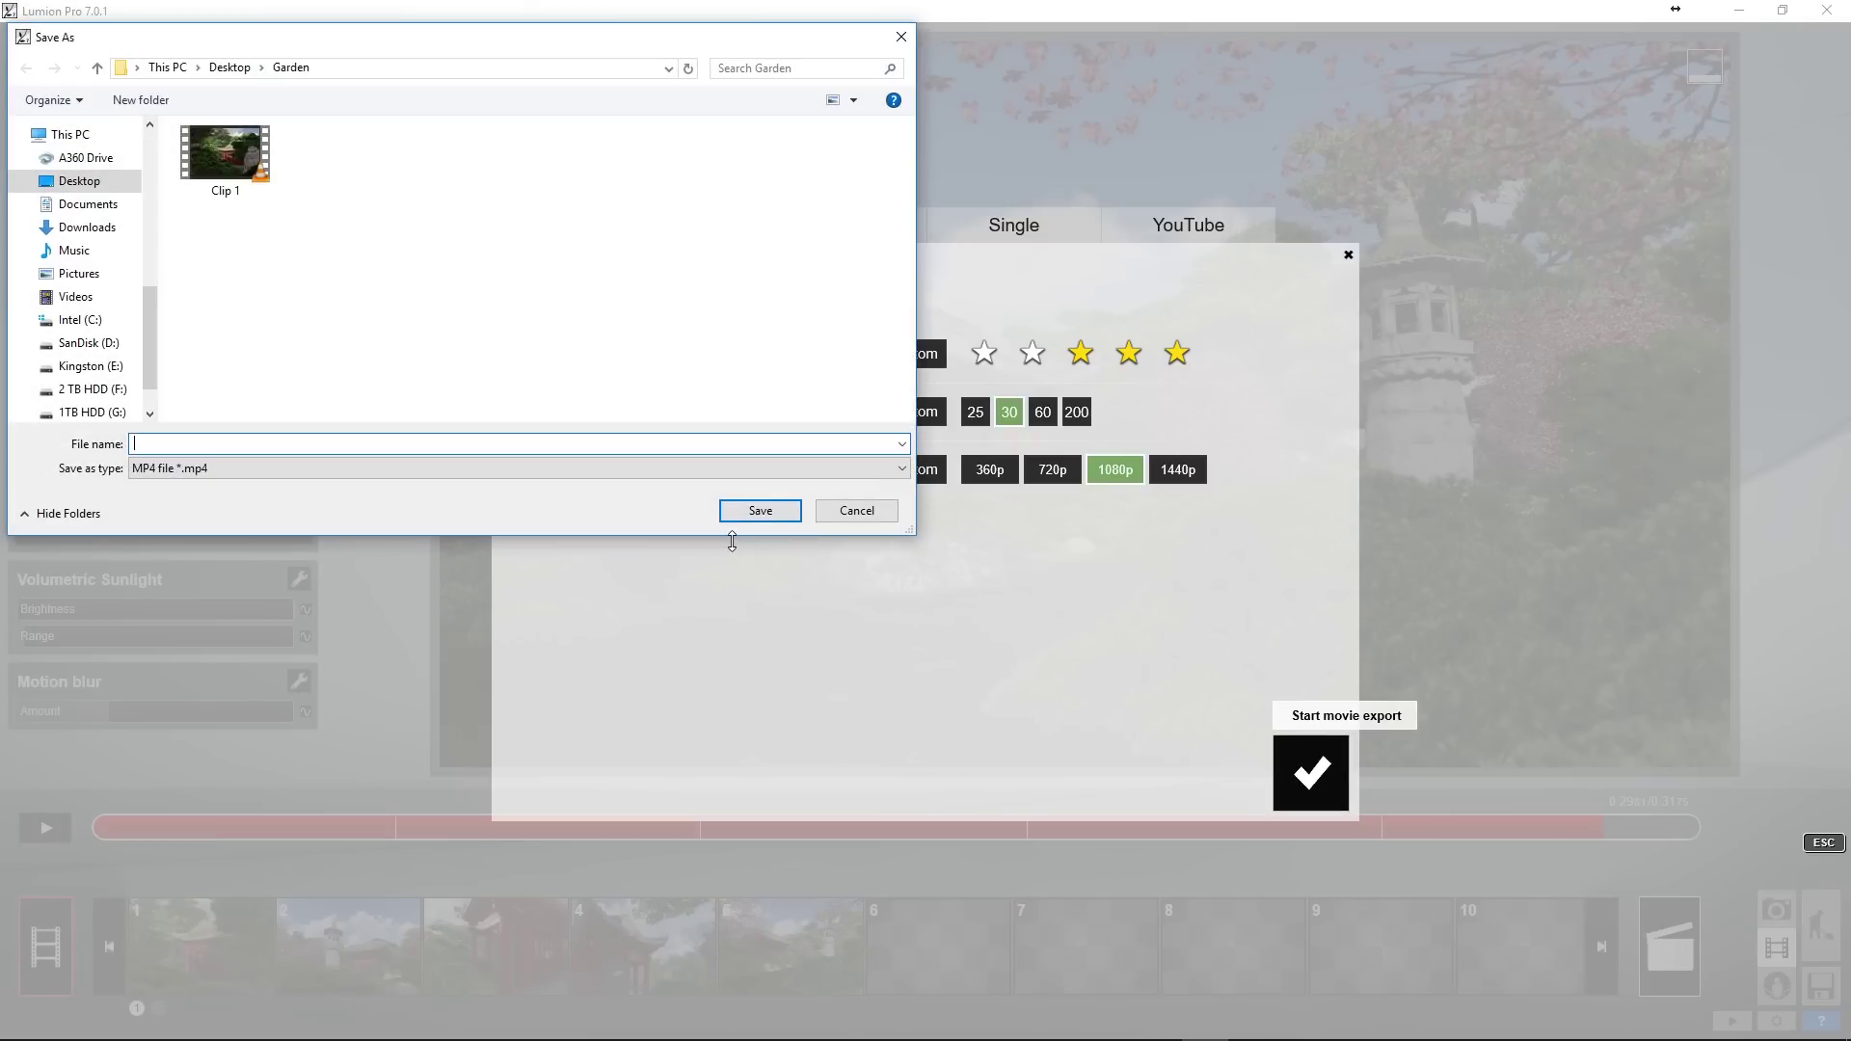
pyautogui.write('Entire Movie')
pyautogui.press('Return')
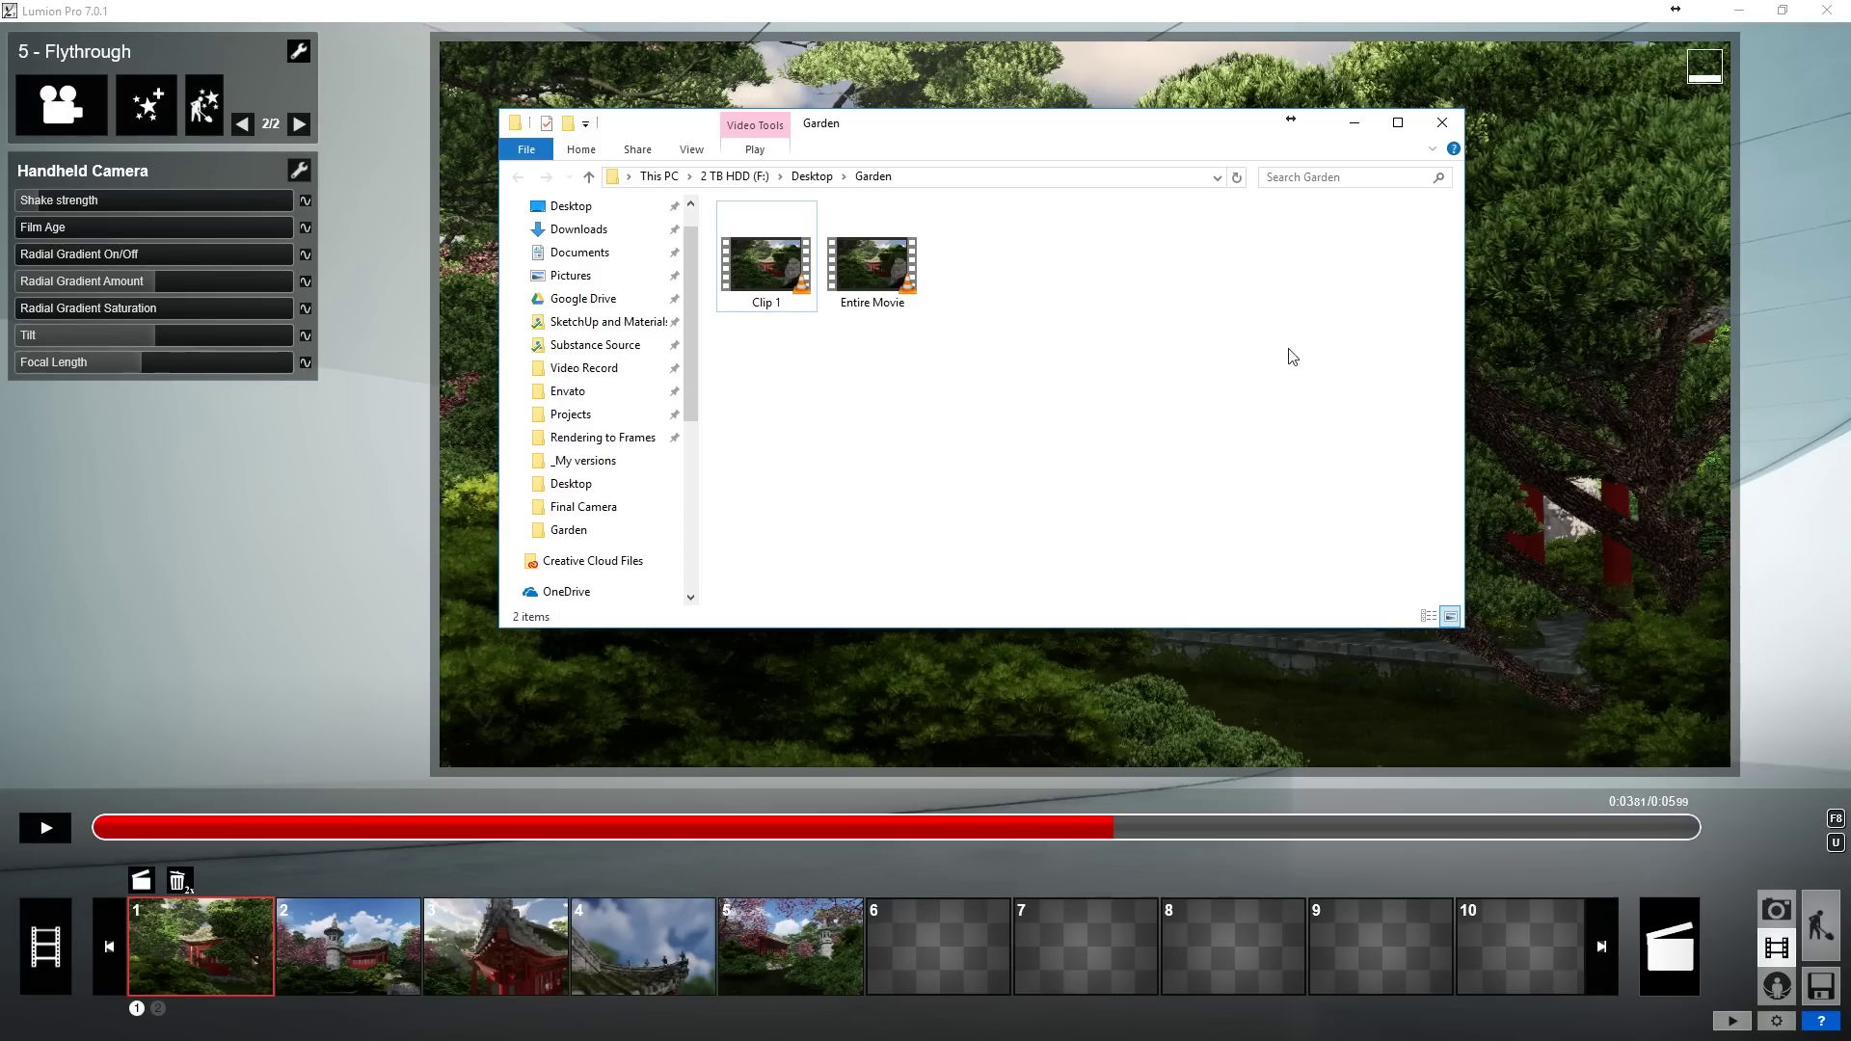
# - Watch the Clip 1 render in VLC, close it, and select the Entire Movie file
pyautogui.doubleClick(802, 274)
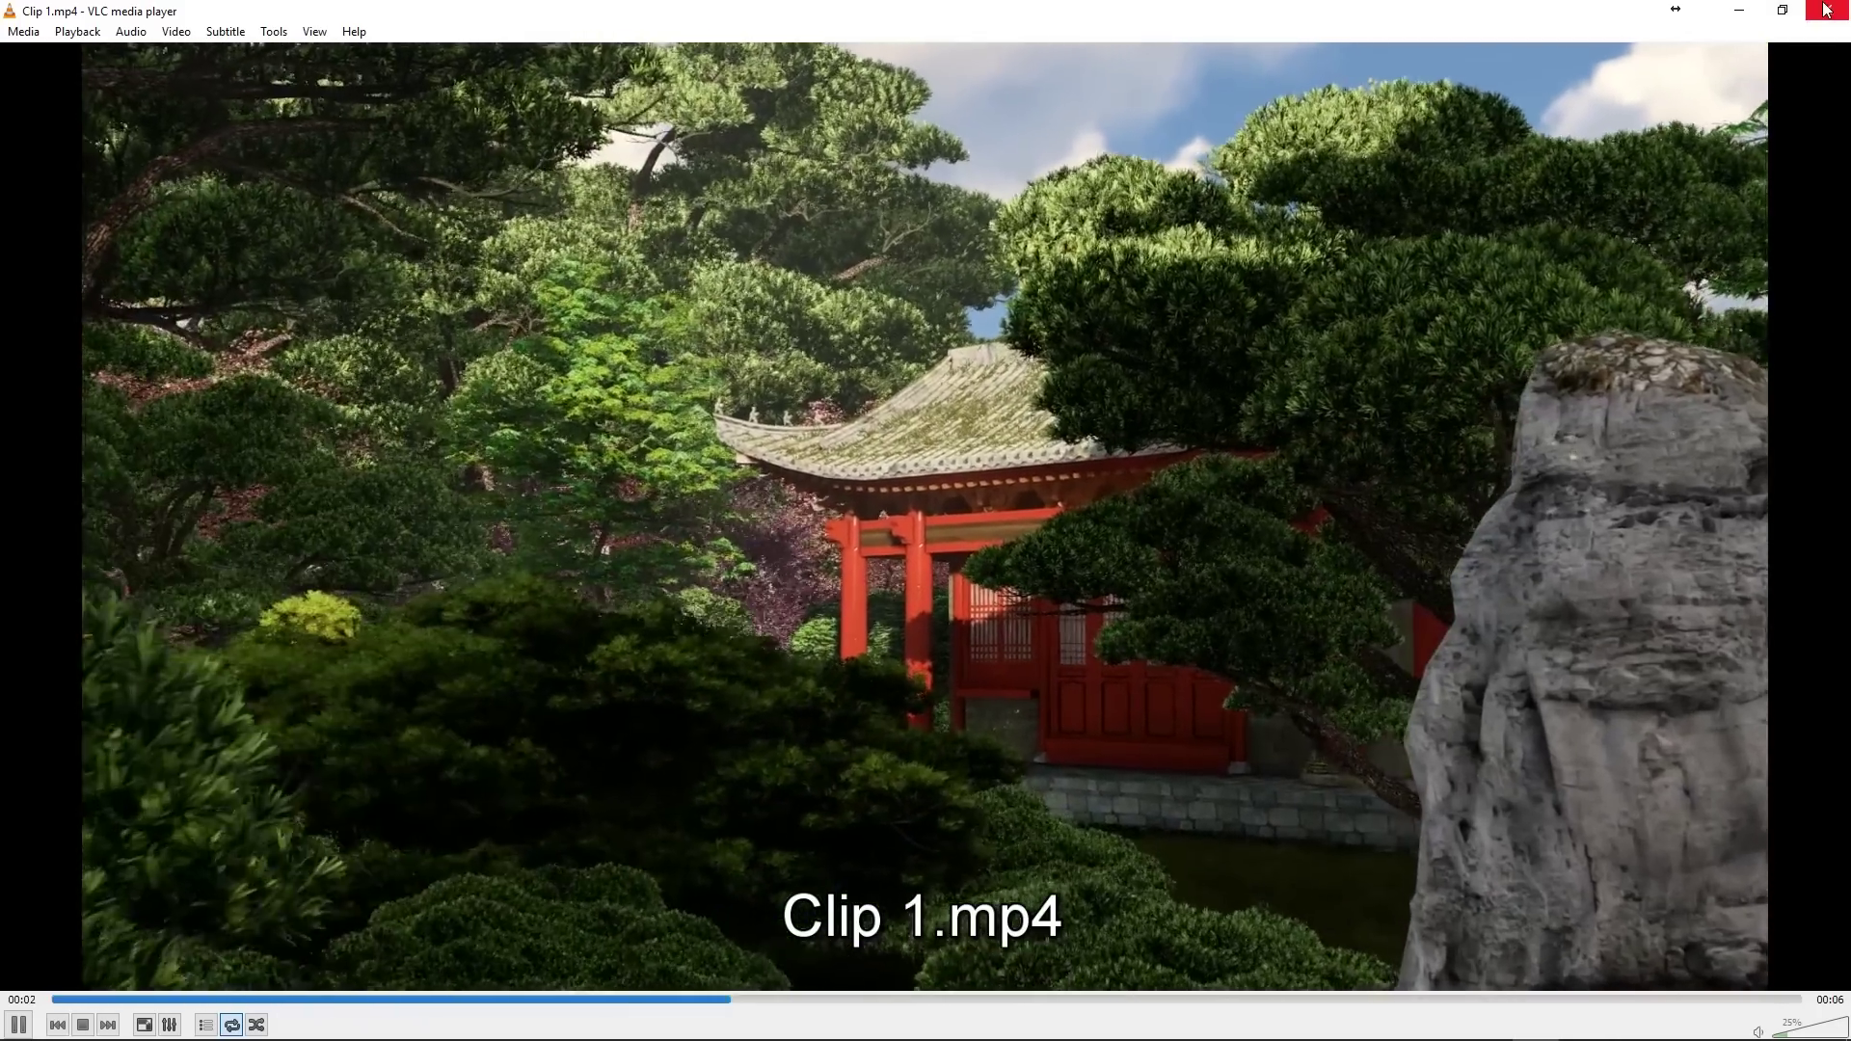
pyautogui.click(1817, 11)
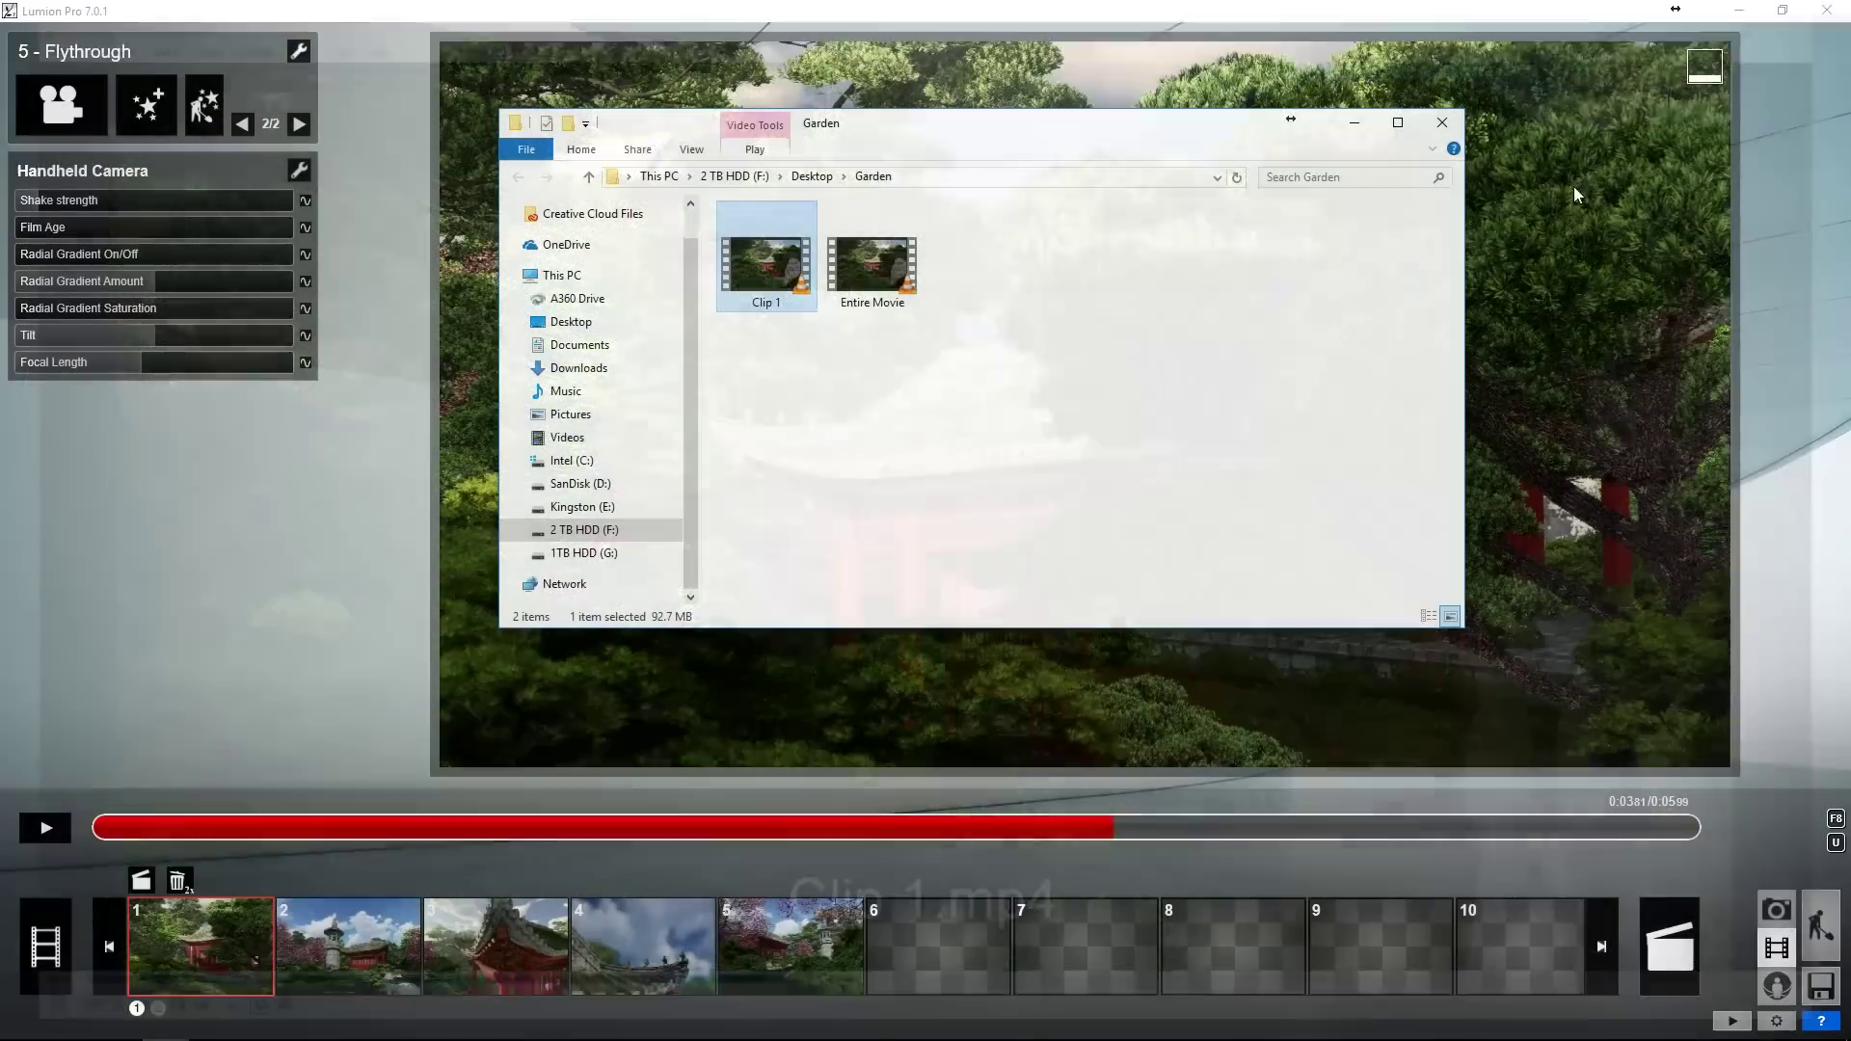
pyautogui.click(896, 274)
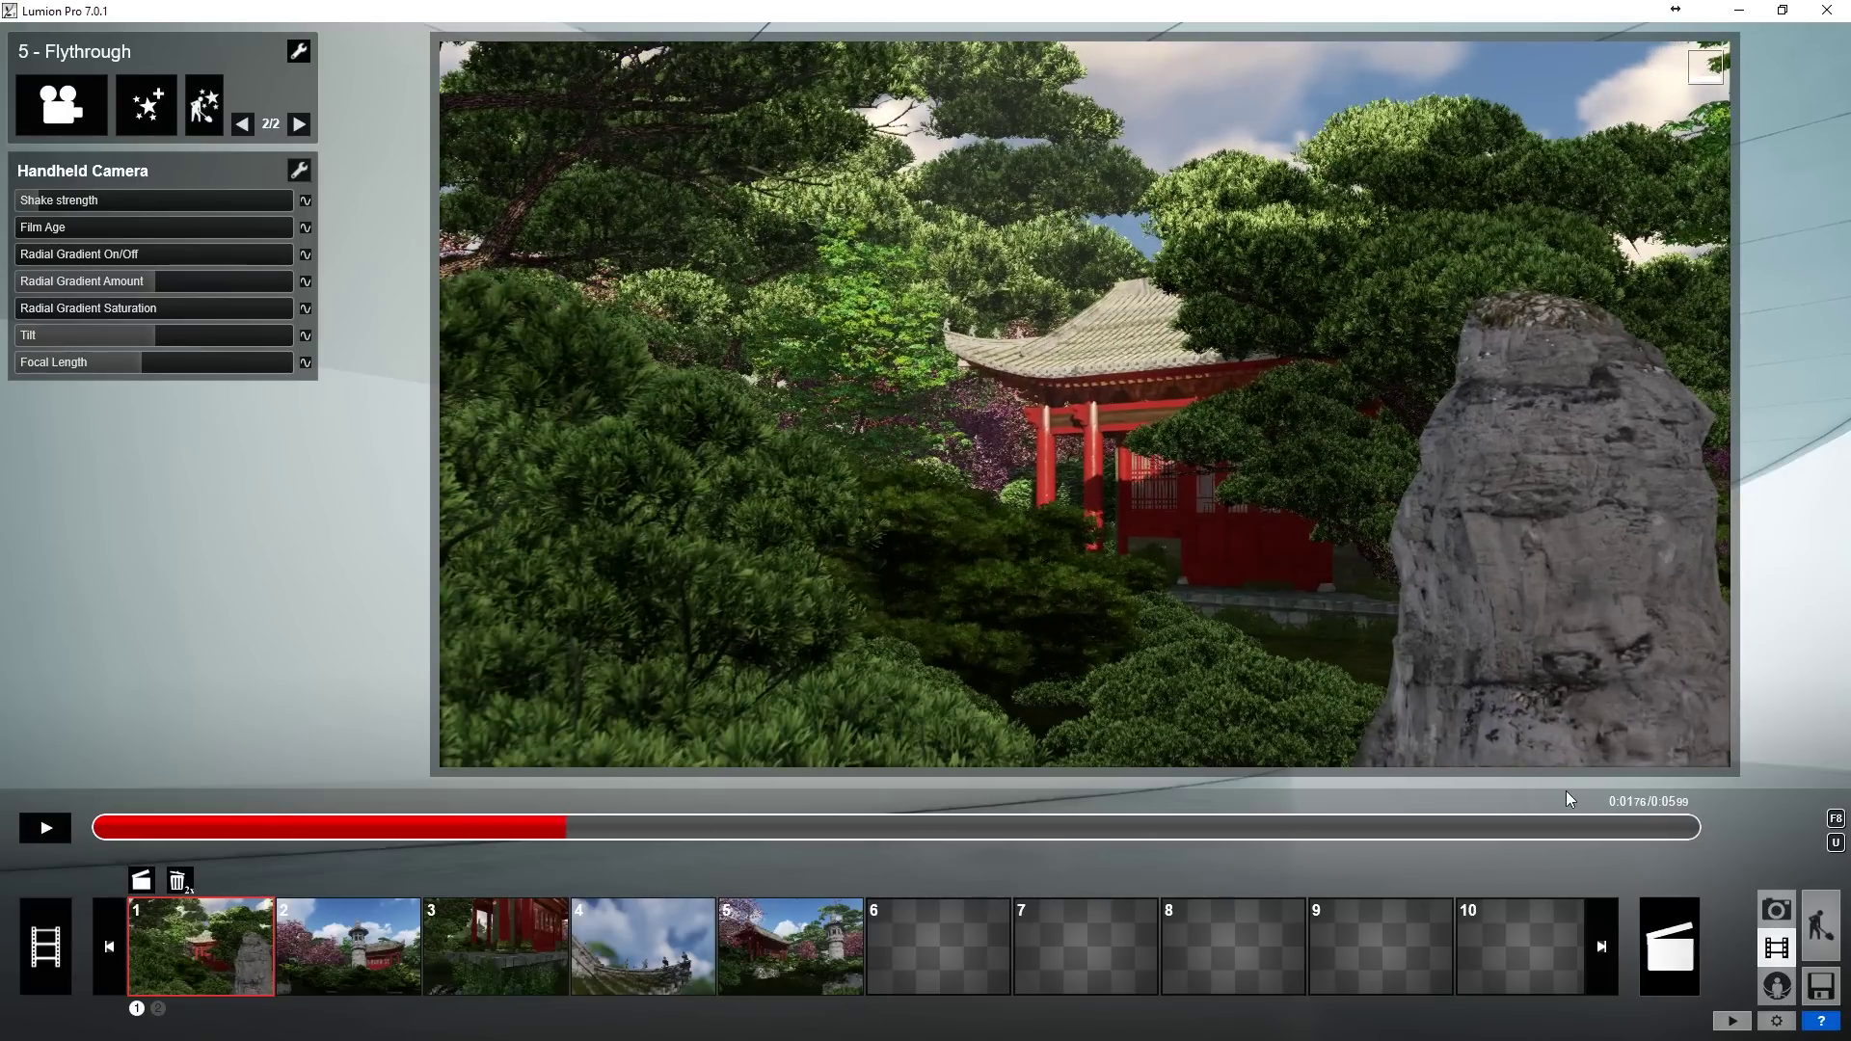
# - Set the whole-movie Images export to four-star quality at 30 fps
pyautogui.click(66, 908)
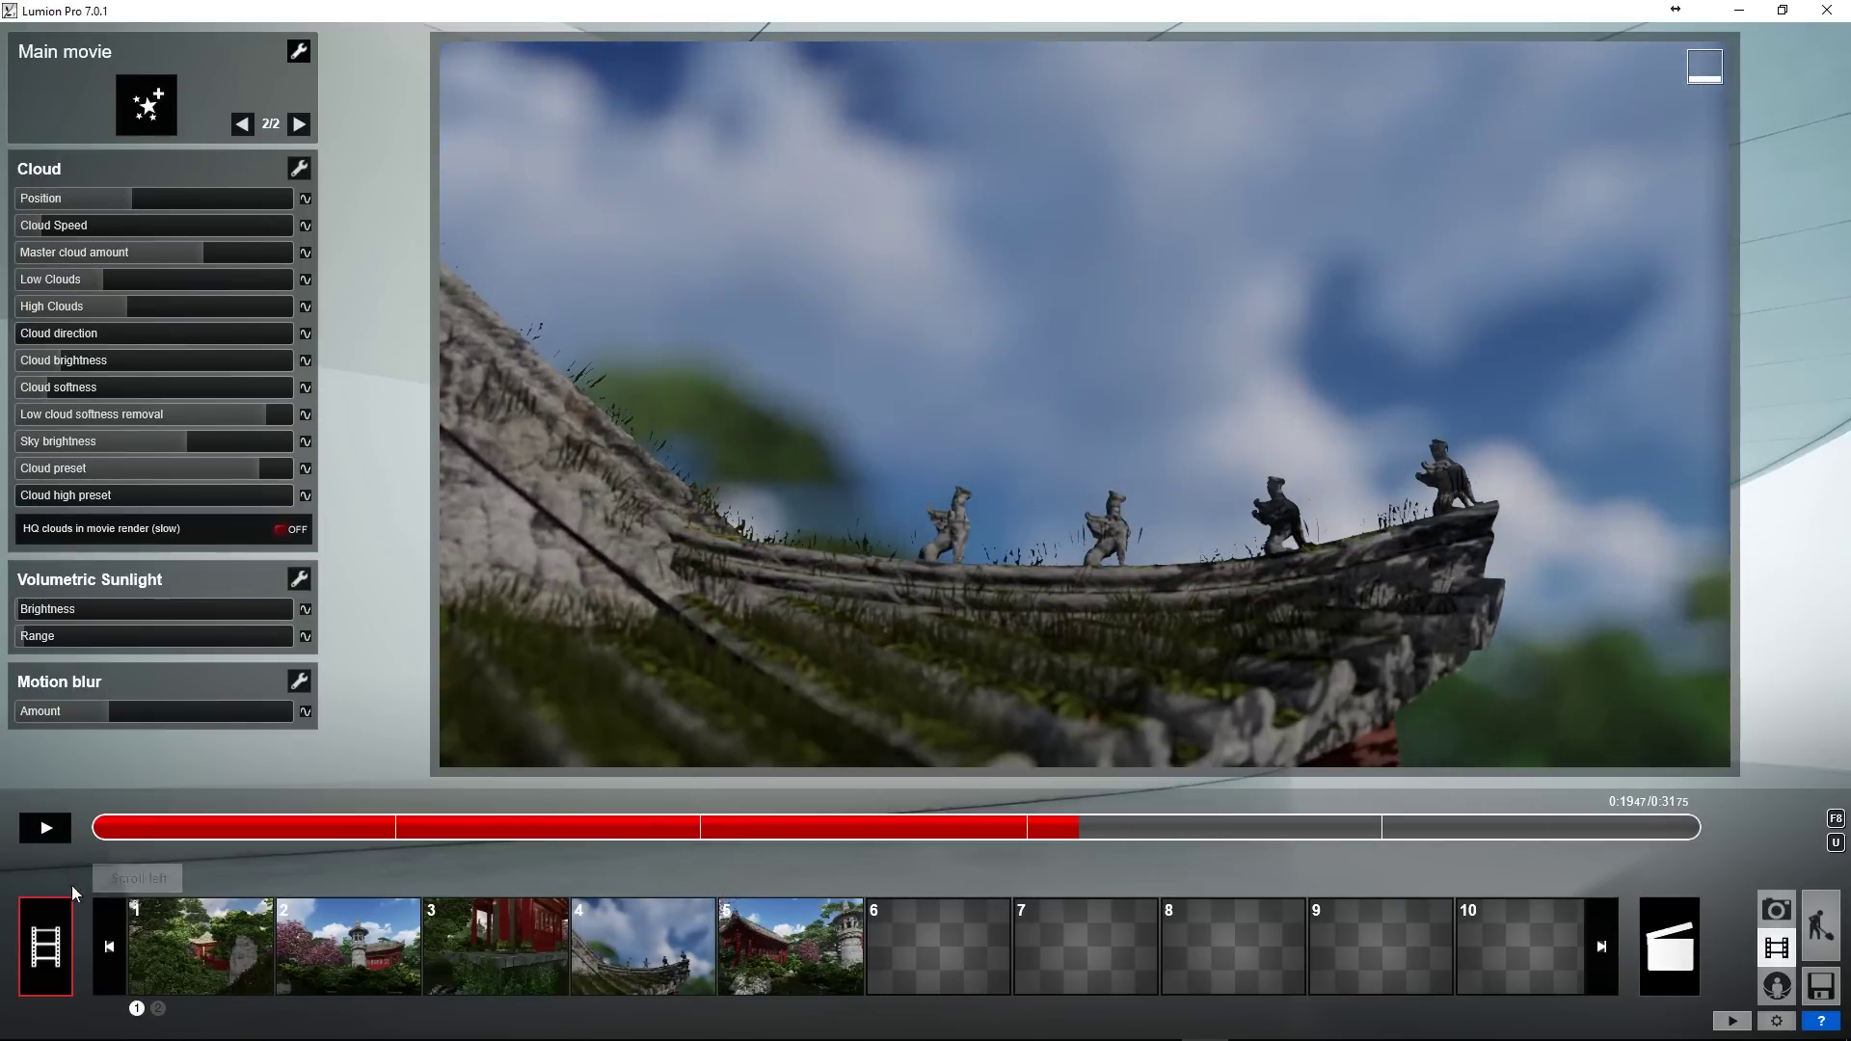
pyautogui.click(1645, 949)
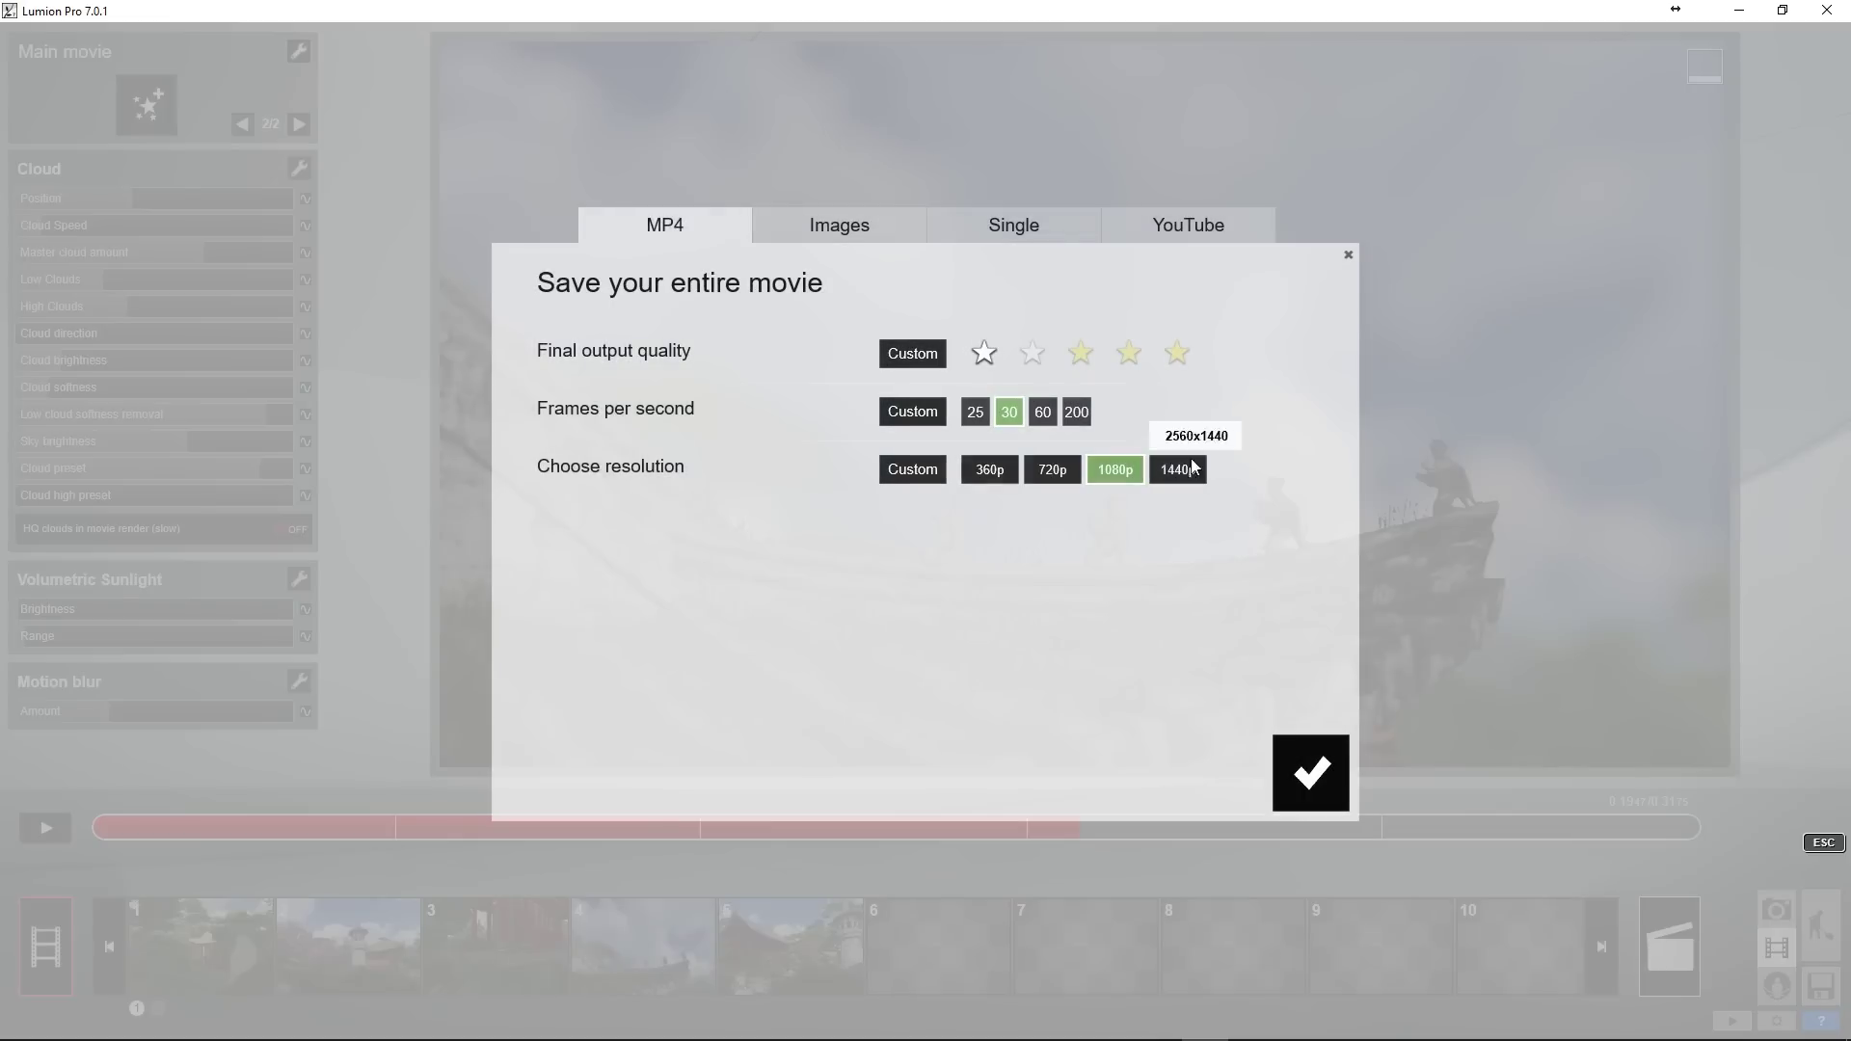
pyautogui.click(844, 225)
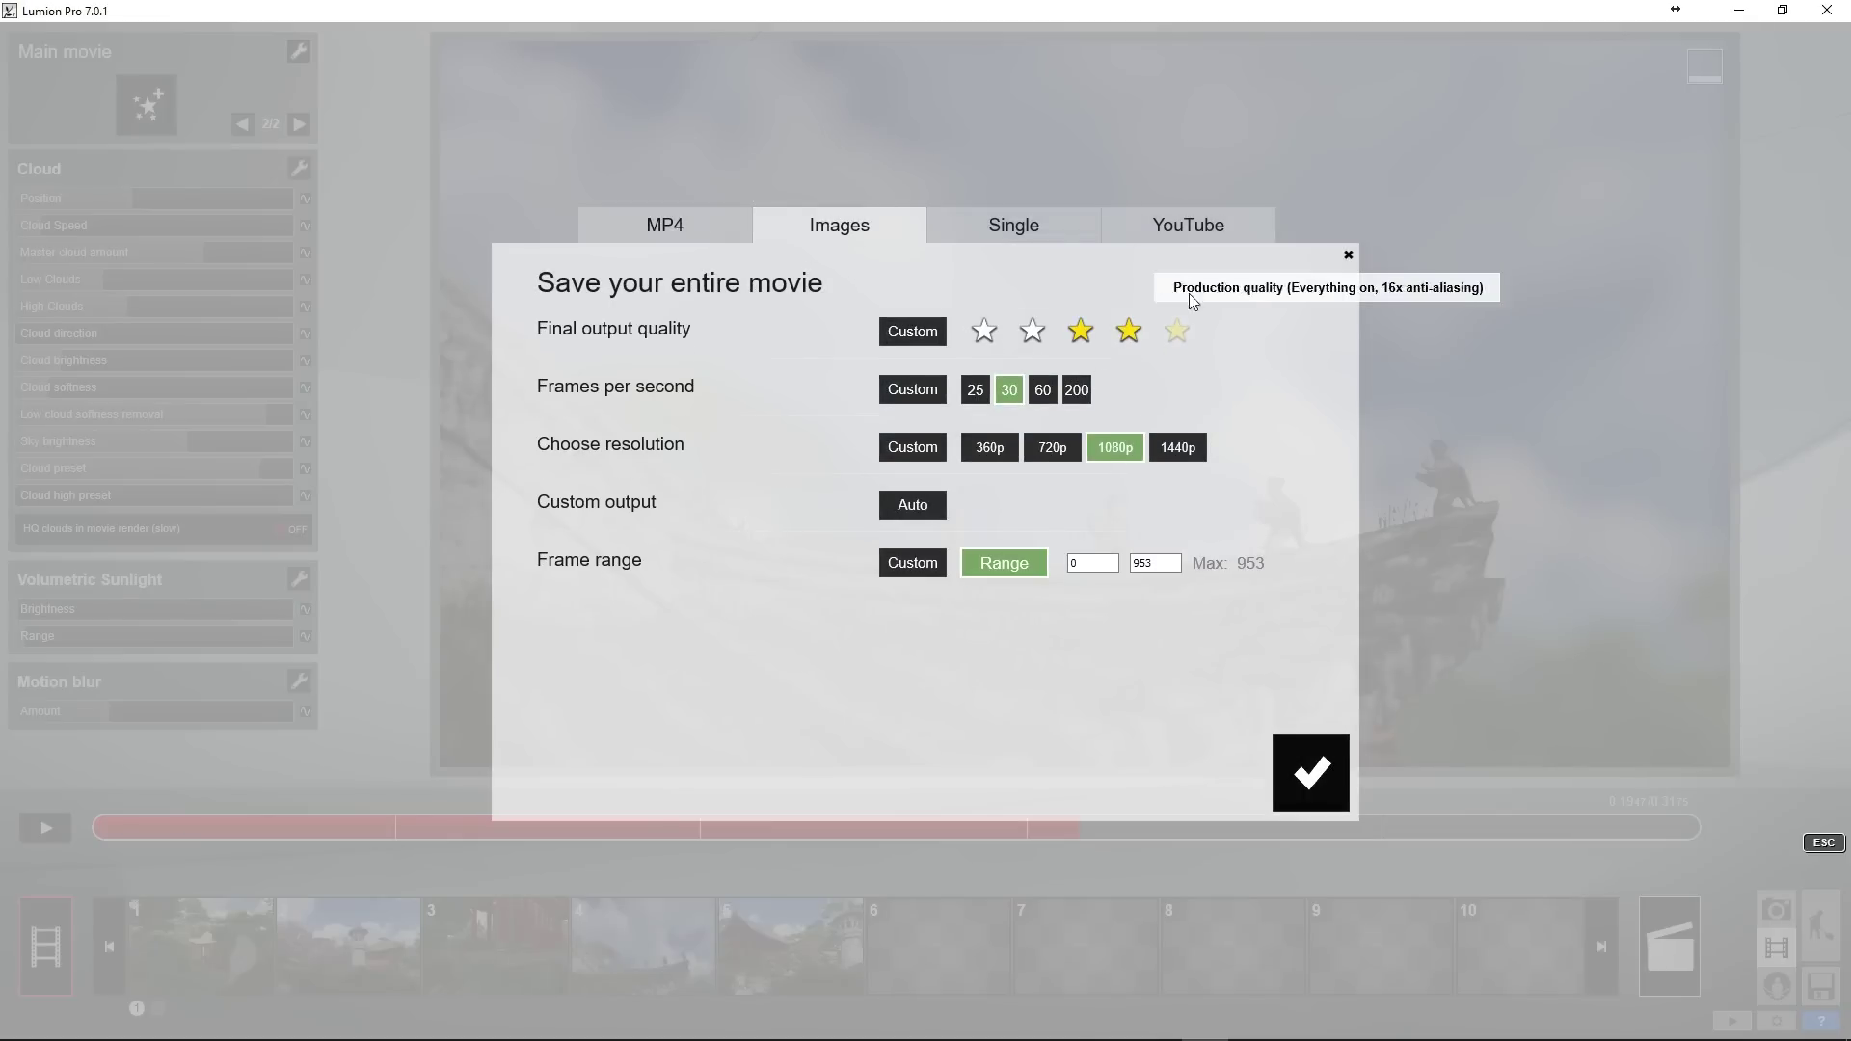
pyautogui.click(1128, 330)
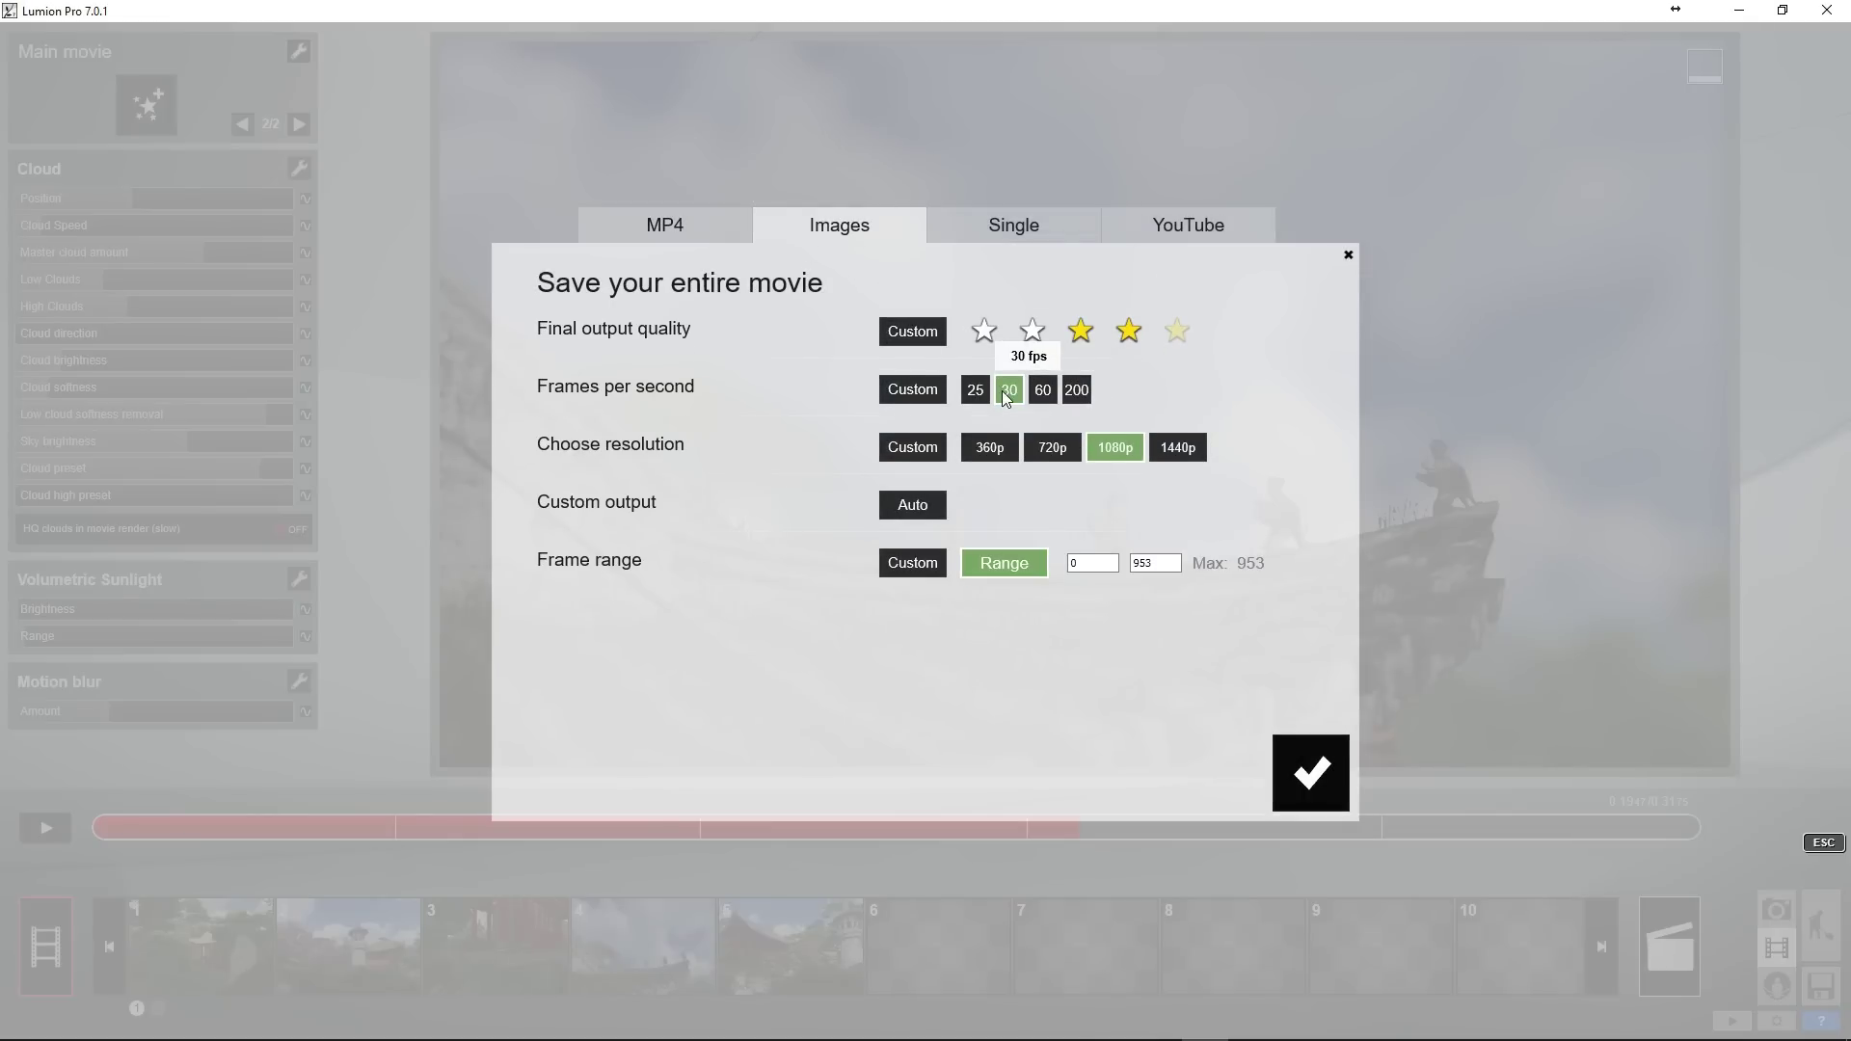
pyautogui.click(976, 389)
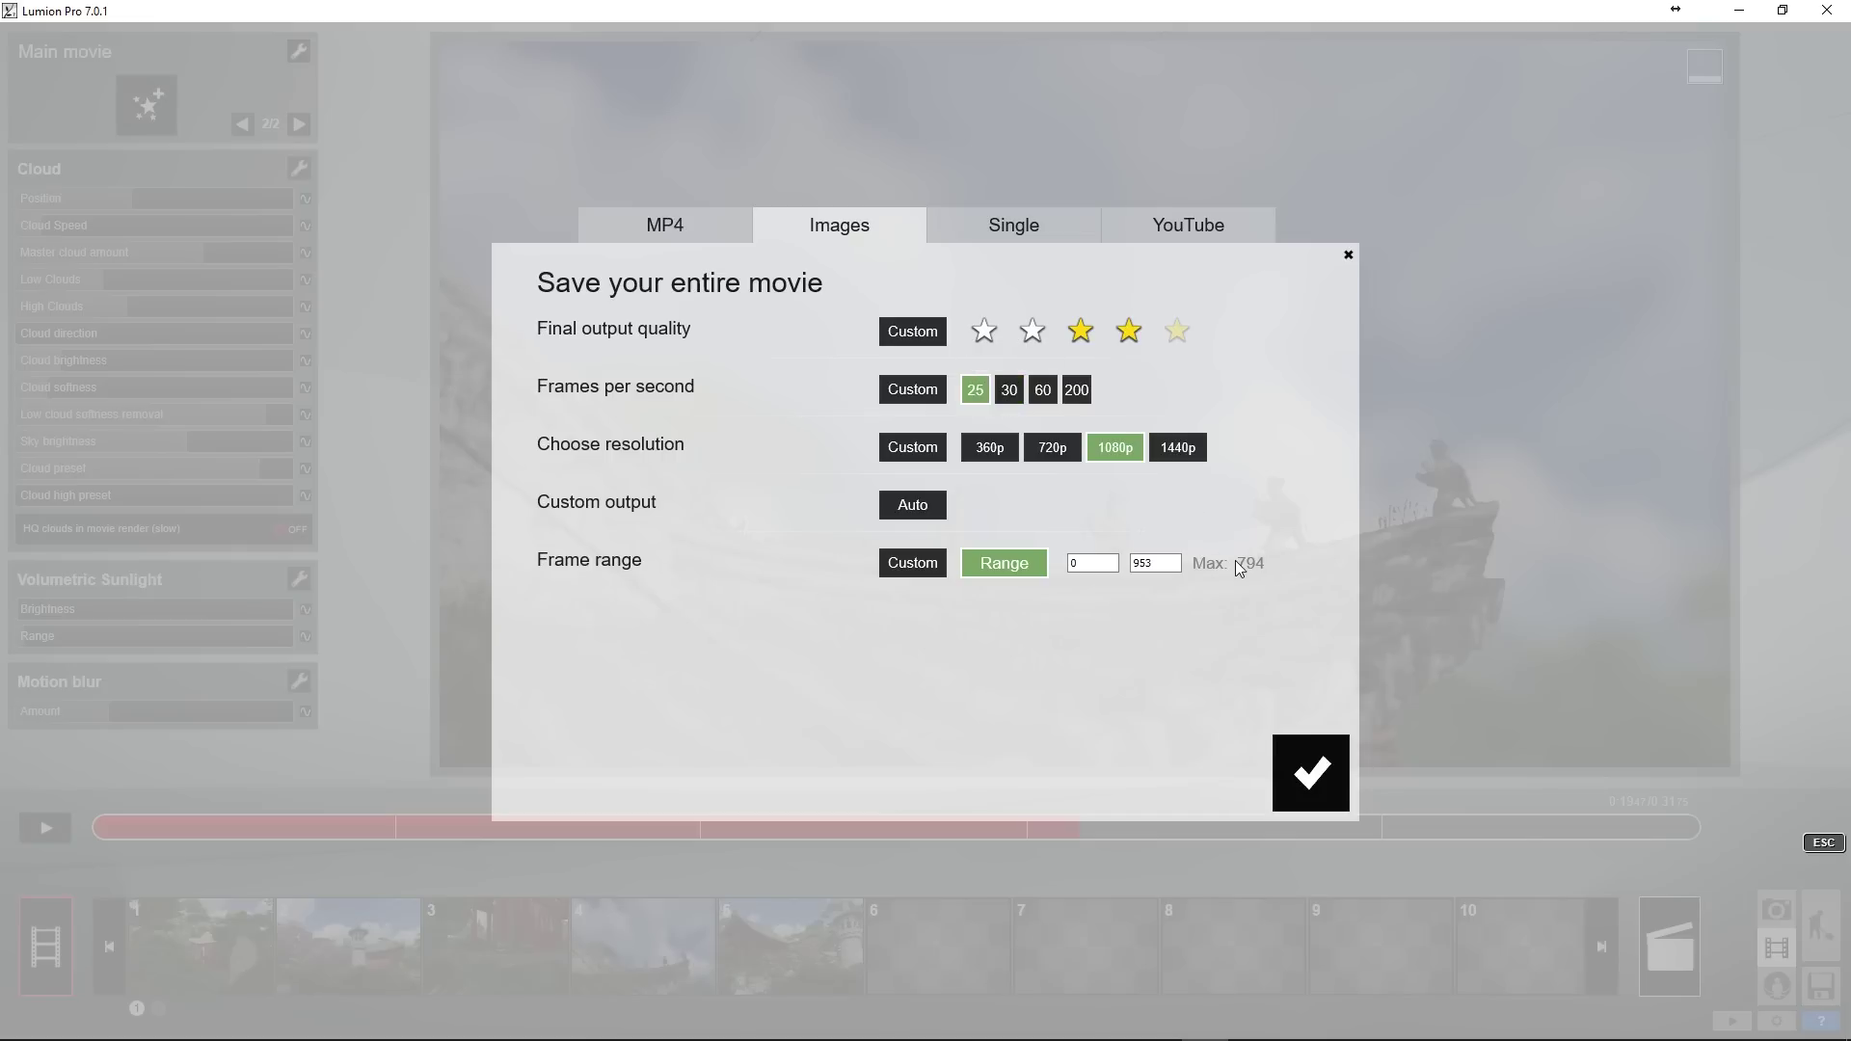
pyautogui.click(1009, 390)
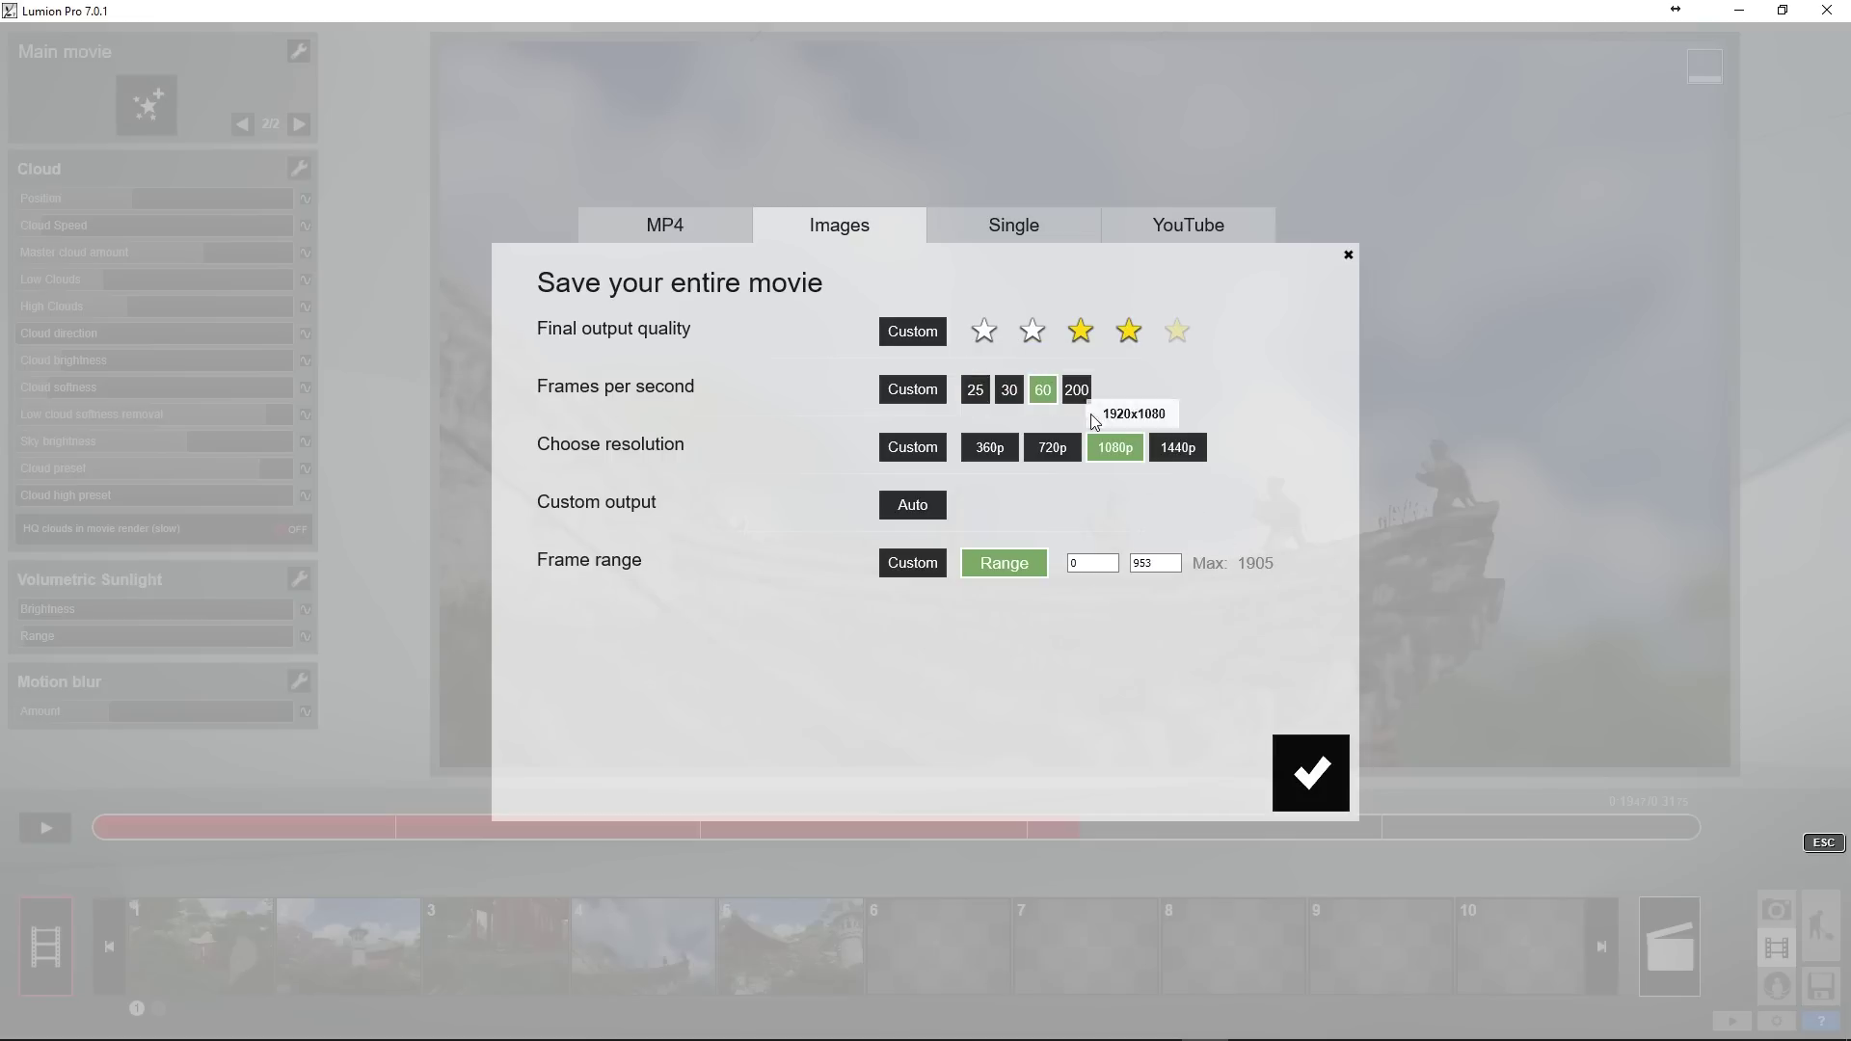
pyautogui.click(1076, 390)
pyautogui.click(1009, 390)
# - Save the image sequence as PNG files in the Garden folder and start rendering
pyautogui.click(1310, 771)
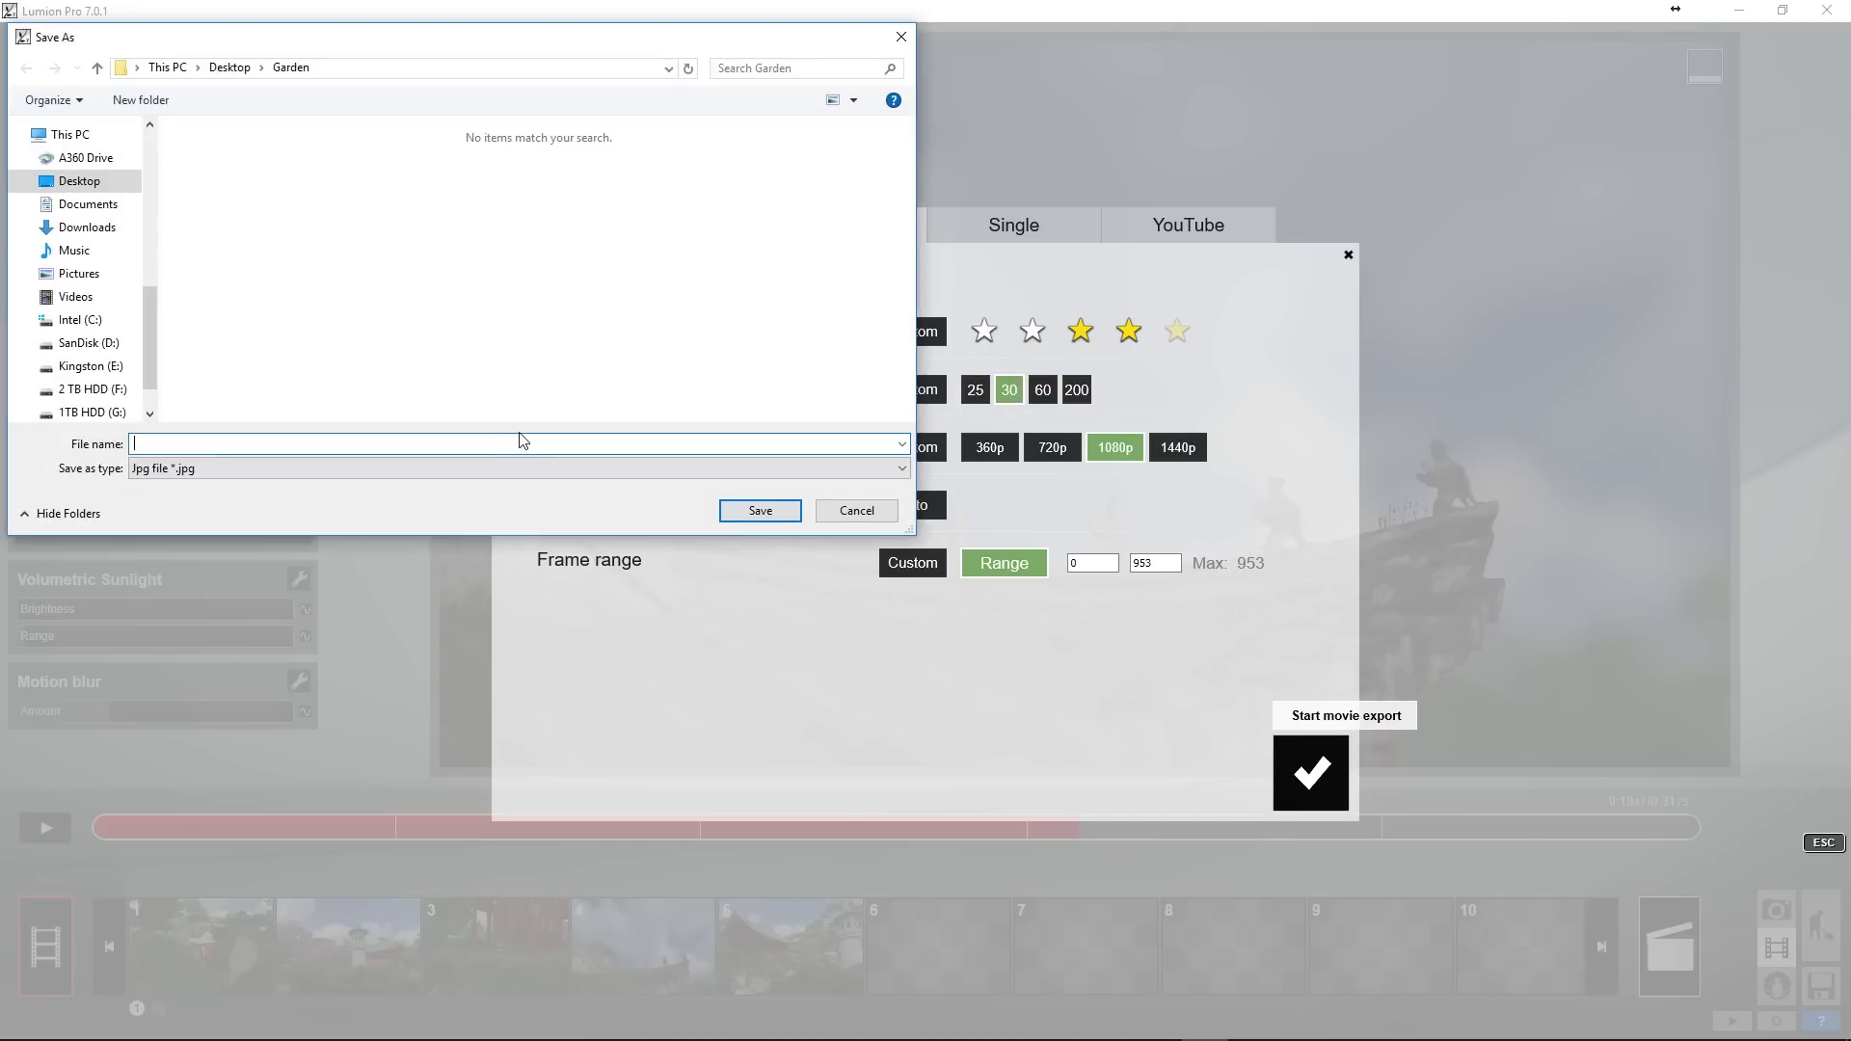
pyautogui.click(508, 467)
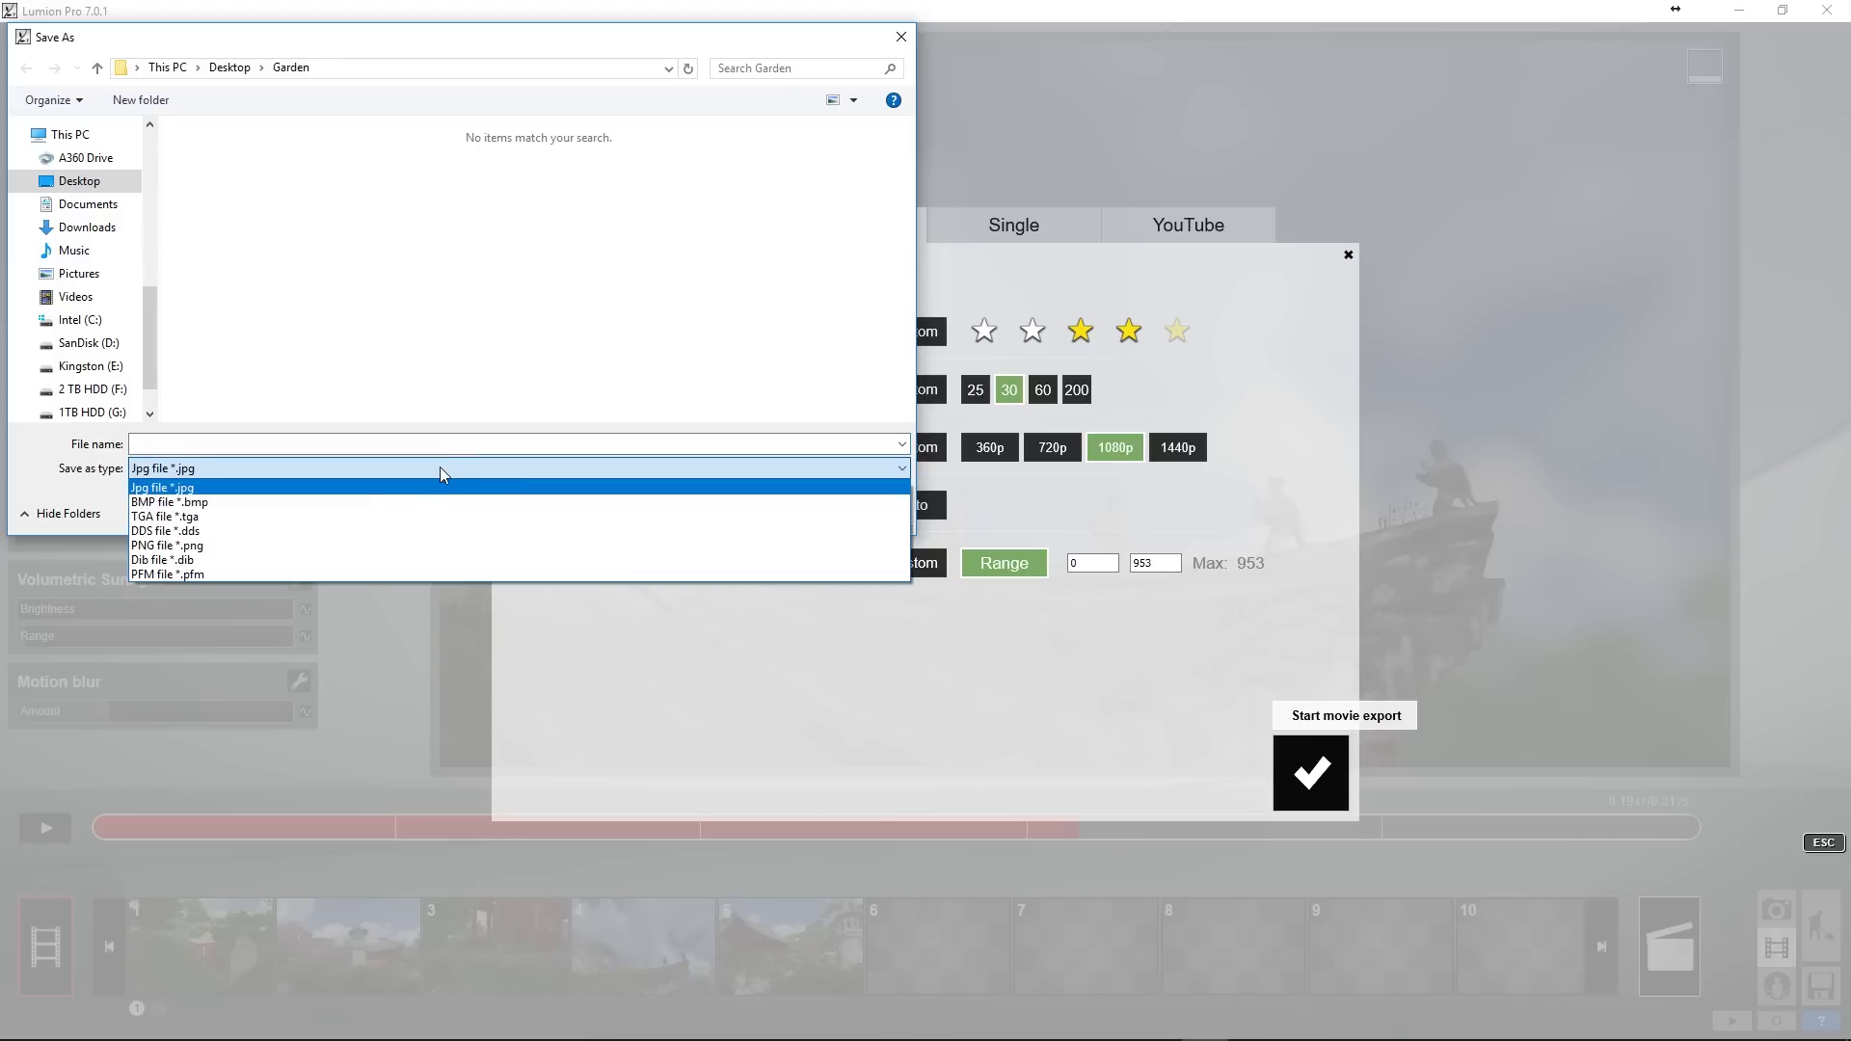
pyautogui.click(414, 546)
pyautogui.click(364, 452)
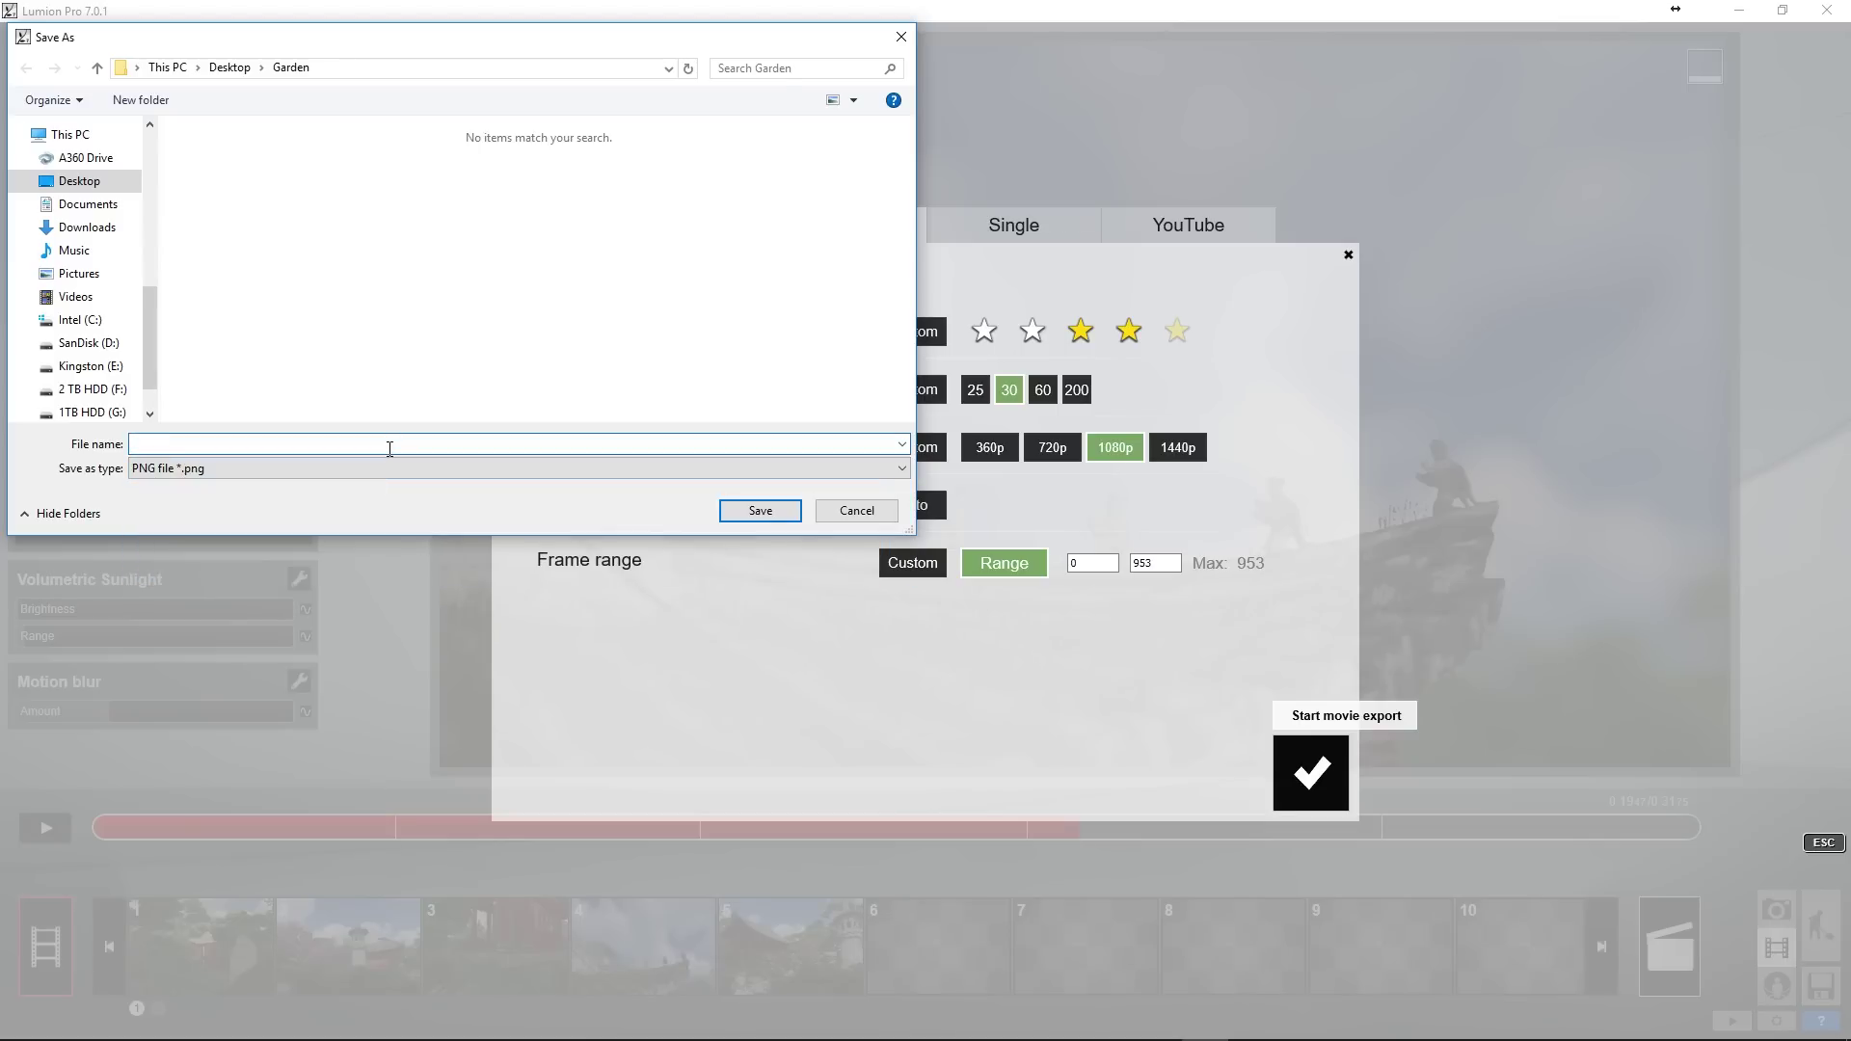
pyautogui.press('Return')
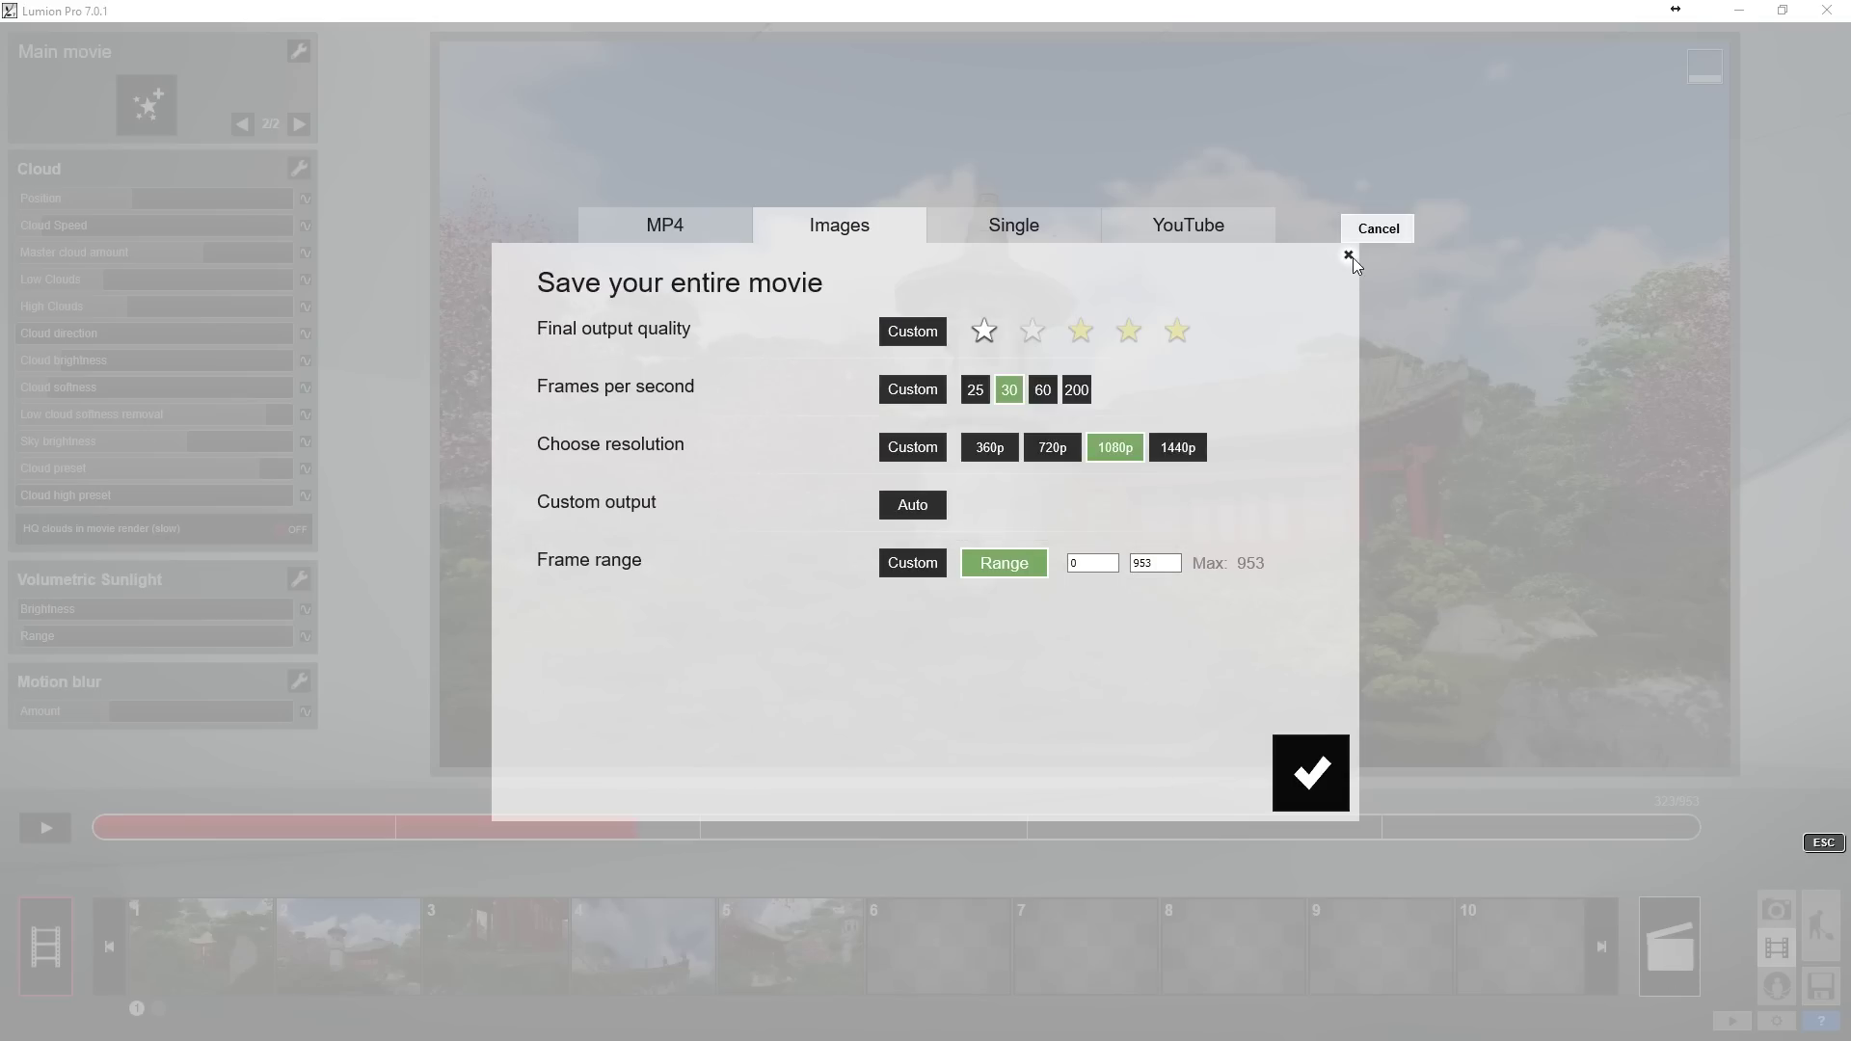
# - Close the export settings and step through the rendered PNG frames in the photo viewer
pyautogui.click(1347, 255)
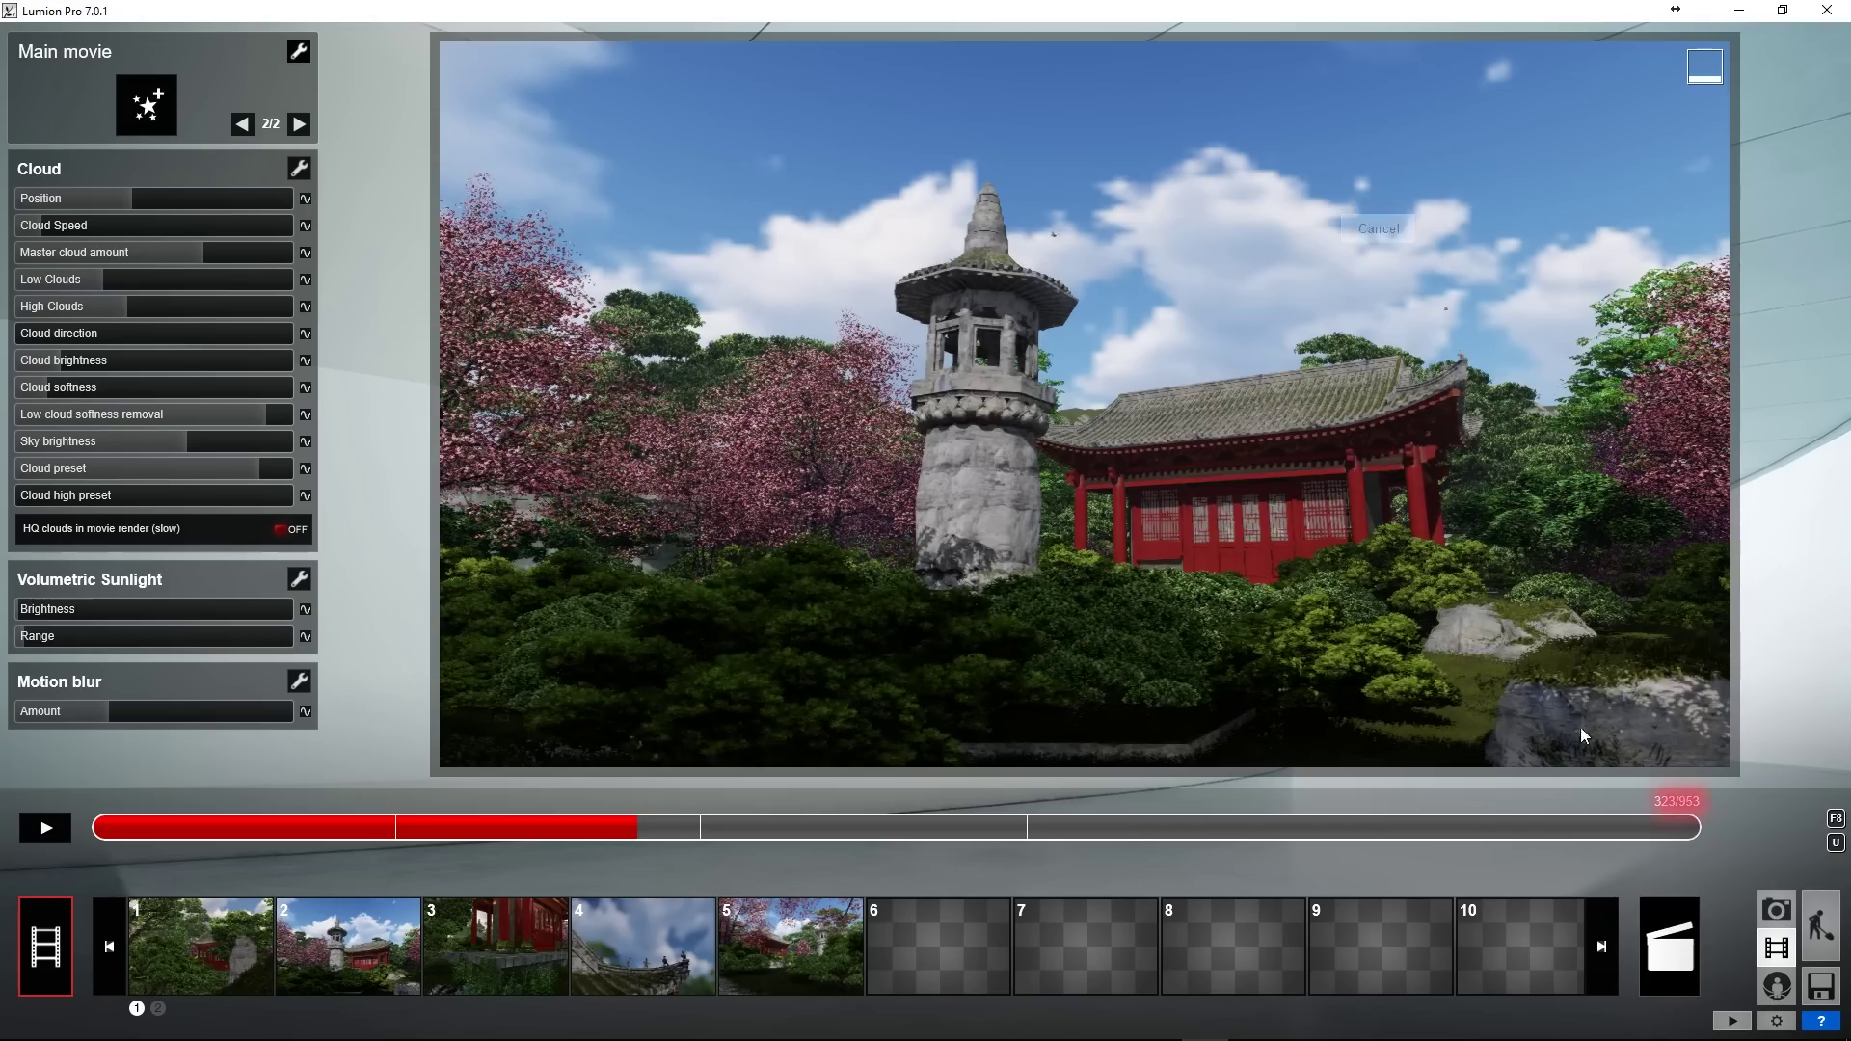
pyautogui.moveTo(1532, 837); pyautogui.dragTo(1595, 793)
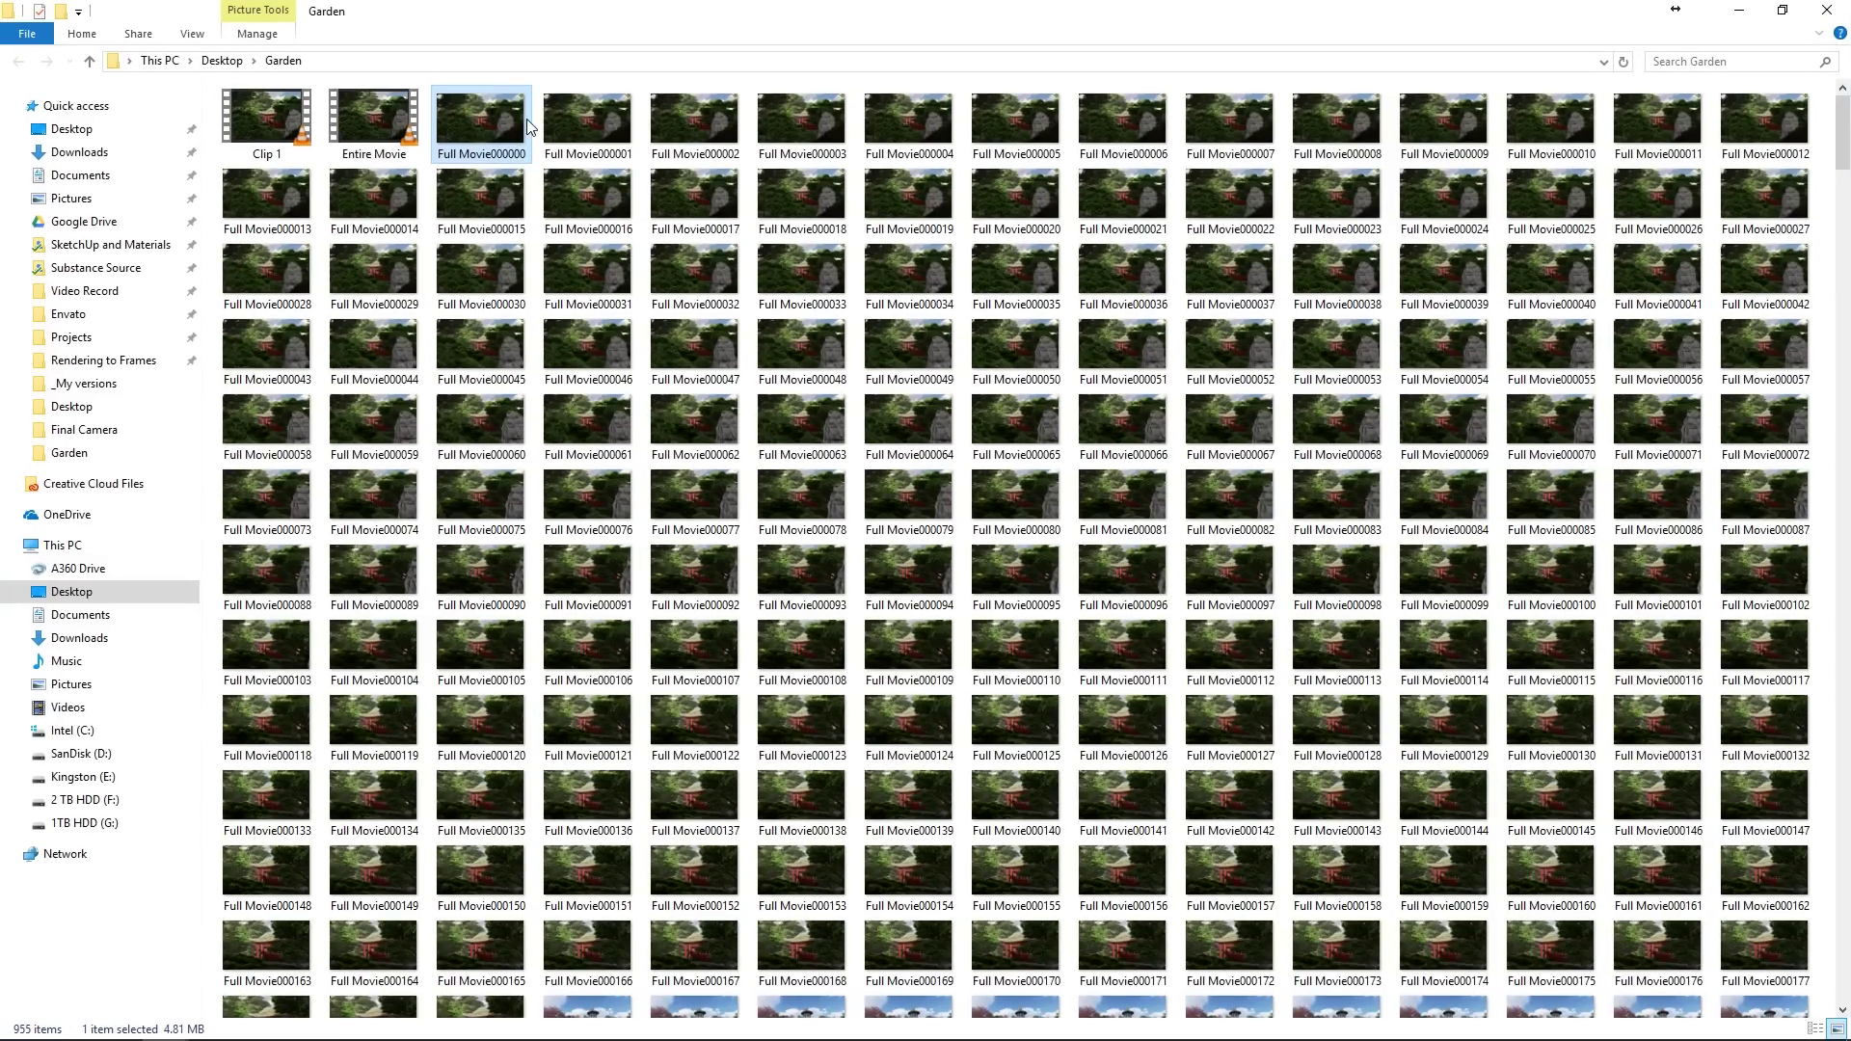
pyautogui.scroll(-17, 607, 425)
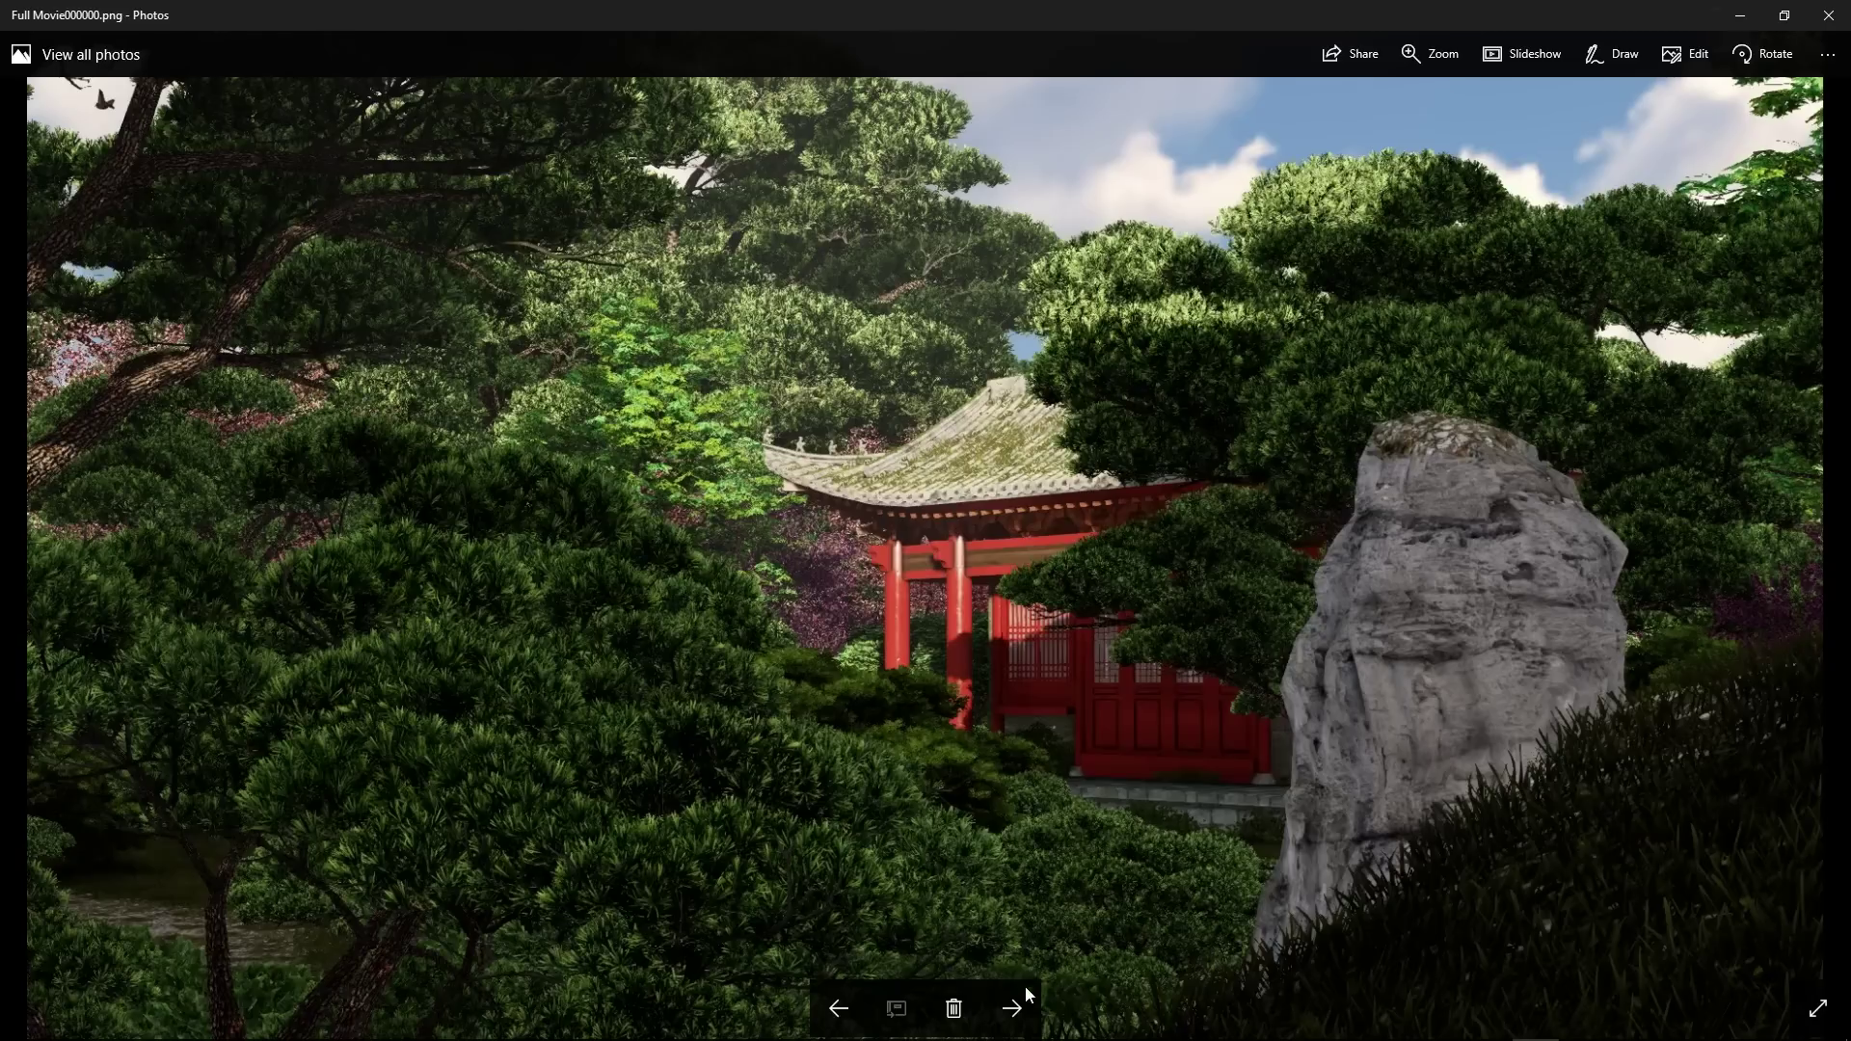
pyautogui.click(1021, 1008)
pyautogui.click(1021, 1008)
pyautogui.click(1021, 1008)
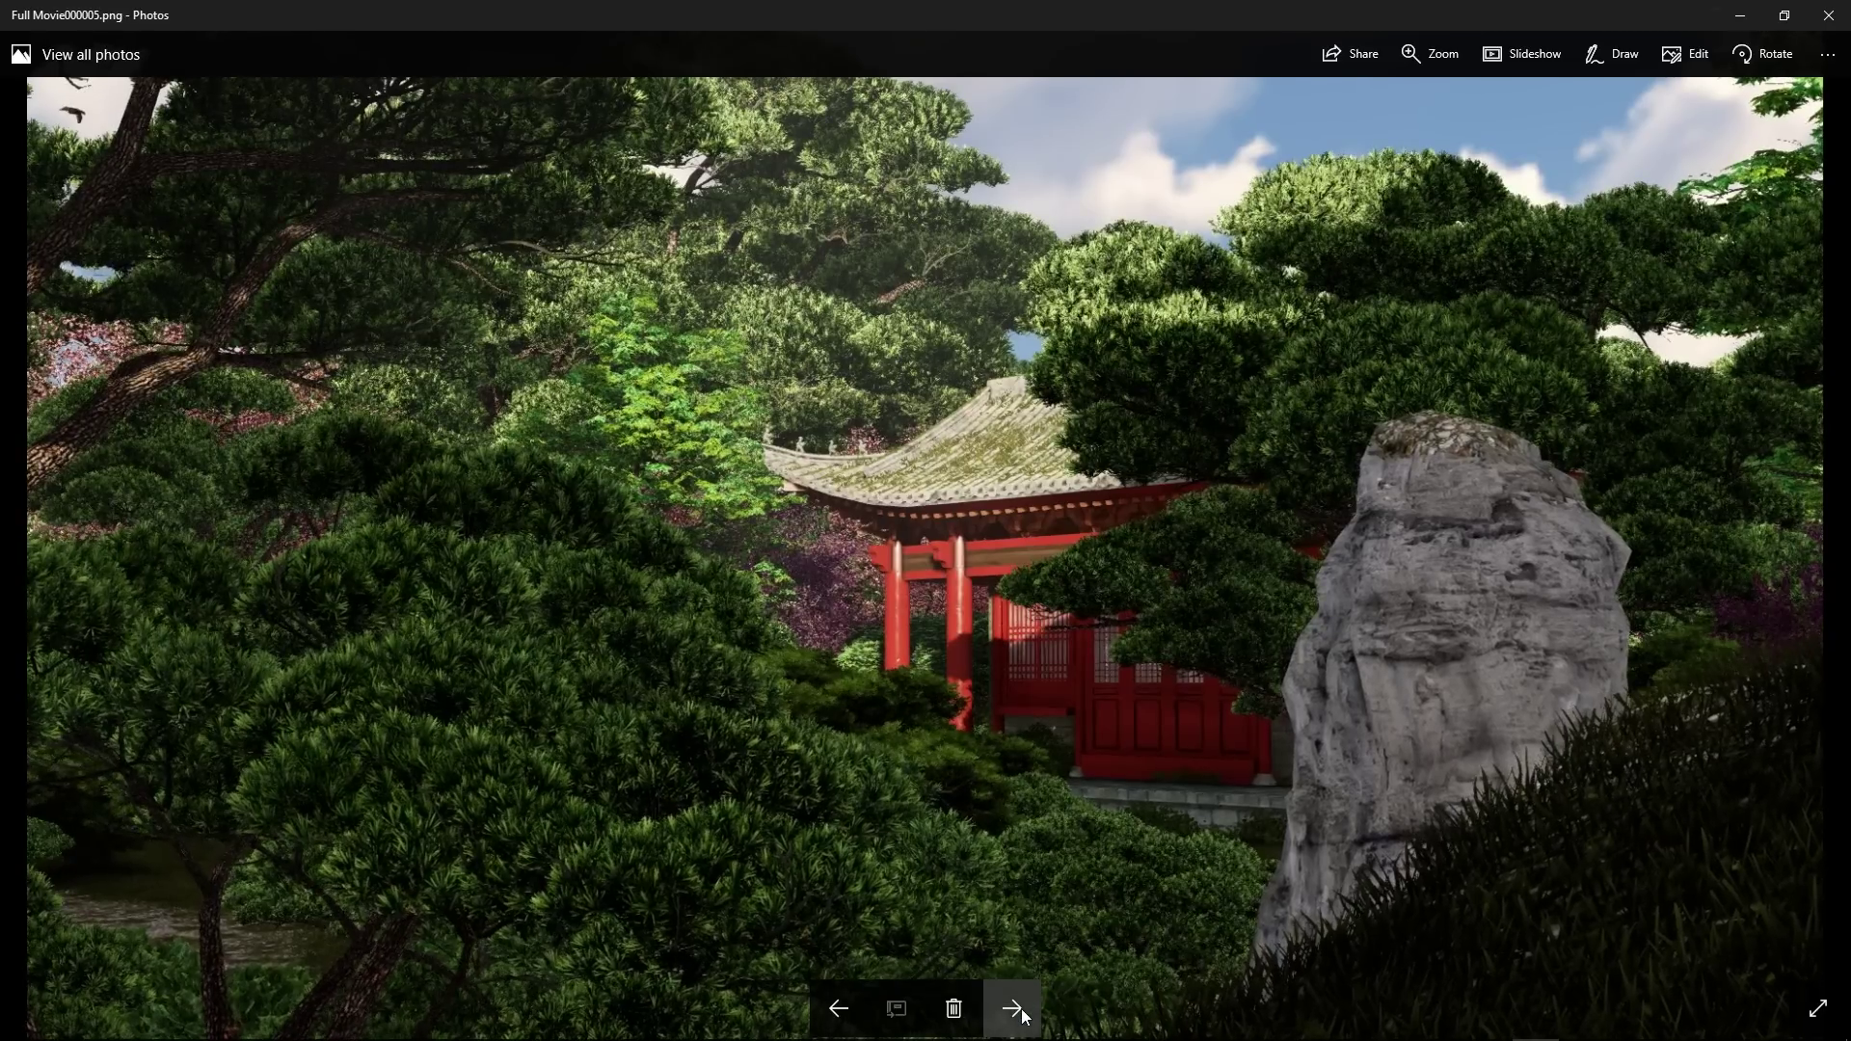
pyautogui.click(1021, 1008)
pyautogui.click(1021, 1008)
pyautogui.click(1021, 1008)
pyautogui.click(1021, 1008)
pyautogui.click(1021, 1009)
pyautogui.click(1021, 1008)
pyautogui.click(1021, 1008)
pyautogui.click(1021, 1008)
pyautogui.click(1021, 1009)
pyautogui.click(1027, 1008)
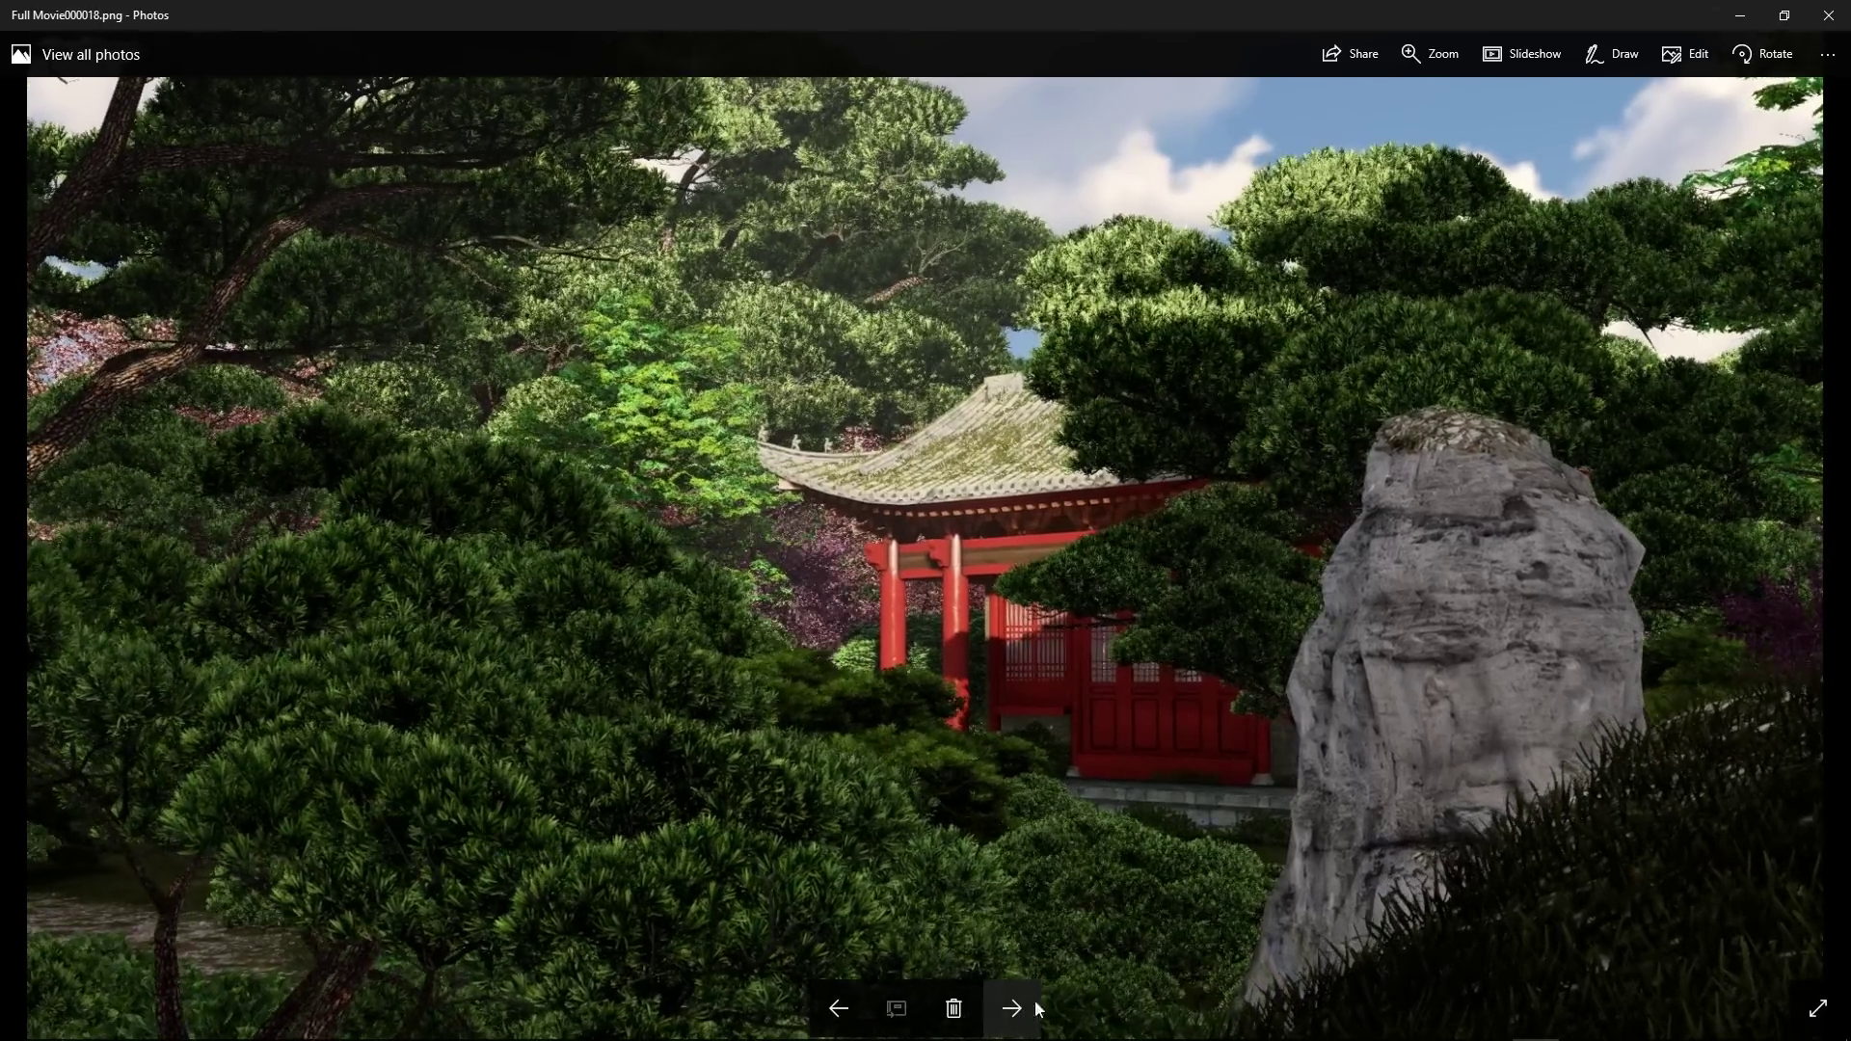
pyautogui.click(1828, 16)
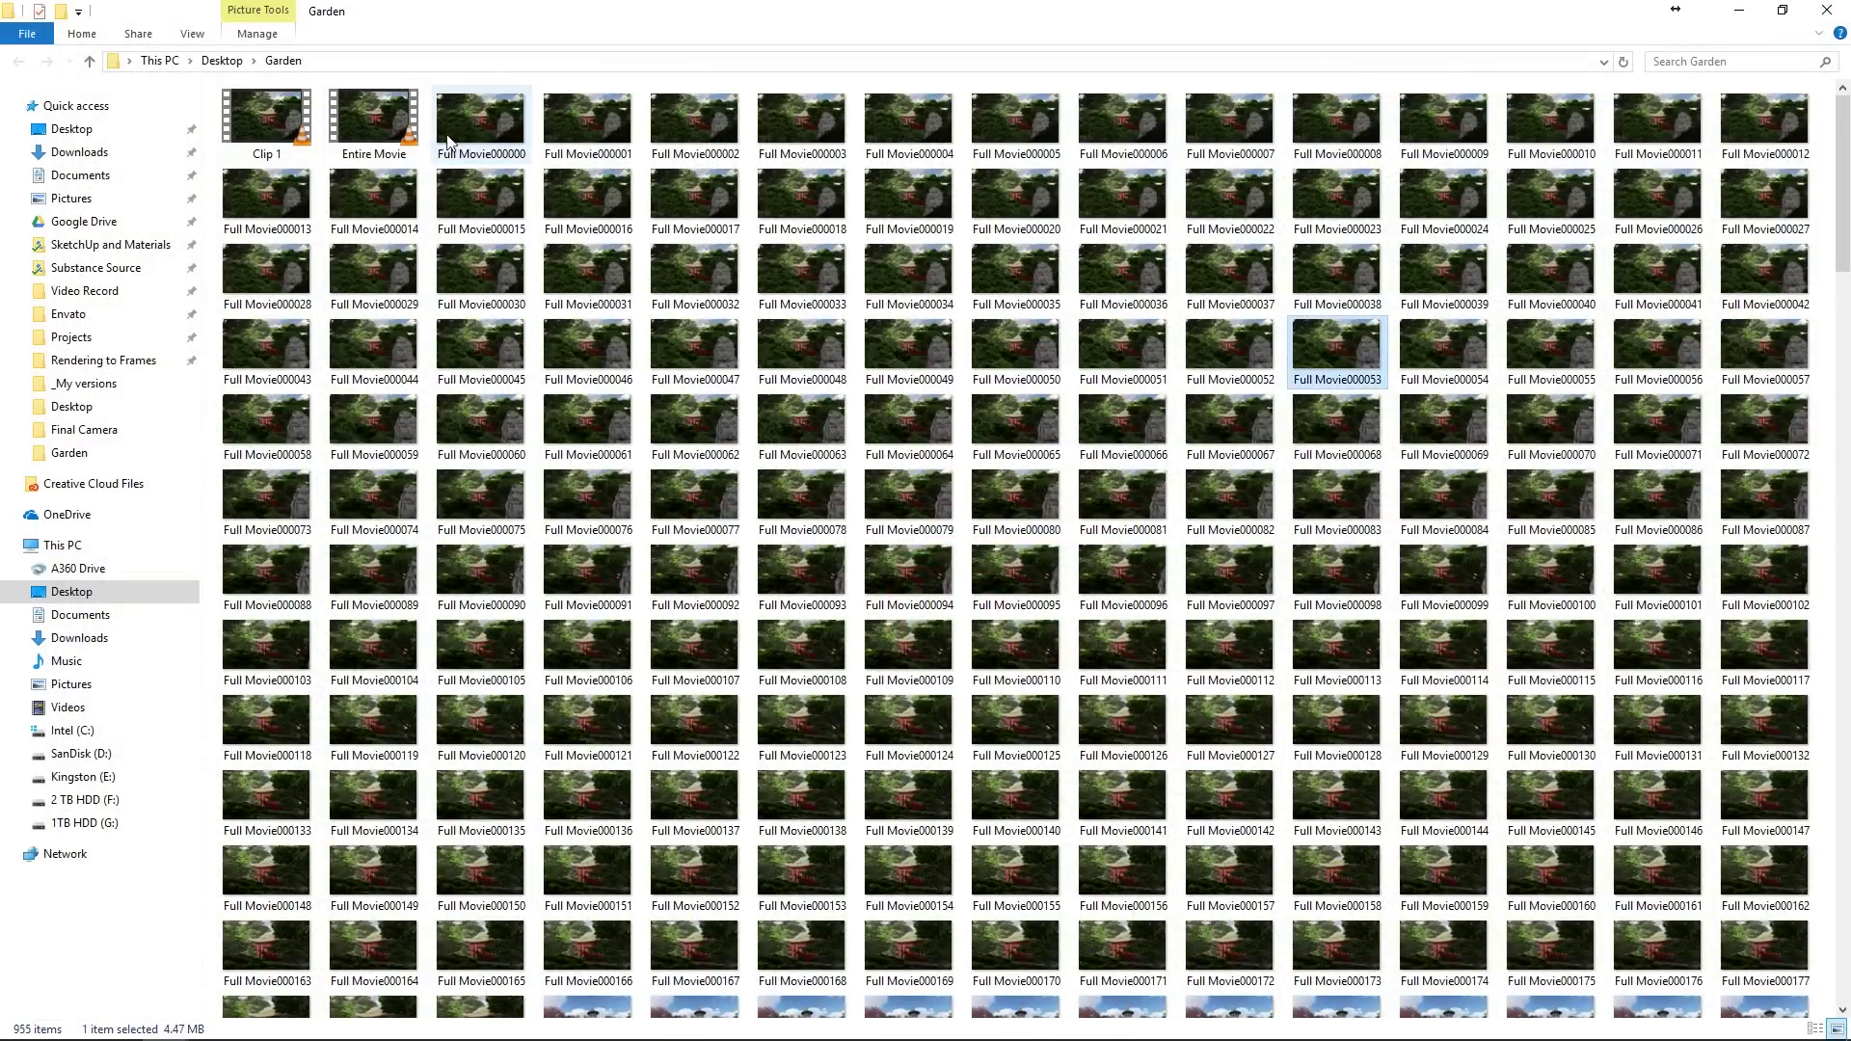
# - Select all 953 PNG frames and check their combined 3.14 GB size in Properties
pyautogui.click(447, 125)
pyautogui.hotkey('shift', 'End')
pyautogui.rightClick(1253, 975)
pyautogui.click(1301, 958)
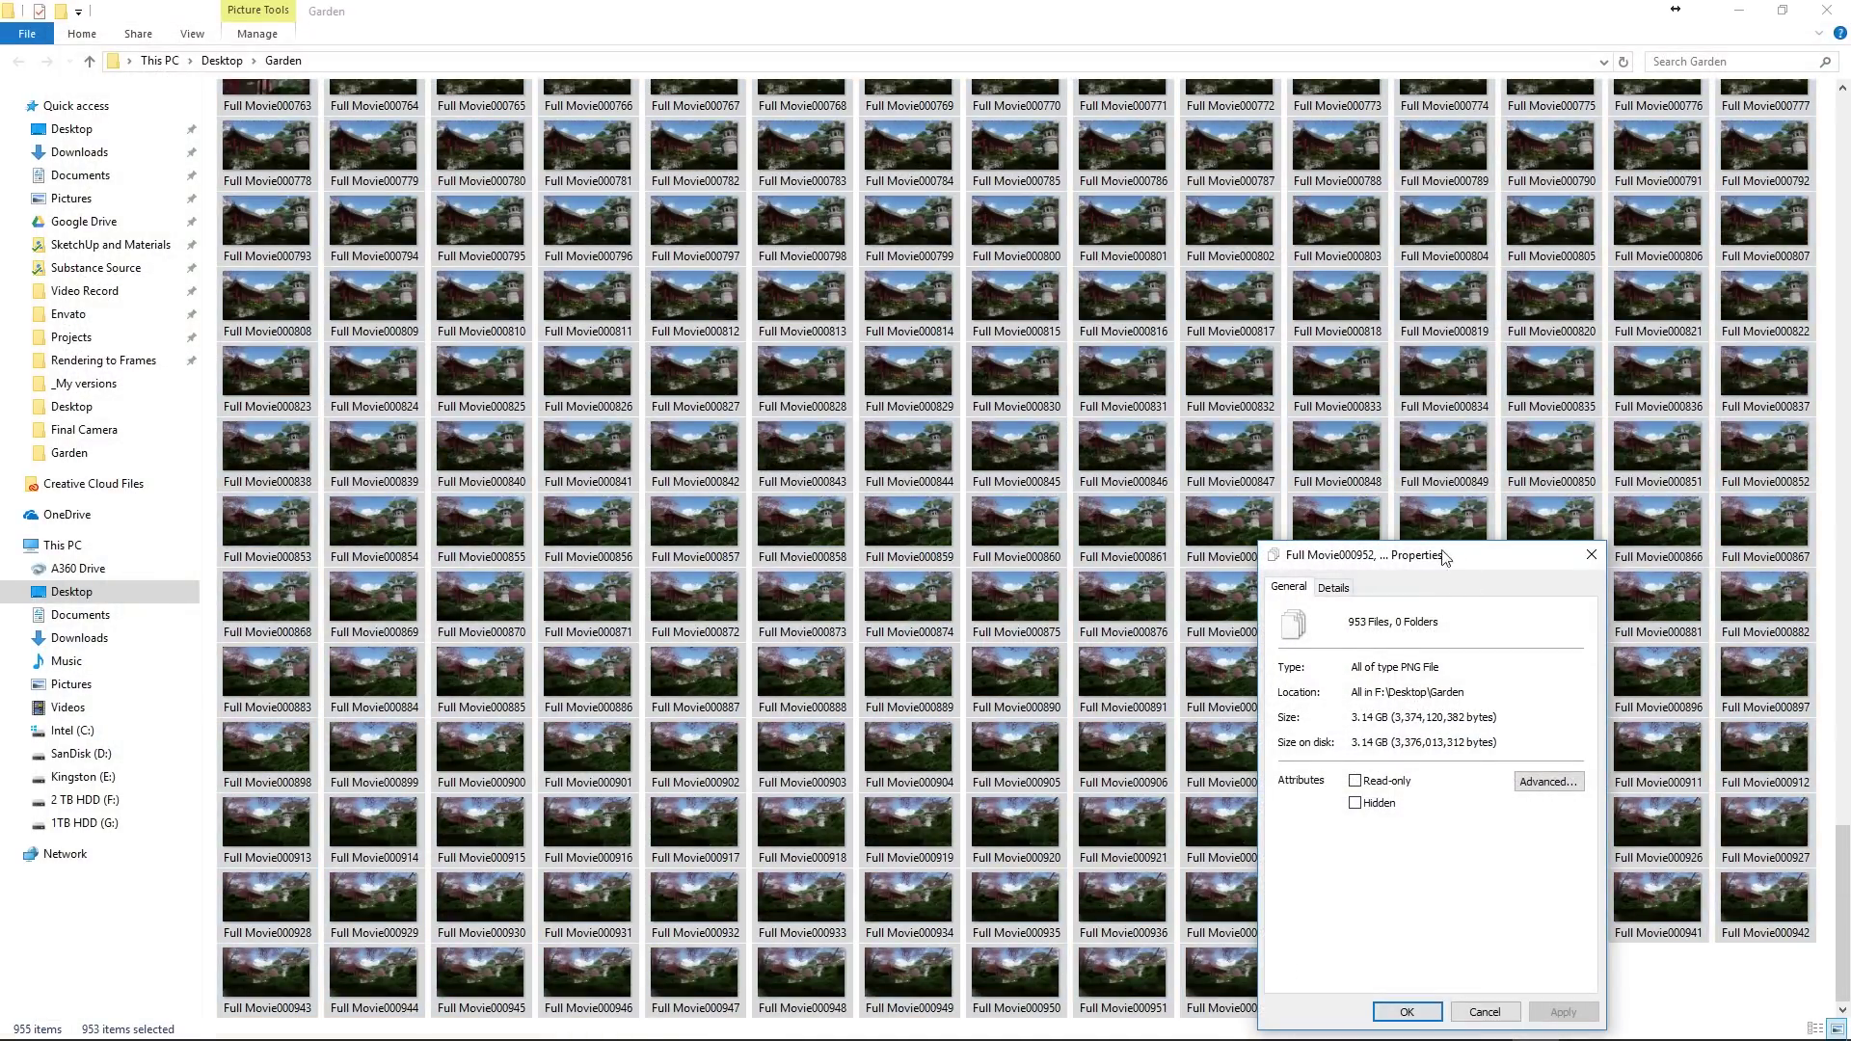
pyautogui.moveTo(1443, 557); pyautogui.dragTo(1227, 359)
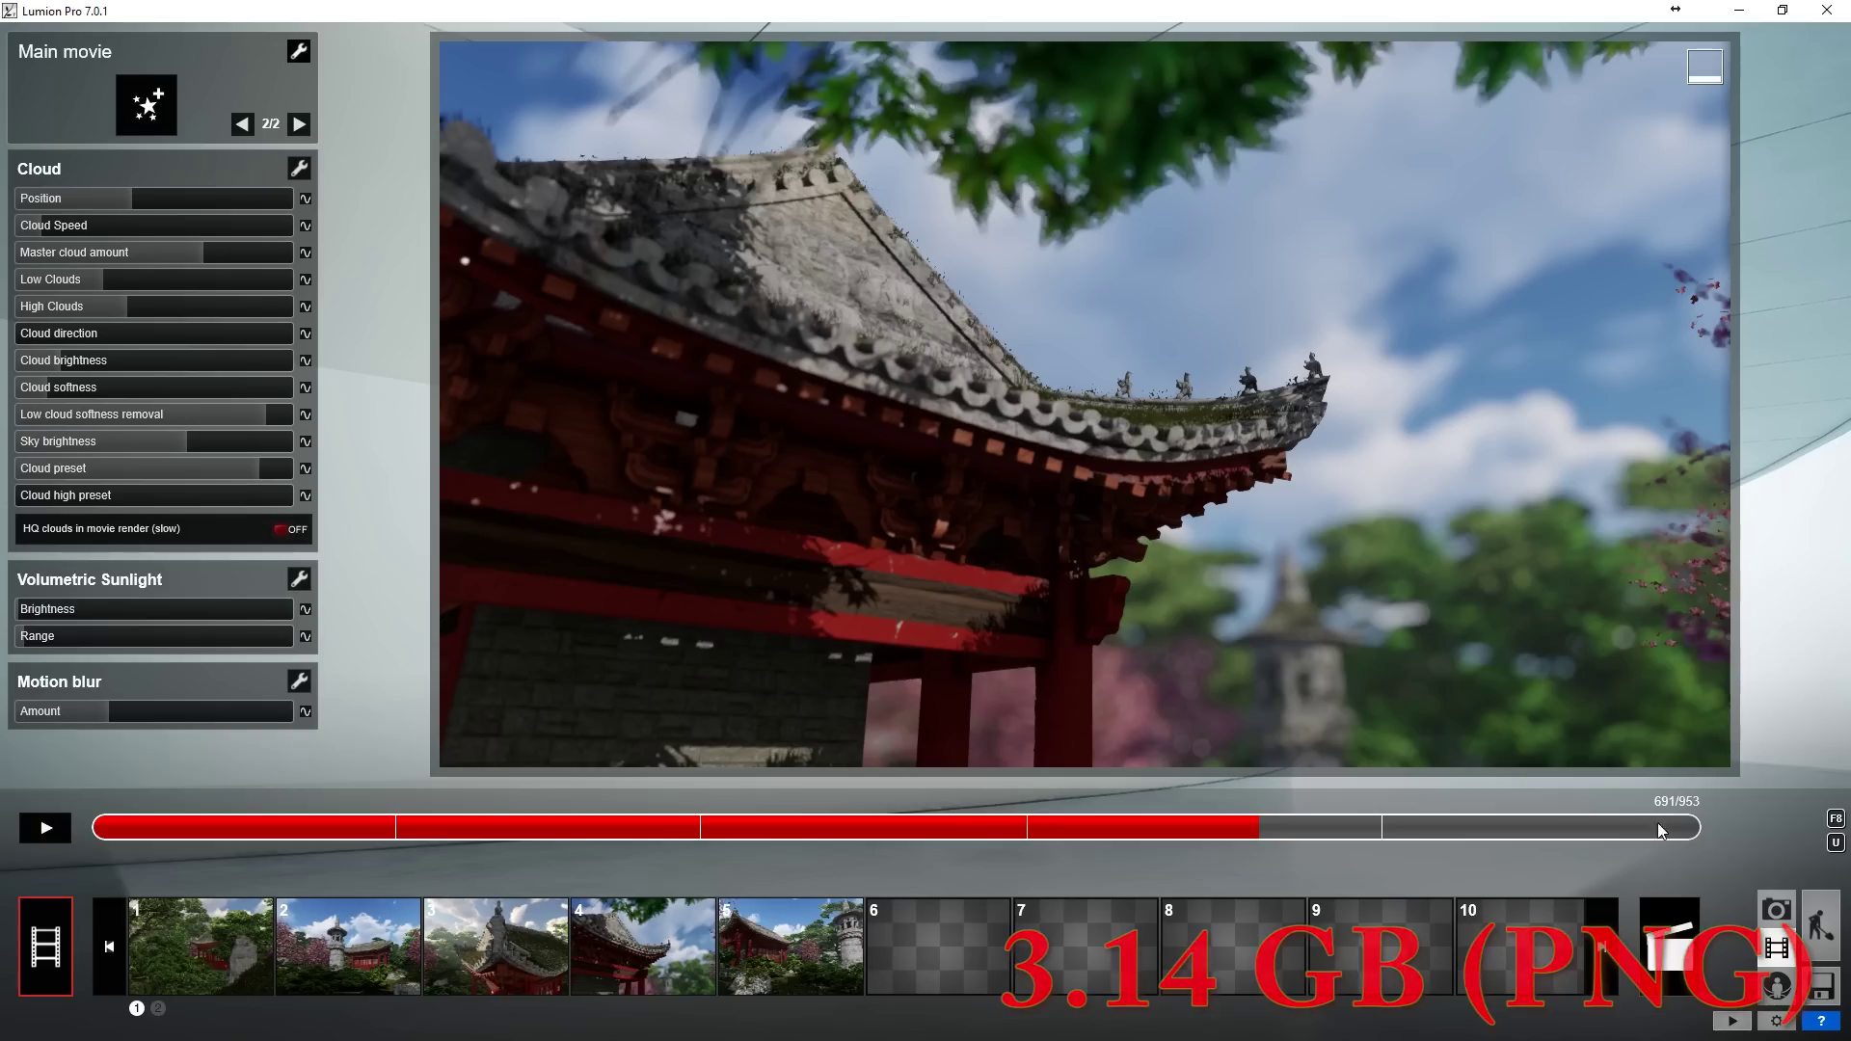
# - Set the Images export to 25 fps with the frame range ending at 794
pyautogui.click(1693, 947)
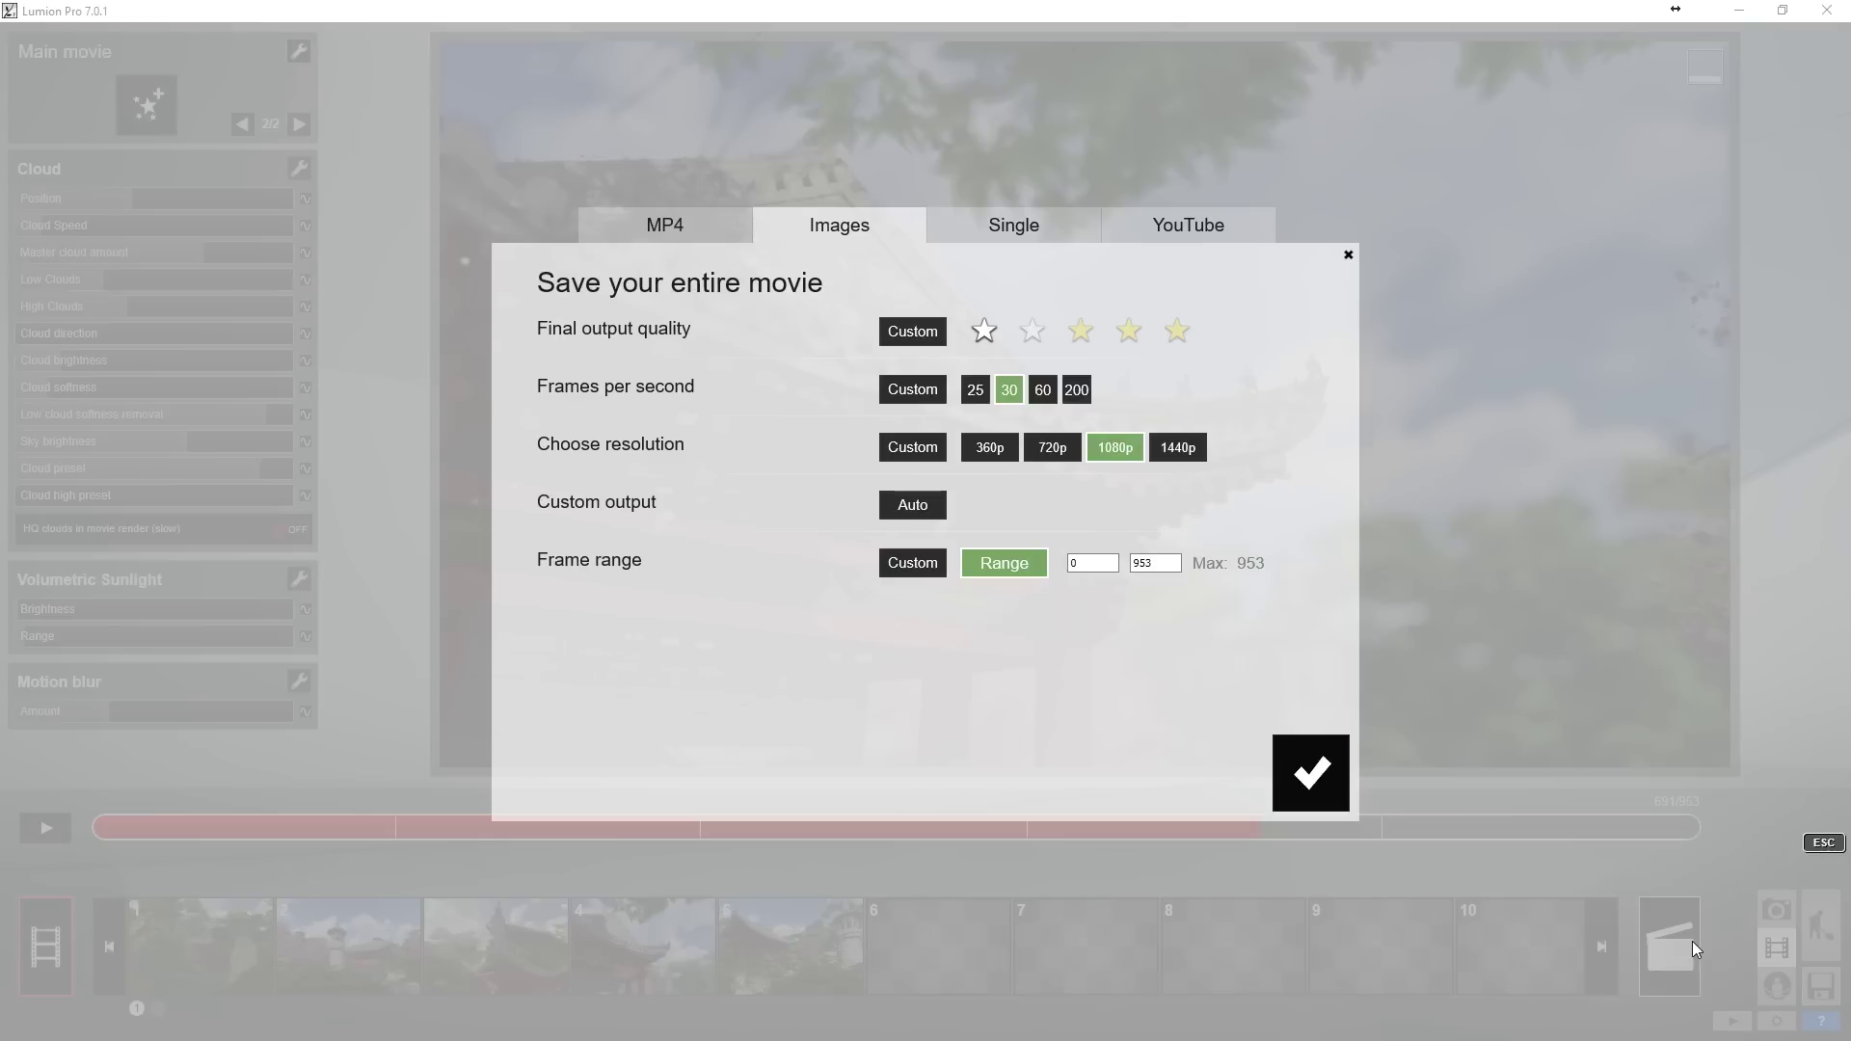
pyautogui.click(974, 390)
pyautogui.click(1141, 562)
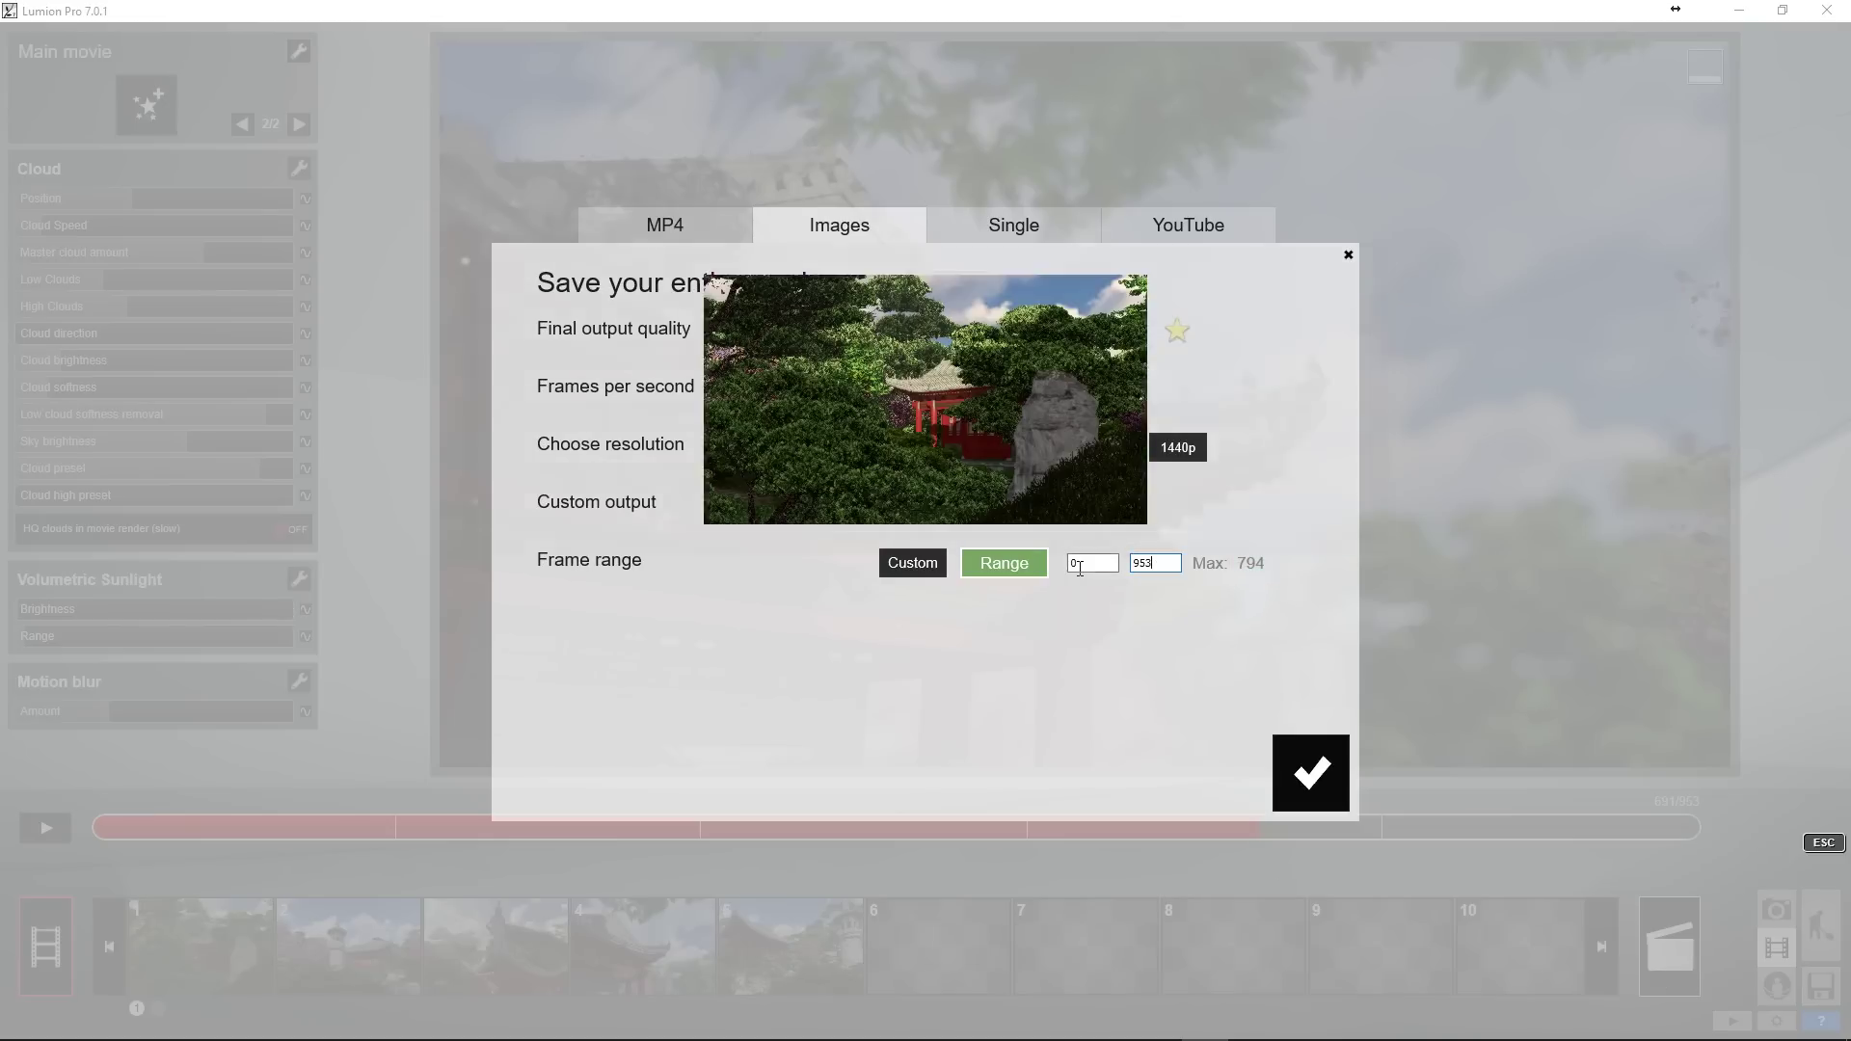
pyautogui.doubleClick(1142, 562)
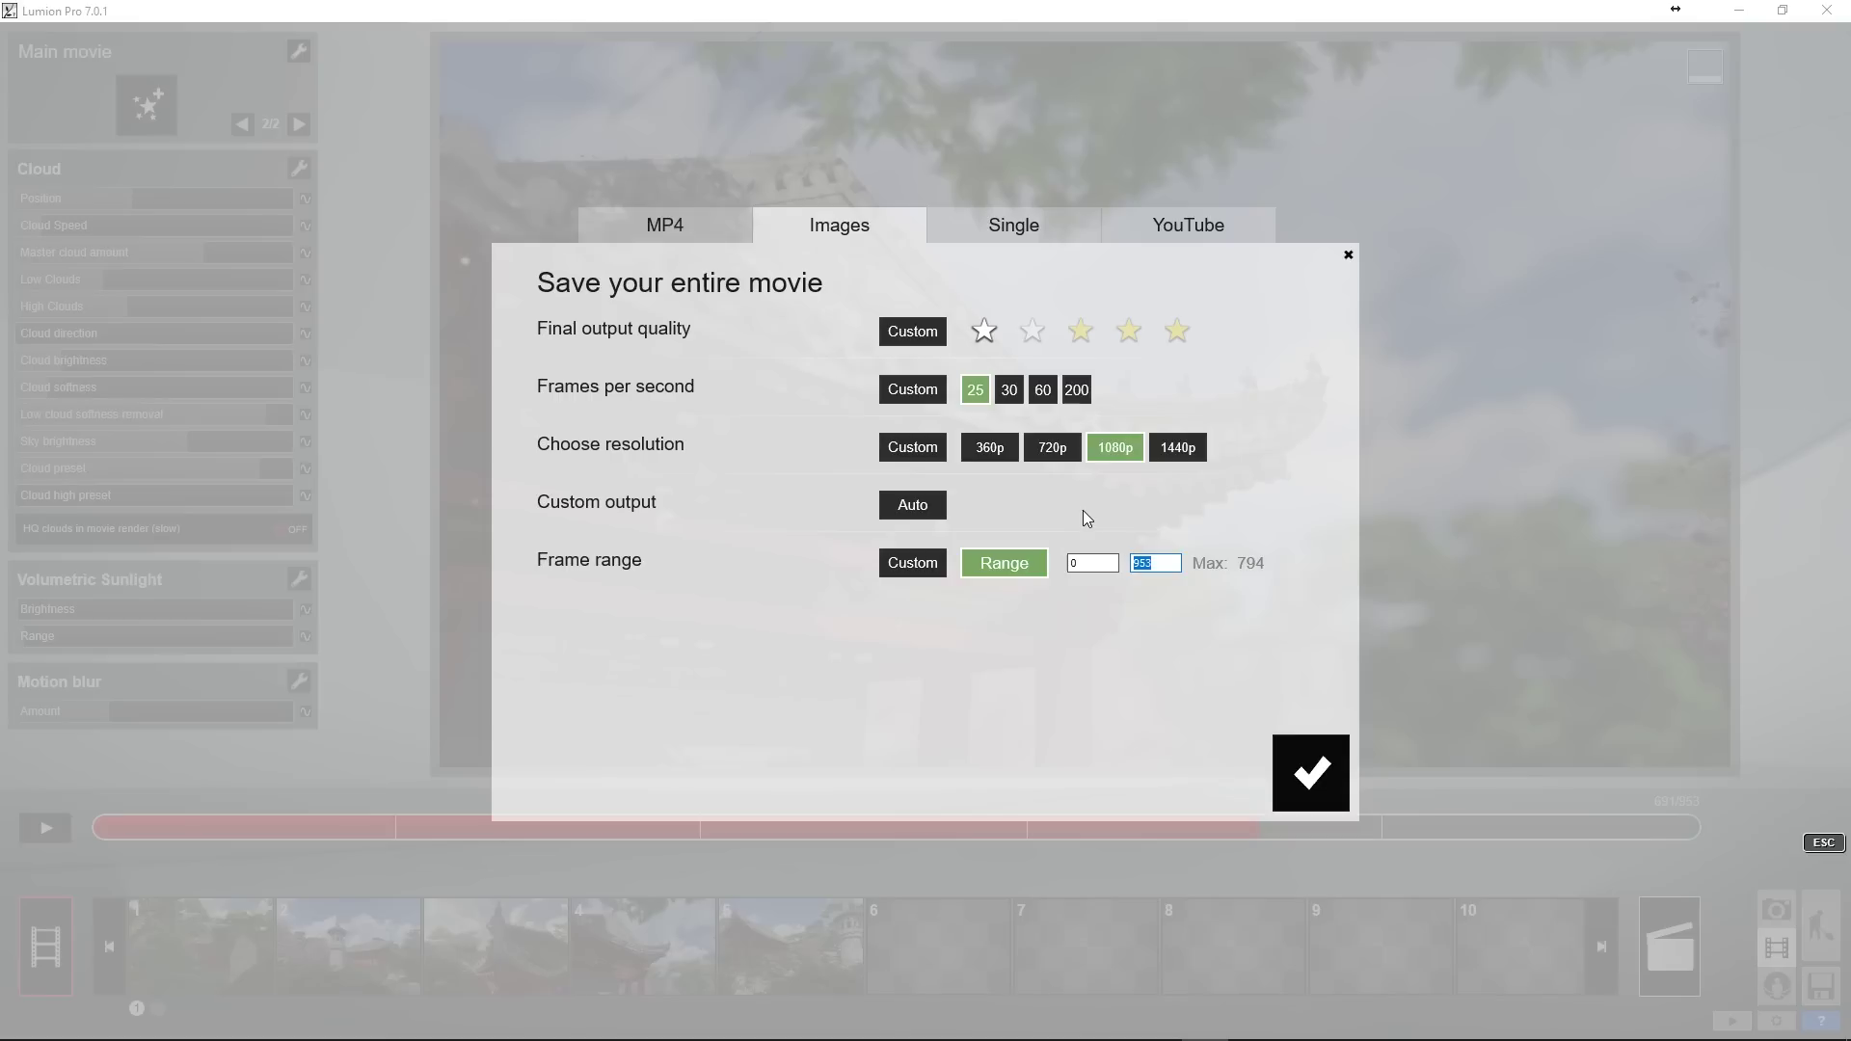
pyautogui.write('794')
# - Start the export into a new Entire Movie folder, keeping JPG as file type
pyautogui.click(1311, 772)
pyautogui.hotkey('ctrl', 'shift', 'n')
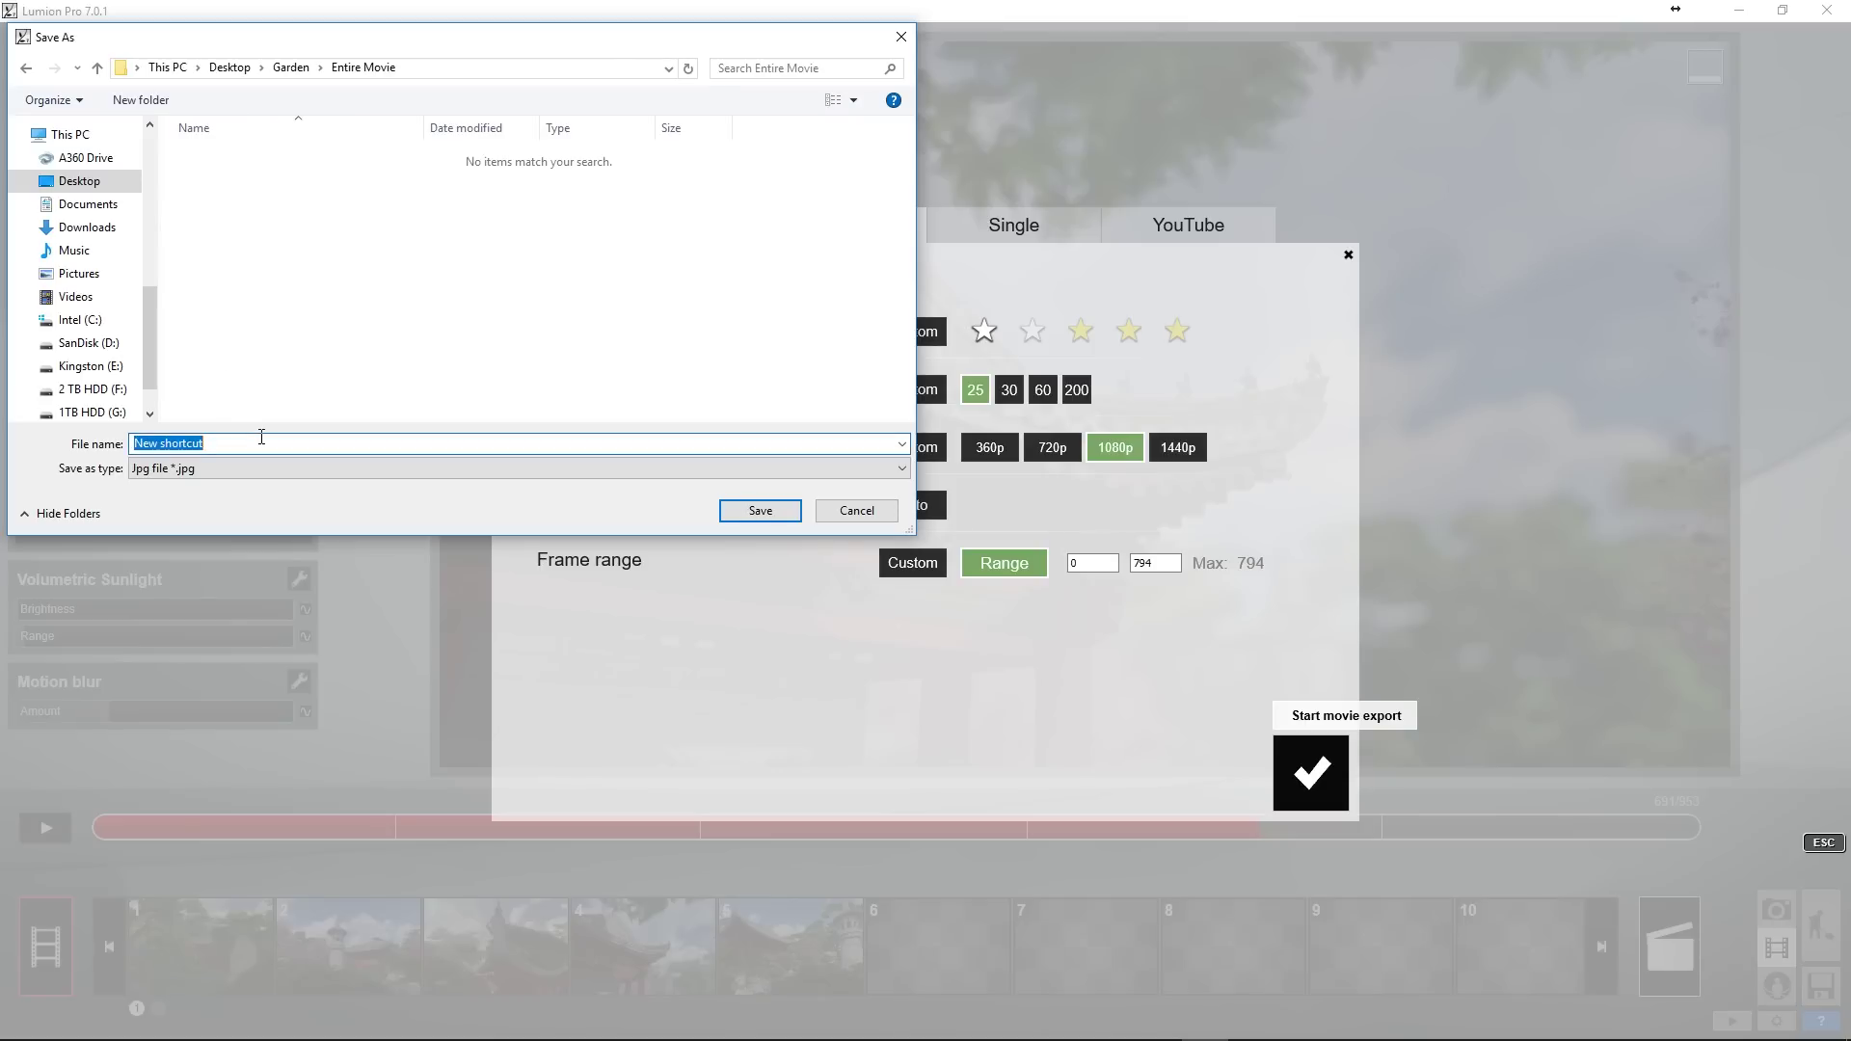
pyautogui.click(301, 476)
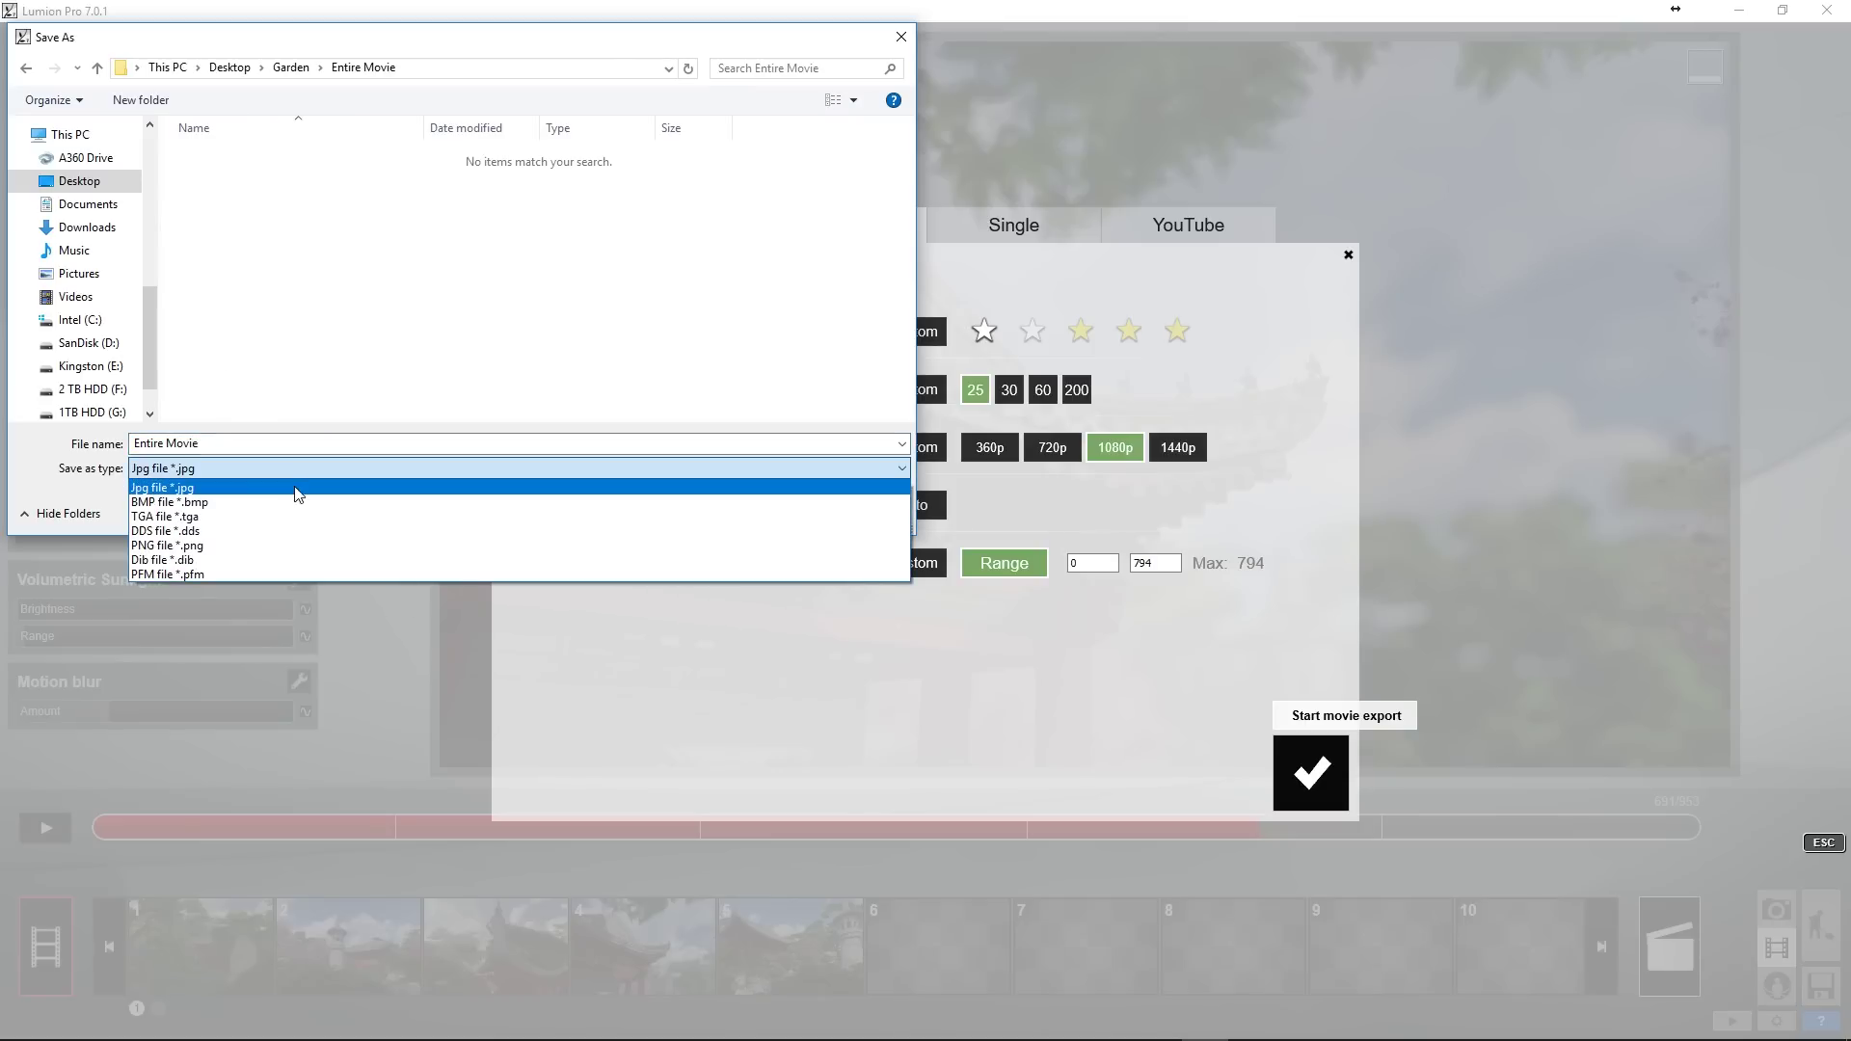
pyautogui.click(294, 487)
# - Save to render the 794 JPG frames and browse the Entire Movie folder
pyautogui.click(730, 517)
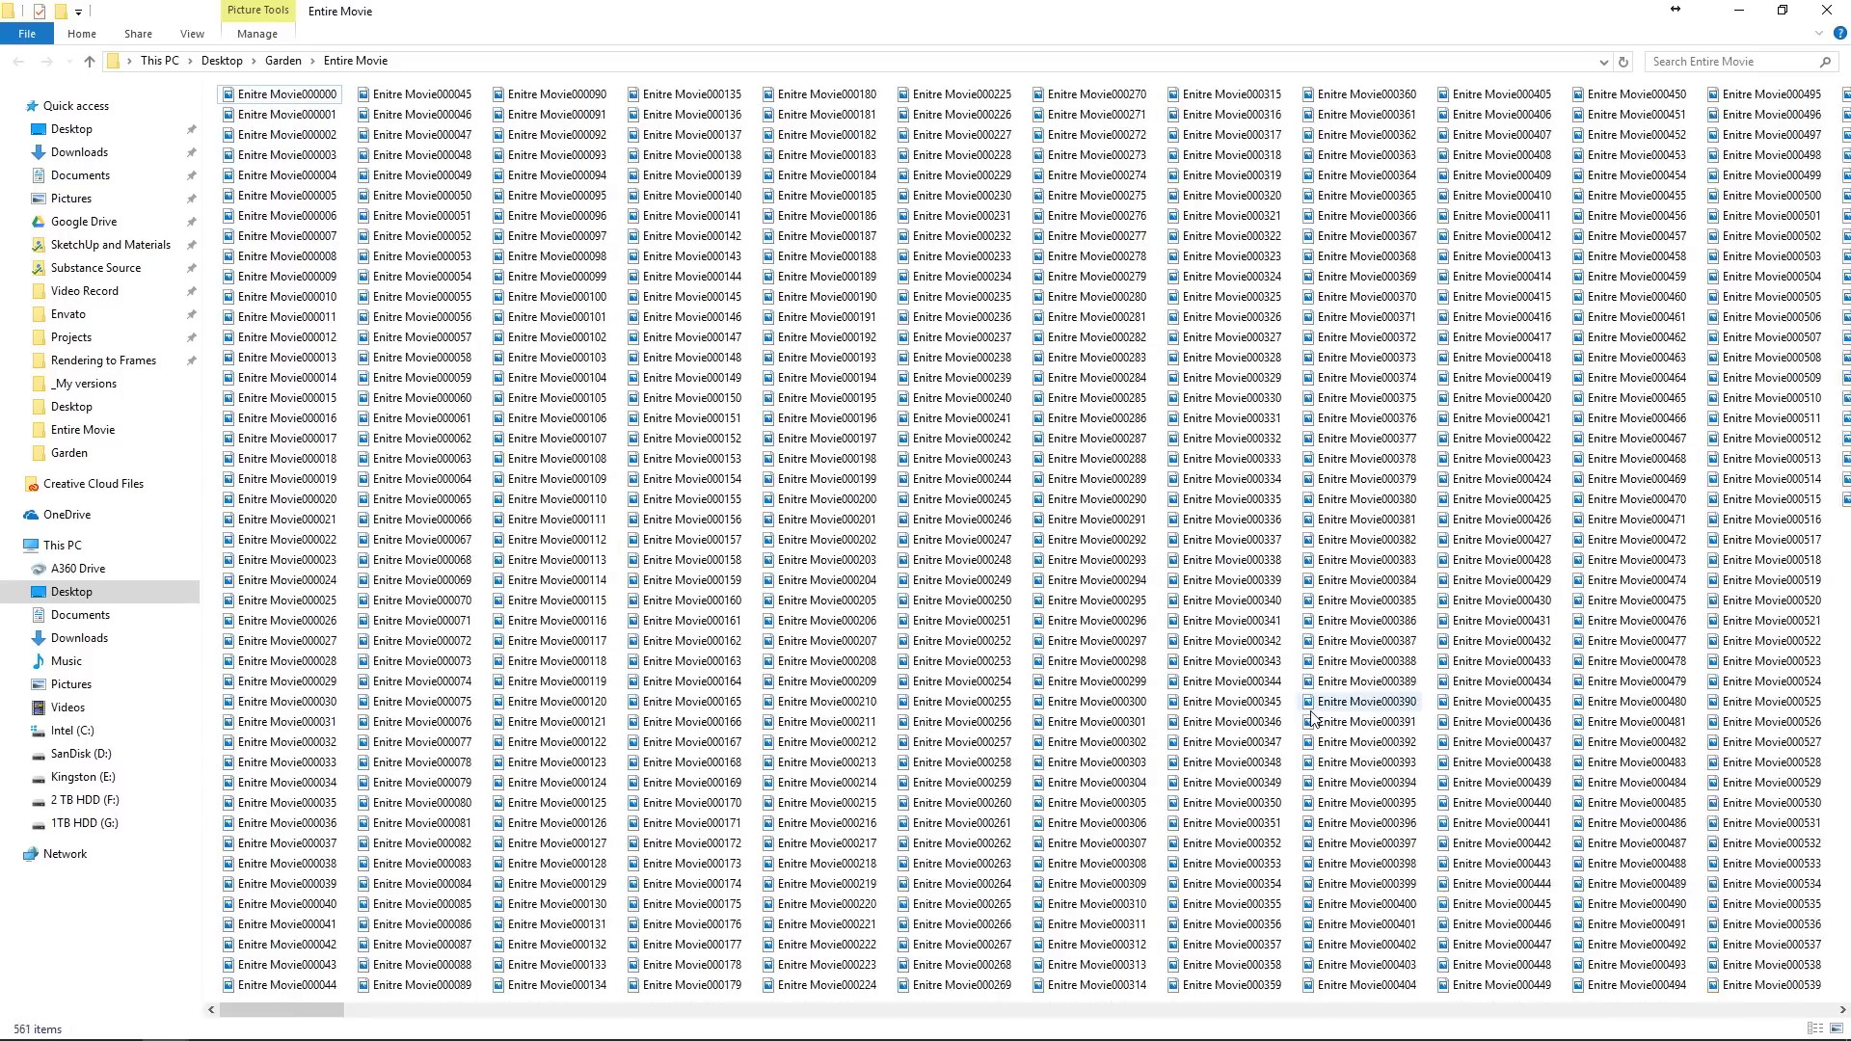
pyautogui.scroll(-10, 1334, 847)
pyautogui.moveTo(1760, 1019); pyautogui.dragTo(82, 1015)
pyautogui.keyDown('ctrl'); pyautogui.scroll(3, 898, 977); pyautogui.keyUp('ctrl')
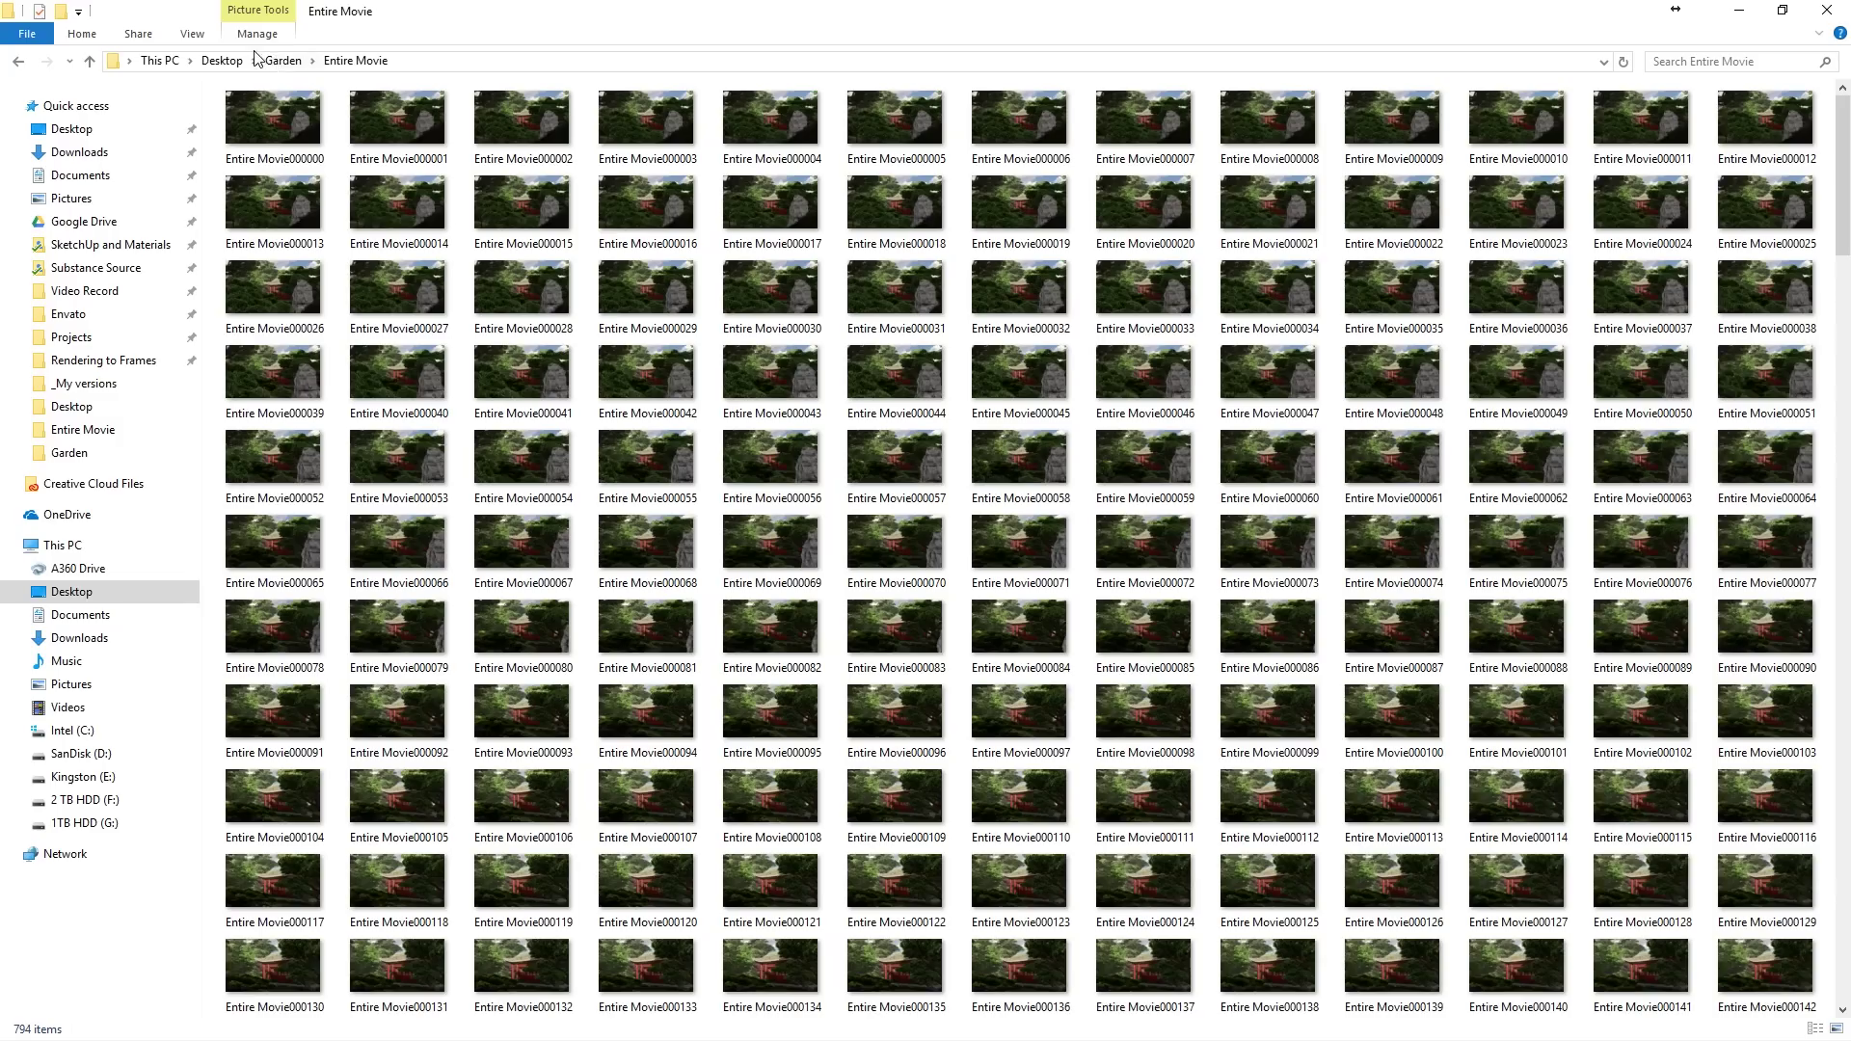
# - Compare the 421 MB Entire Movie folder with the 261 MB MP4, then select frames 000364–000385
pyautogui.click(283, 59)
pyautogui.rightClick(275, 159)
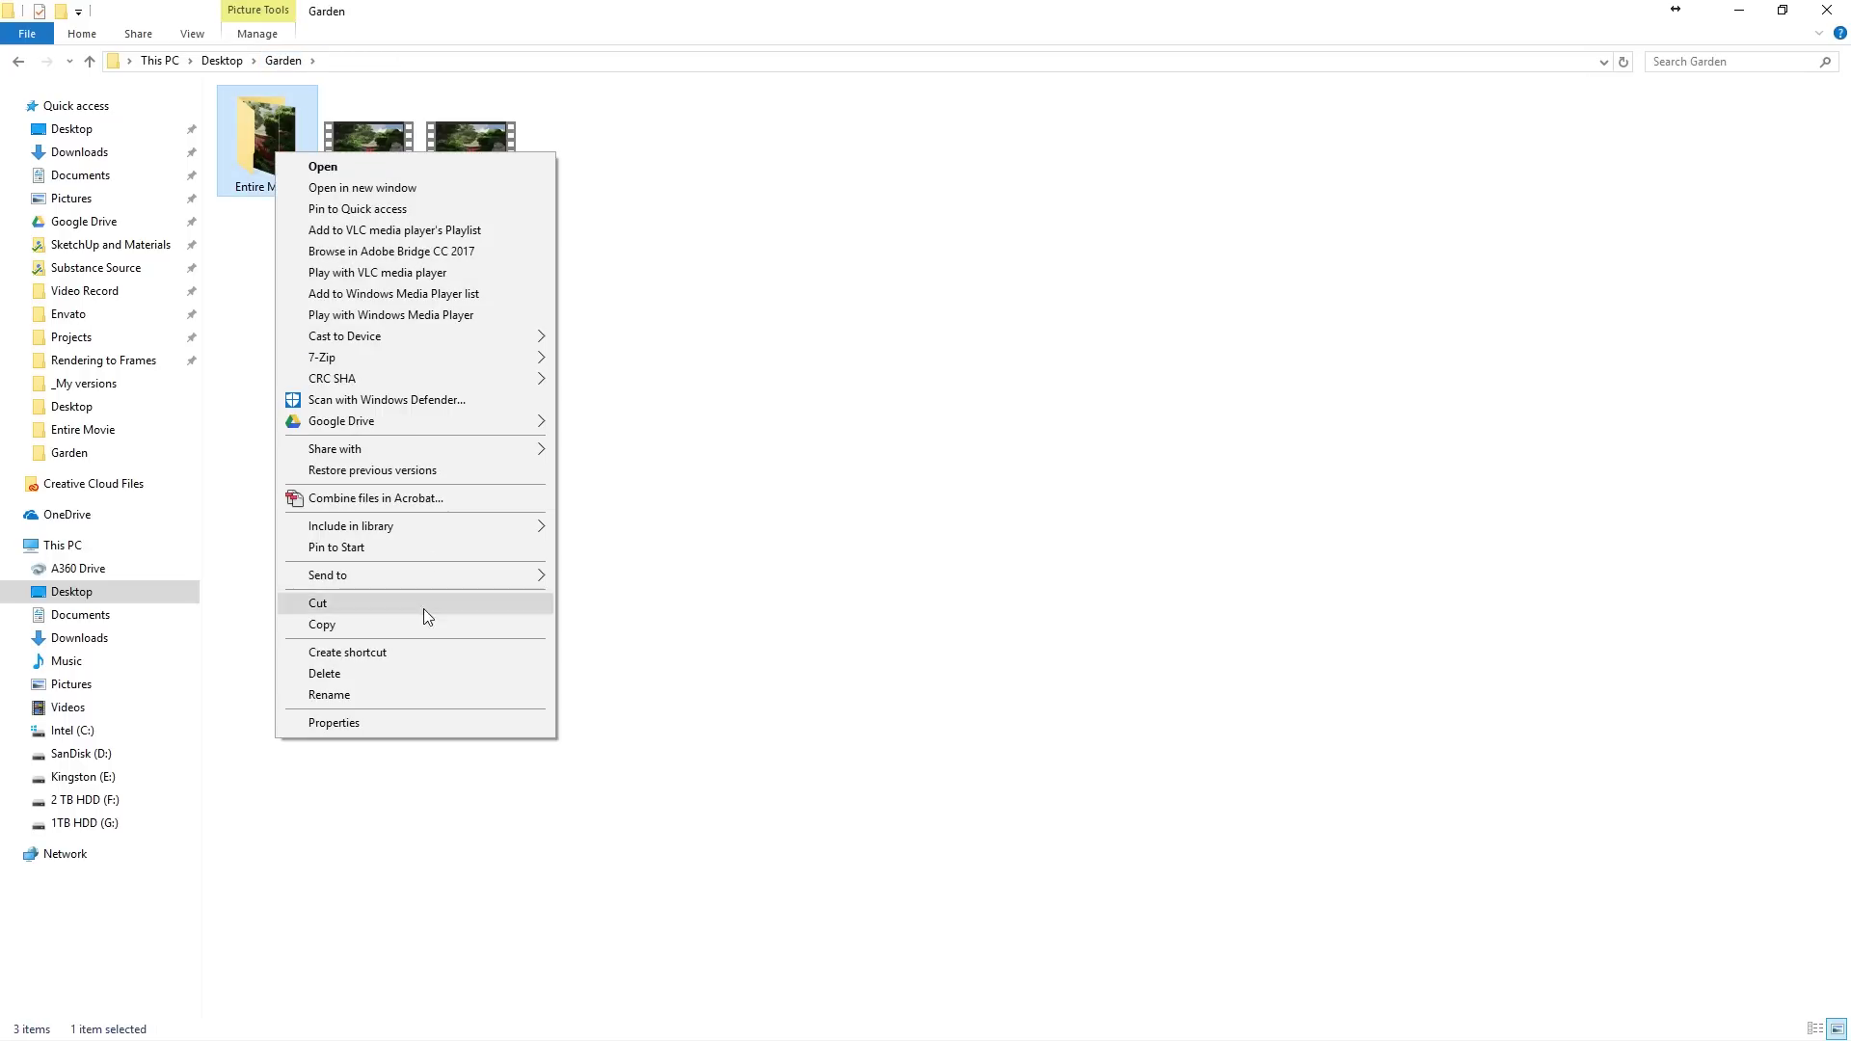
pyautogui.click(428, 720)
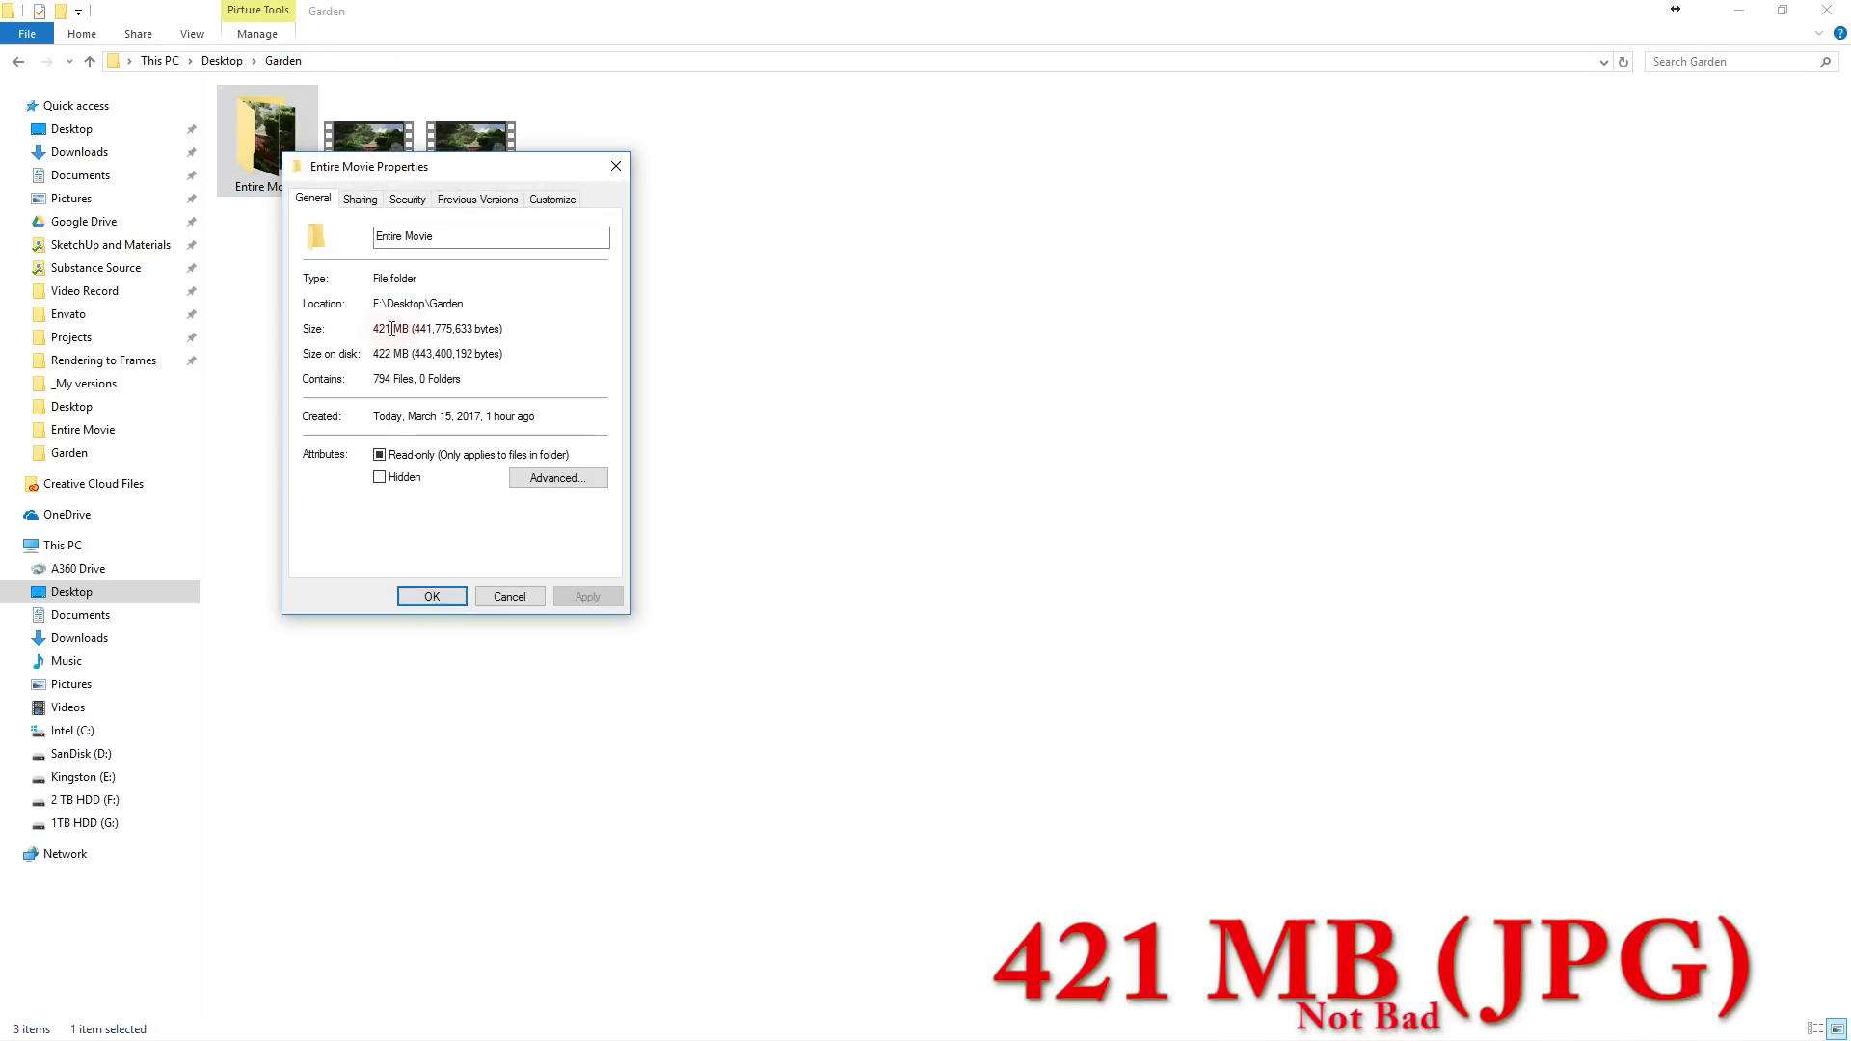
pyautogui.moveTo(545, 169); pyautogui.dragTo(856, 215)
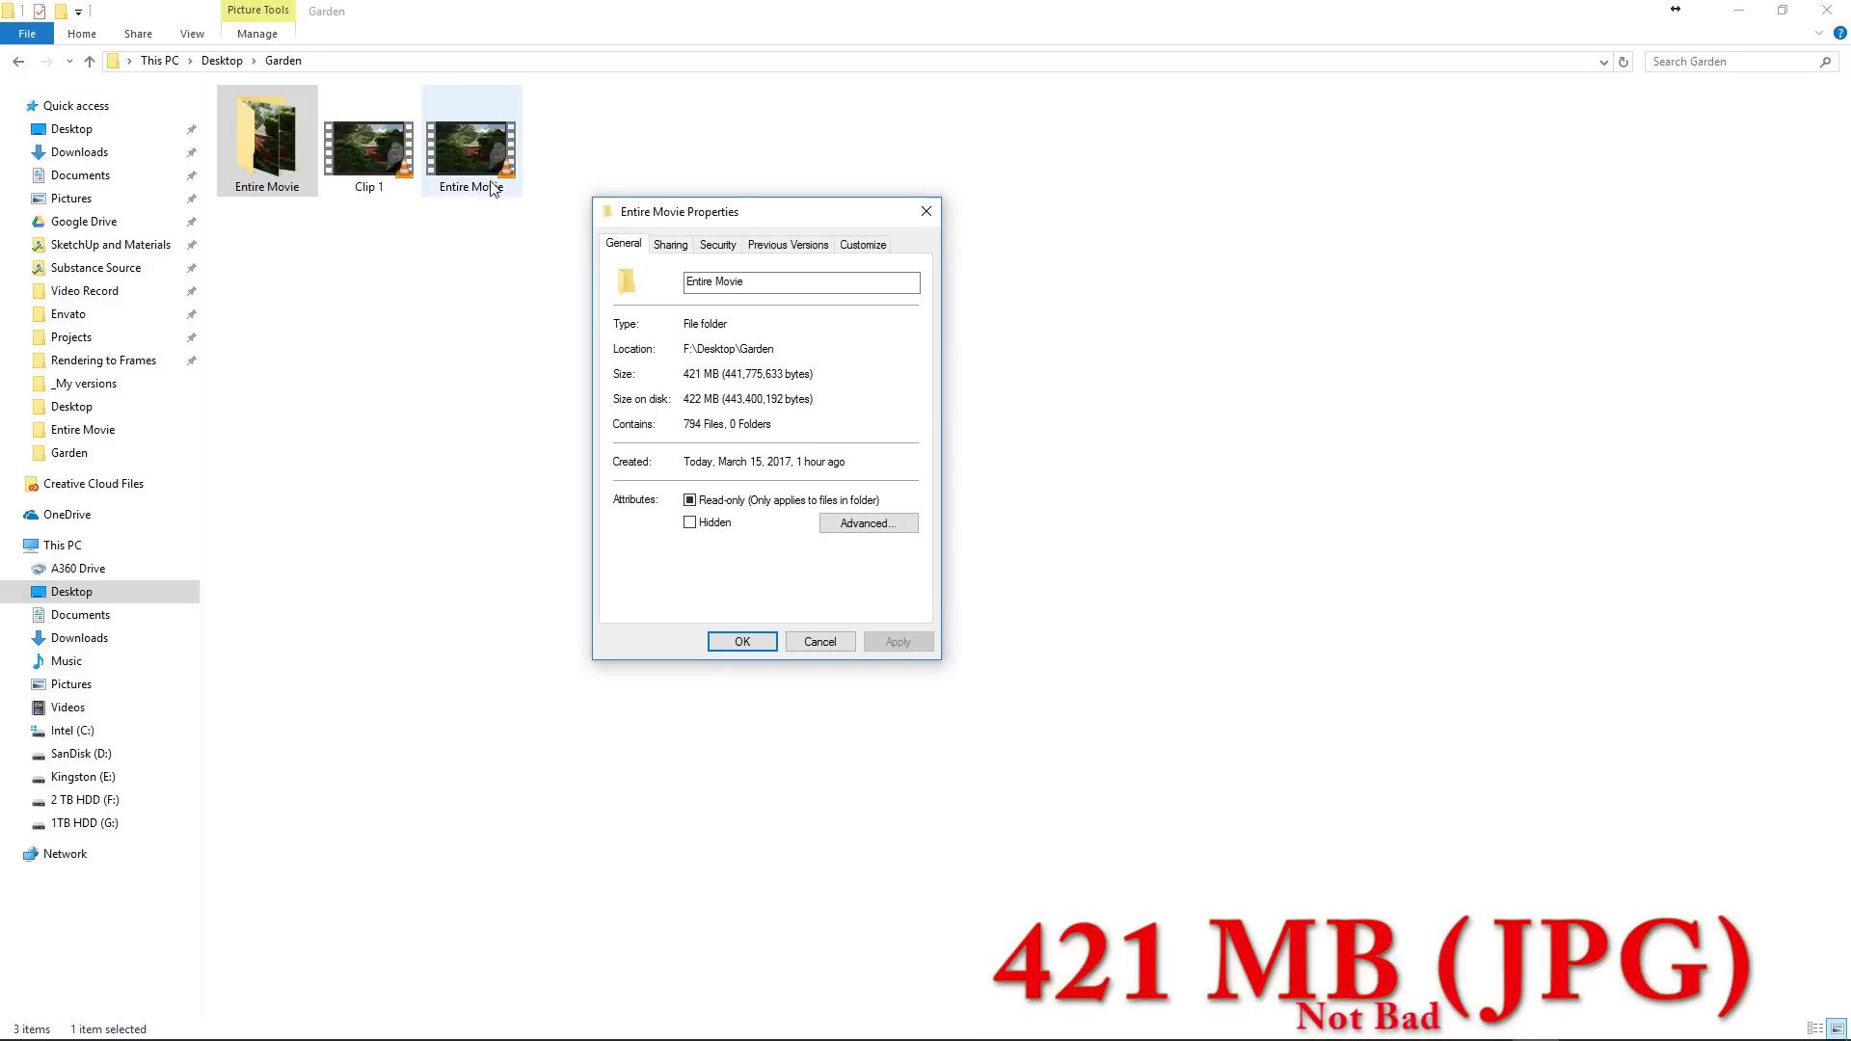
pyautogui.rightClick(484, 177)
pyautogui.click(605, 530)
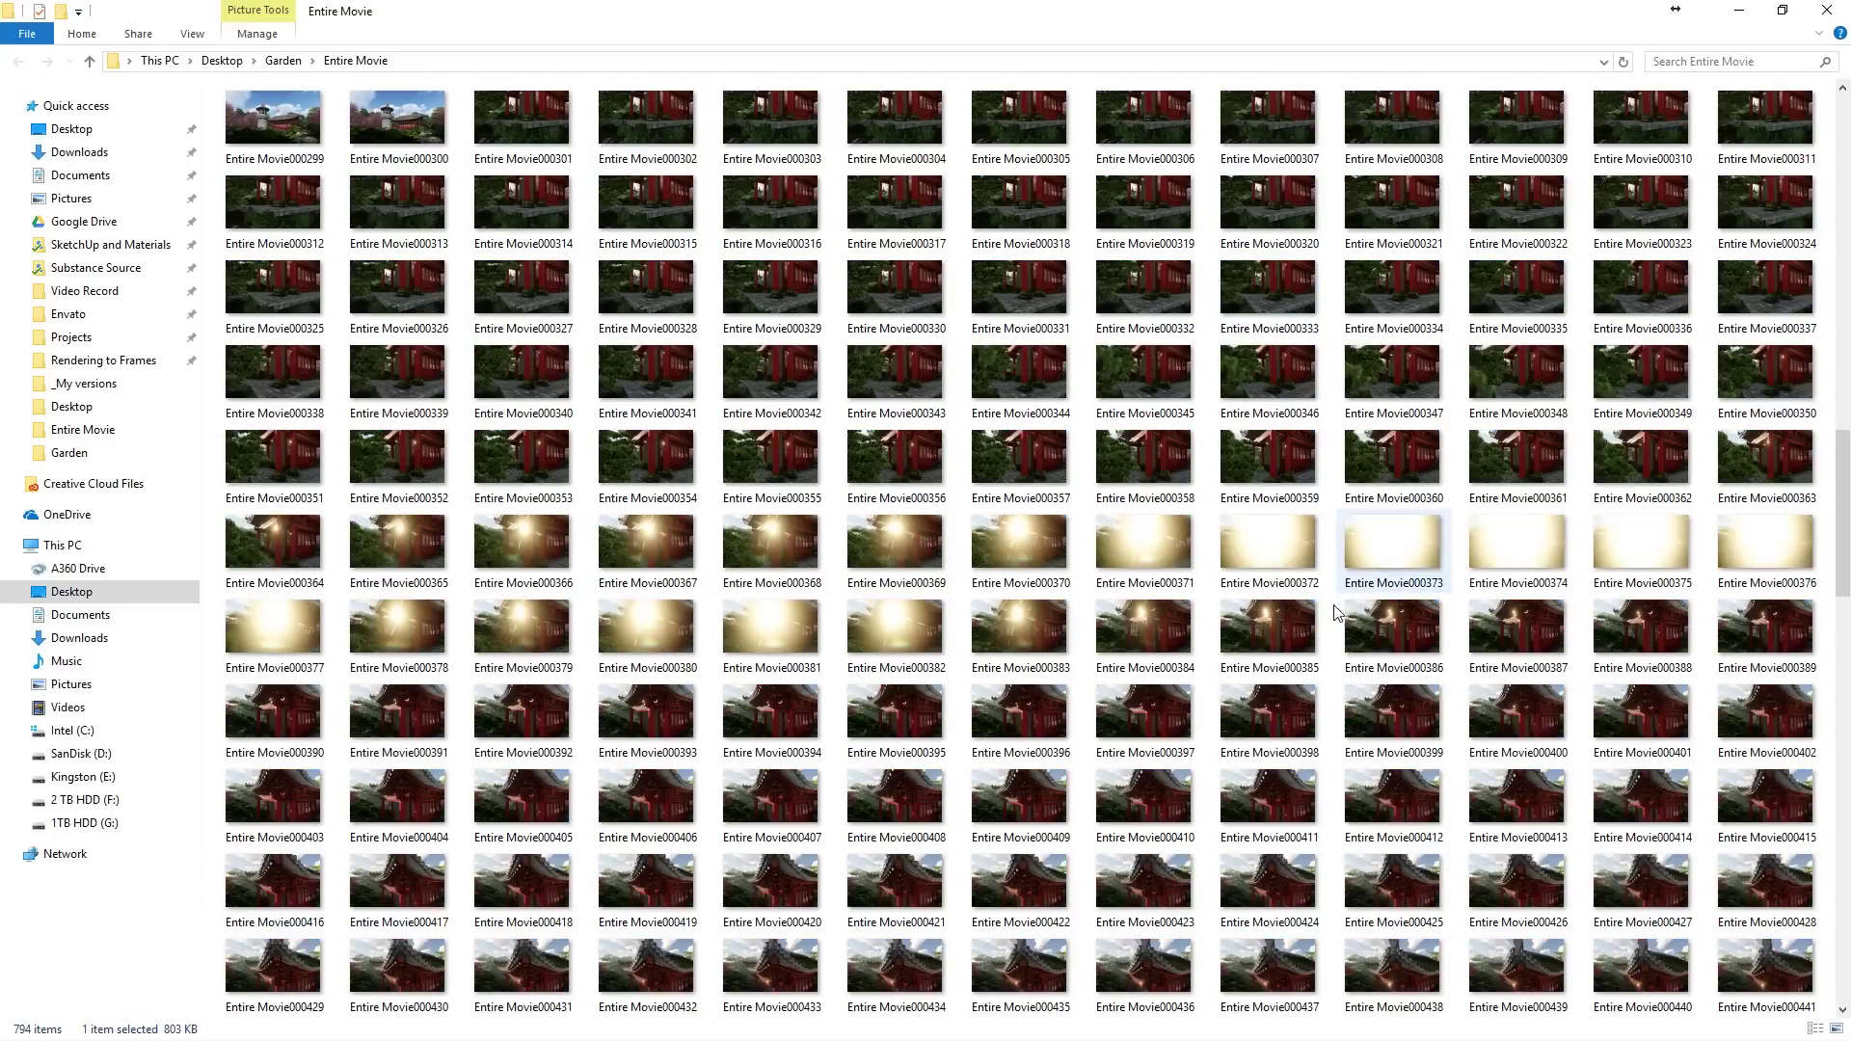
pyautogui.click(272, 545)
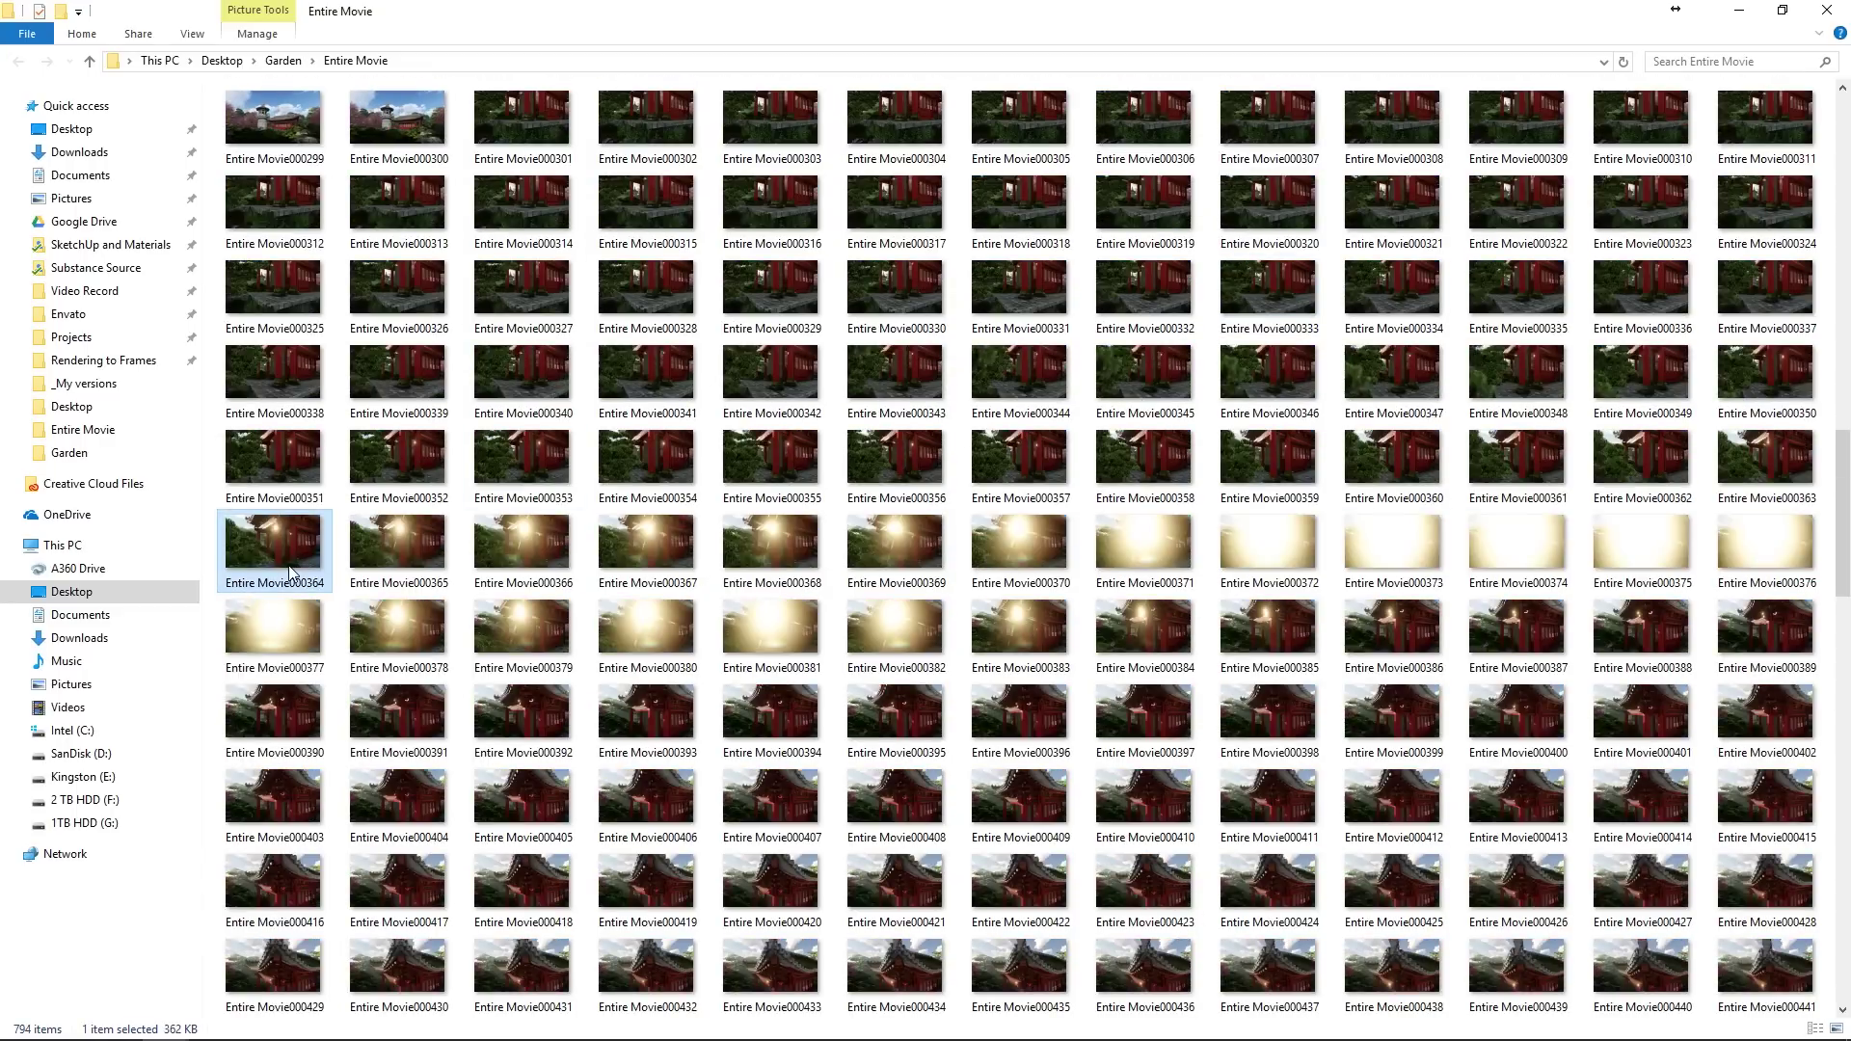
pyautogui.keyDown('shift'); pyautogui.click(1267, 628); pyautogui.keyUp('shift')
# - Turn off Isolate Bright Pixels in clip 3's Lens flare effect to tame the flare
pyautogui.click(895, 544)
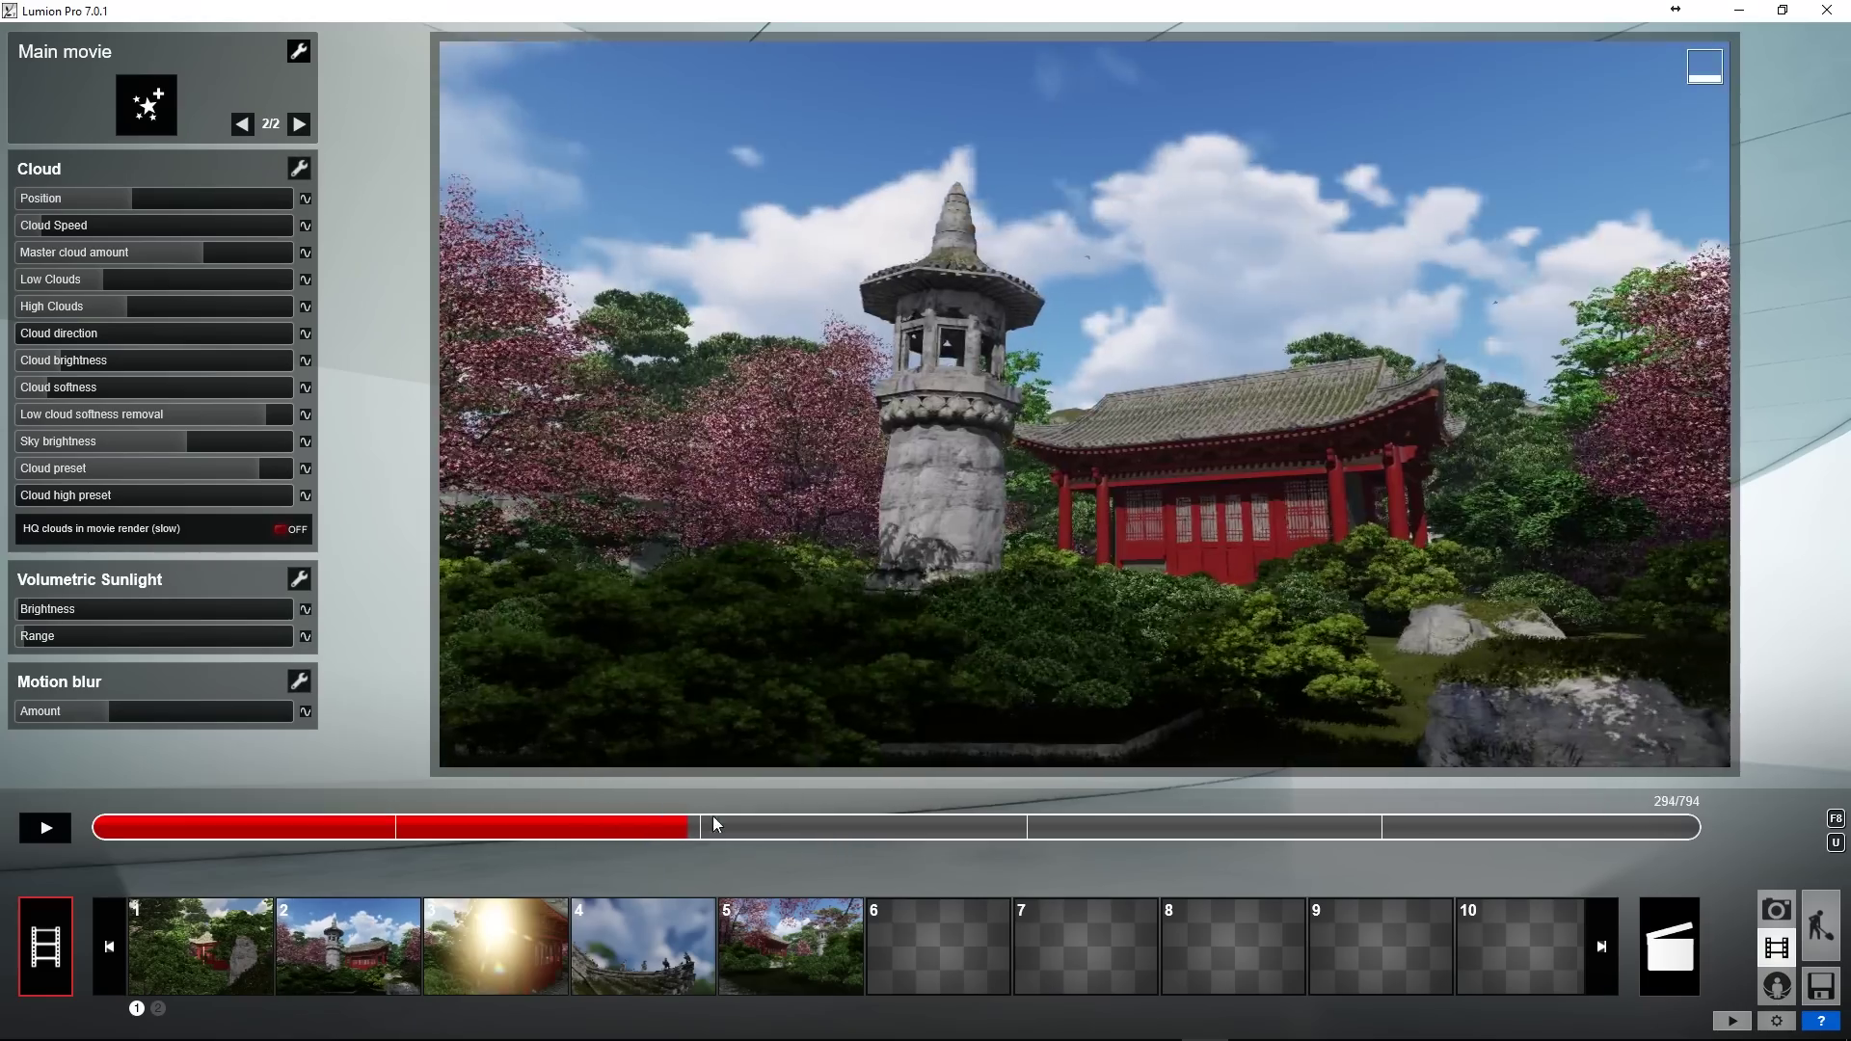
pyautogui.moveTo(713, 816); pyautogui.dragTo(825, 842)
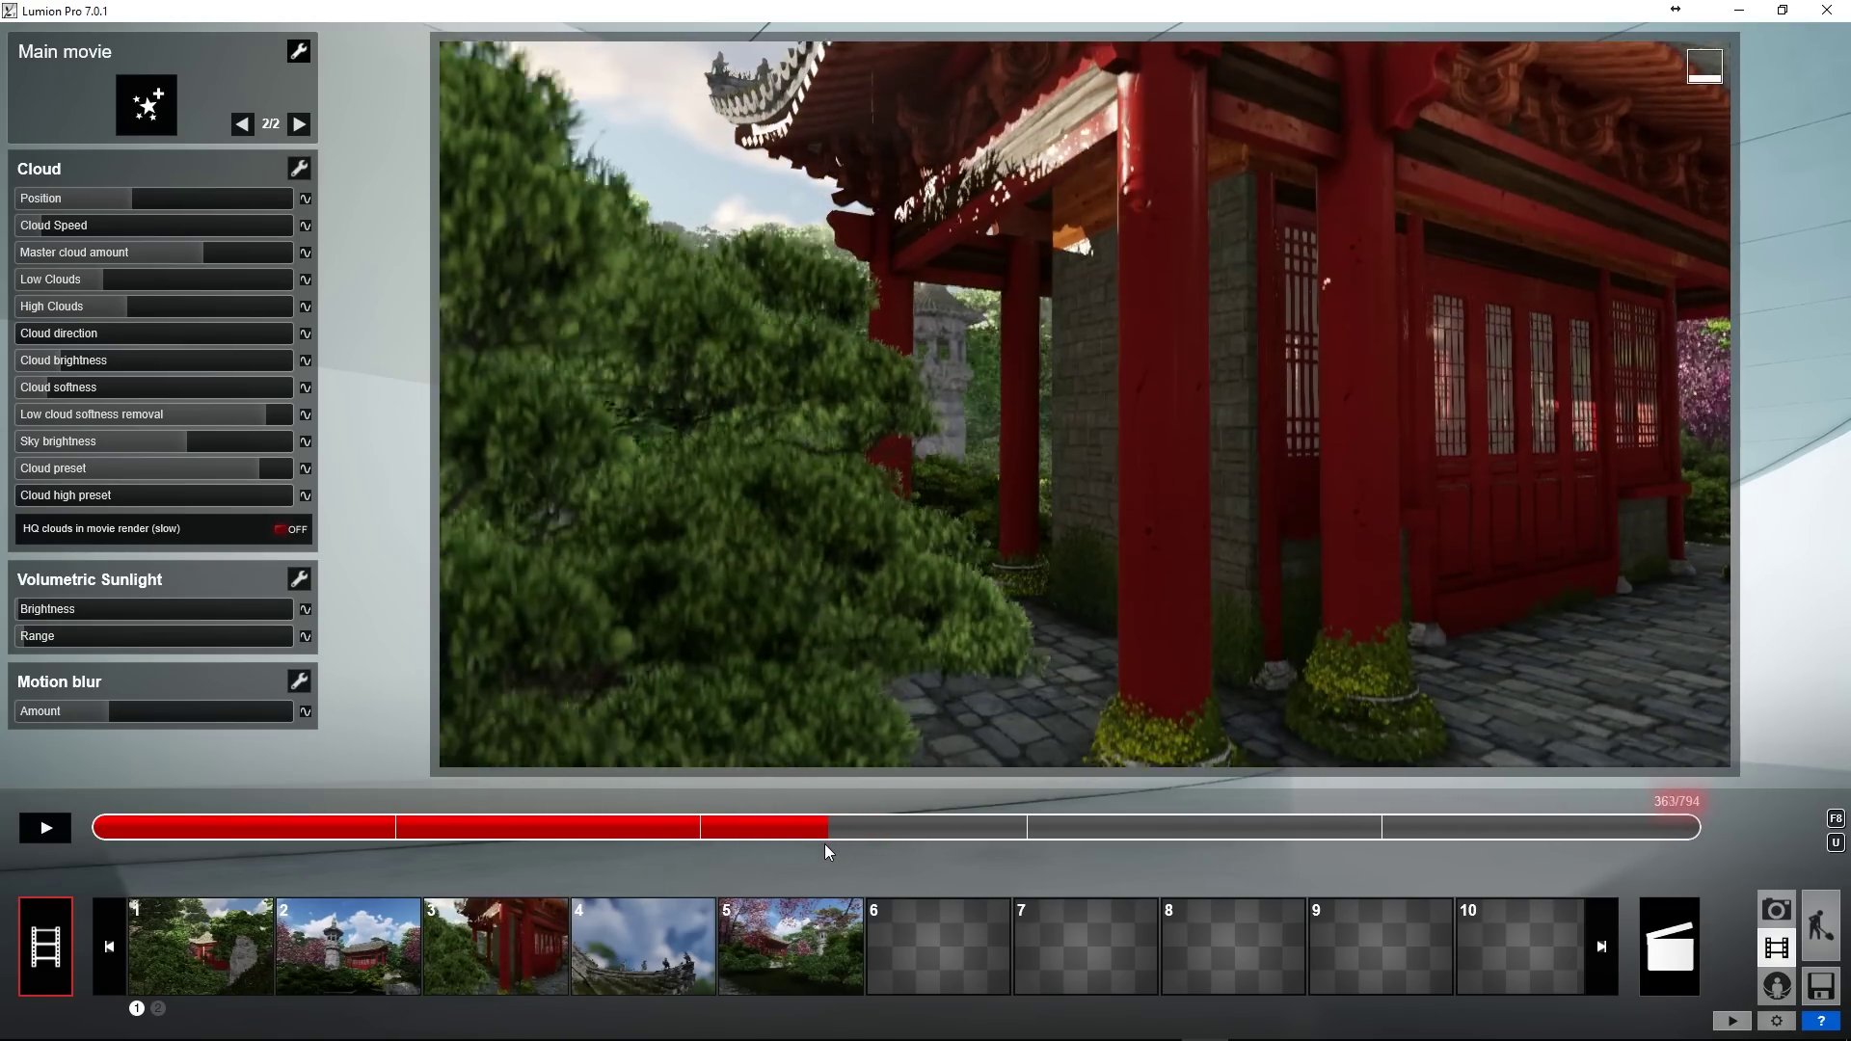
pyautogui.click(496, 940)
pyautogui.moveTo(438, 818); pyautogui.dragTo(846, 829)
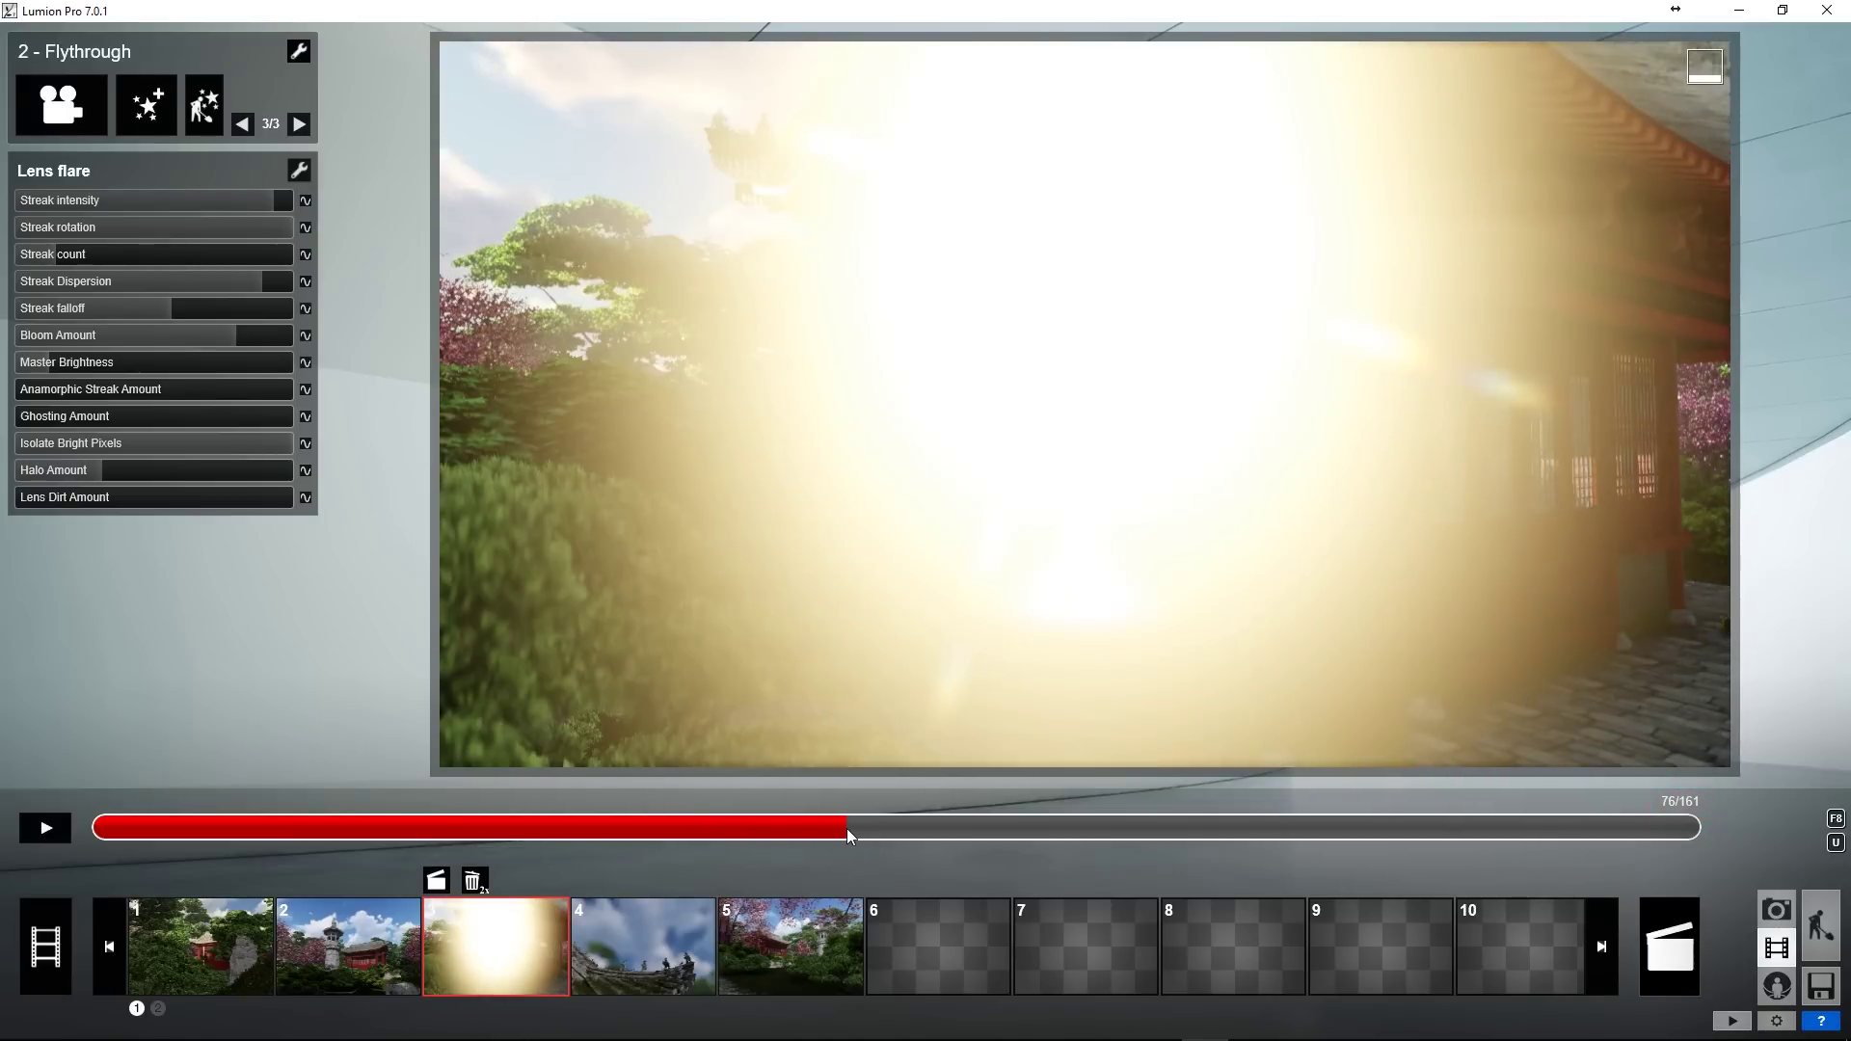
pyautogui.click(126, 447)
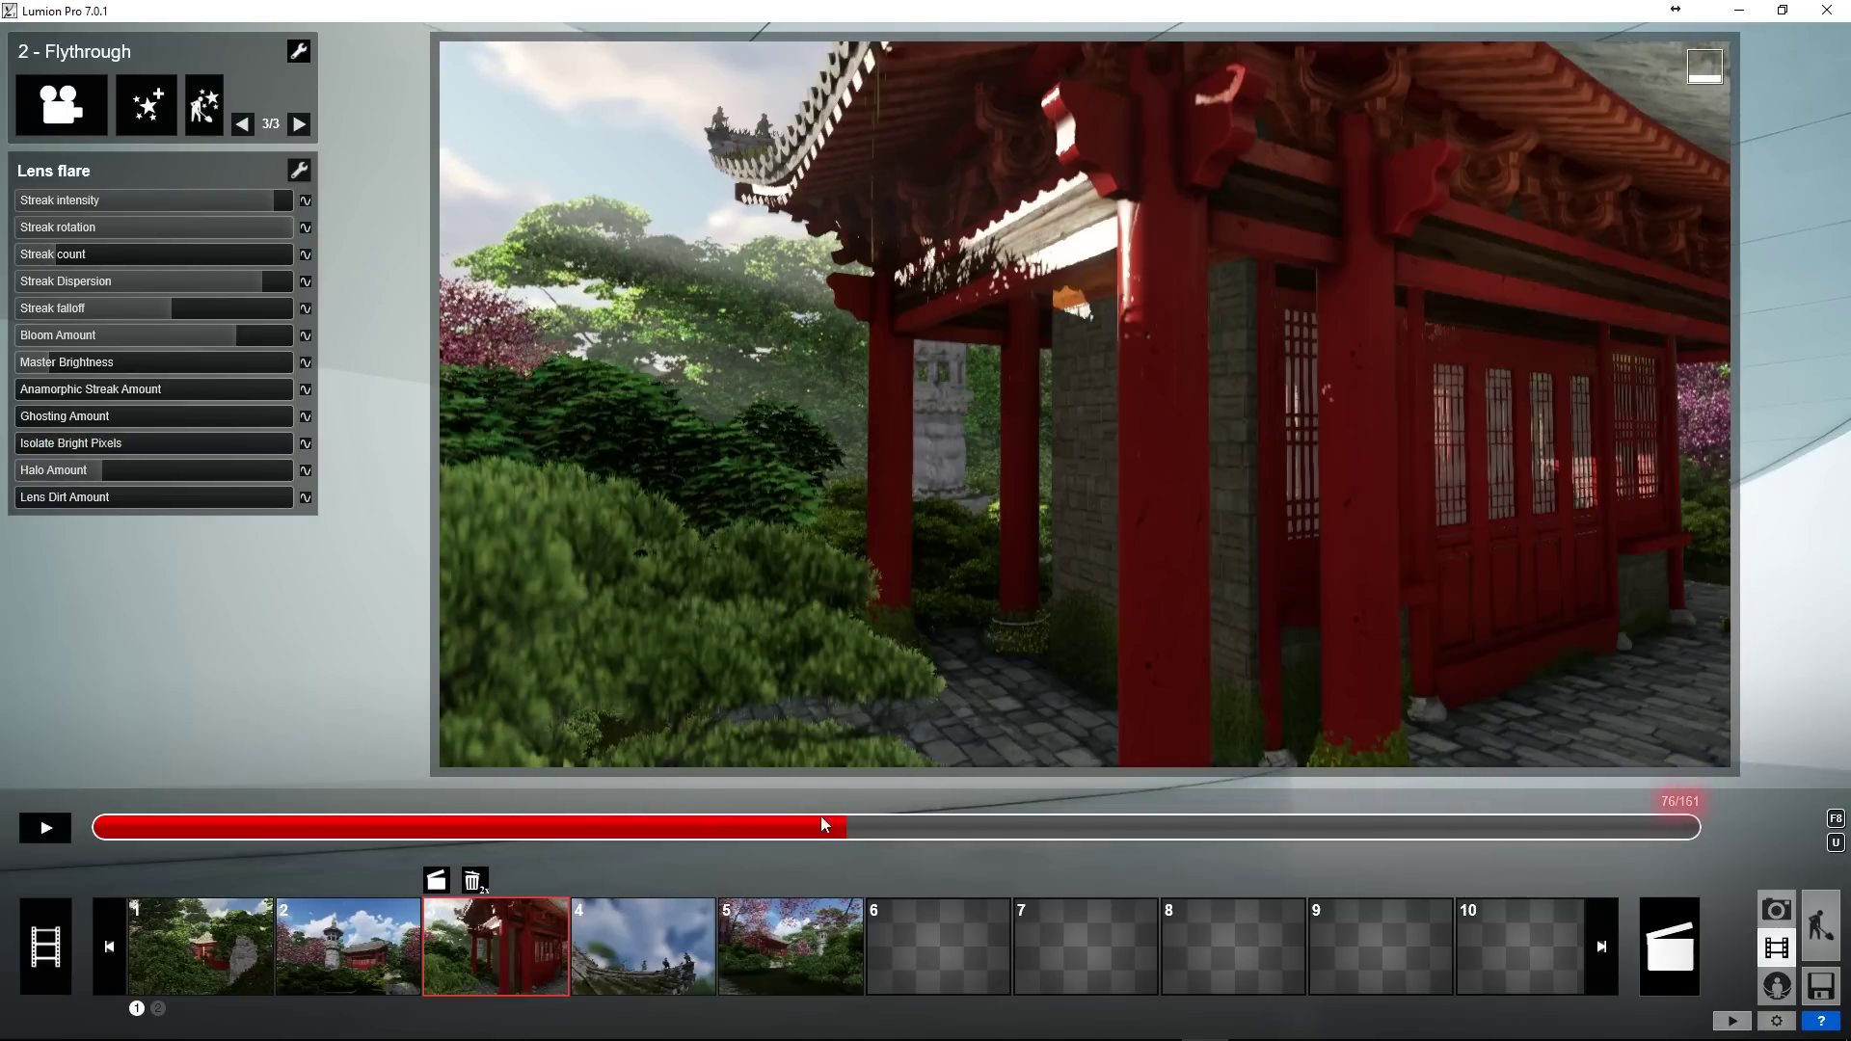
pyautogui.click(42, 948)
# - Set the export frame range to 360–400 and start the image export
pyautogui.moveTo(943, 830); pyautogui.dragTo(815, 829)
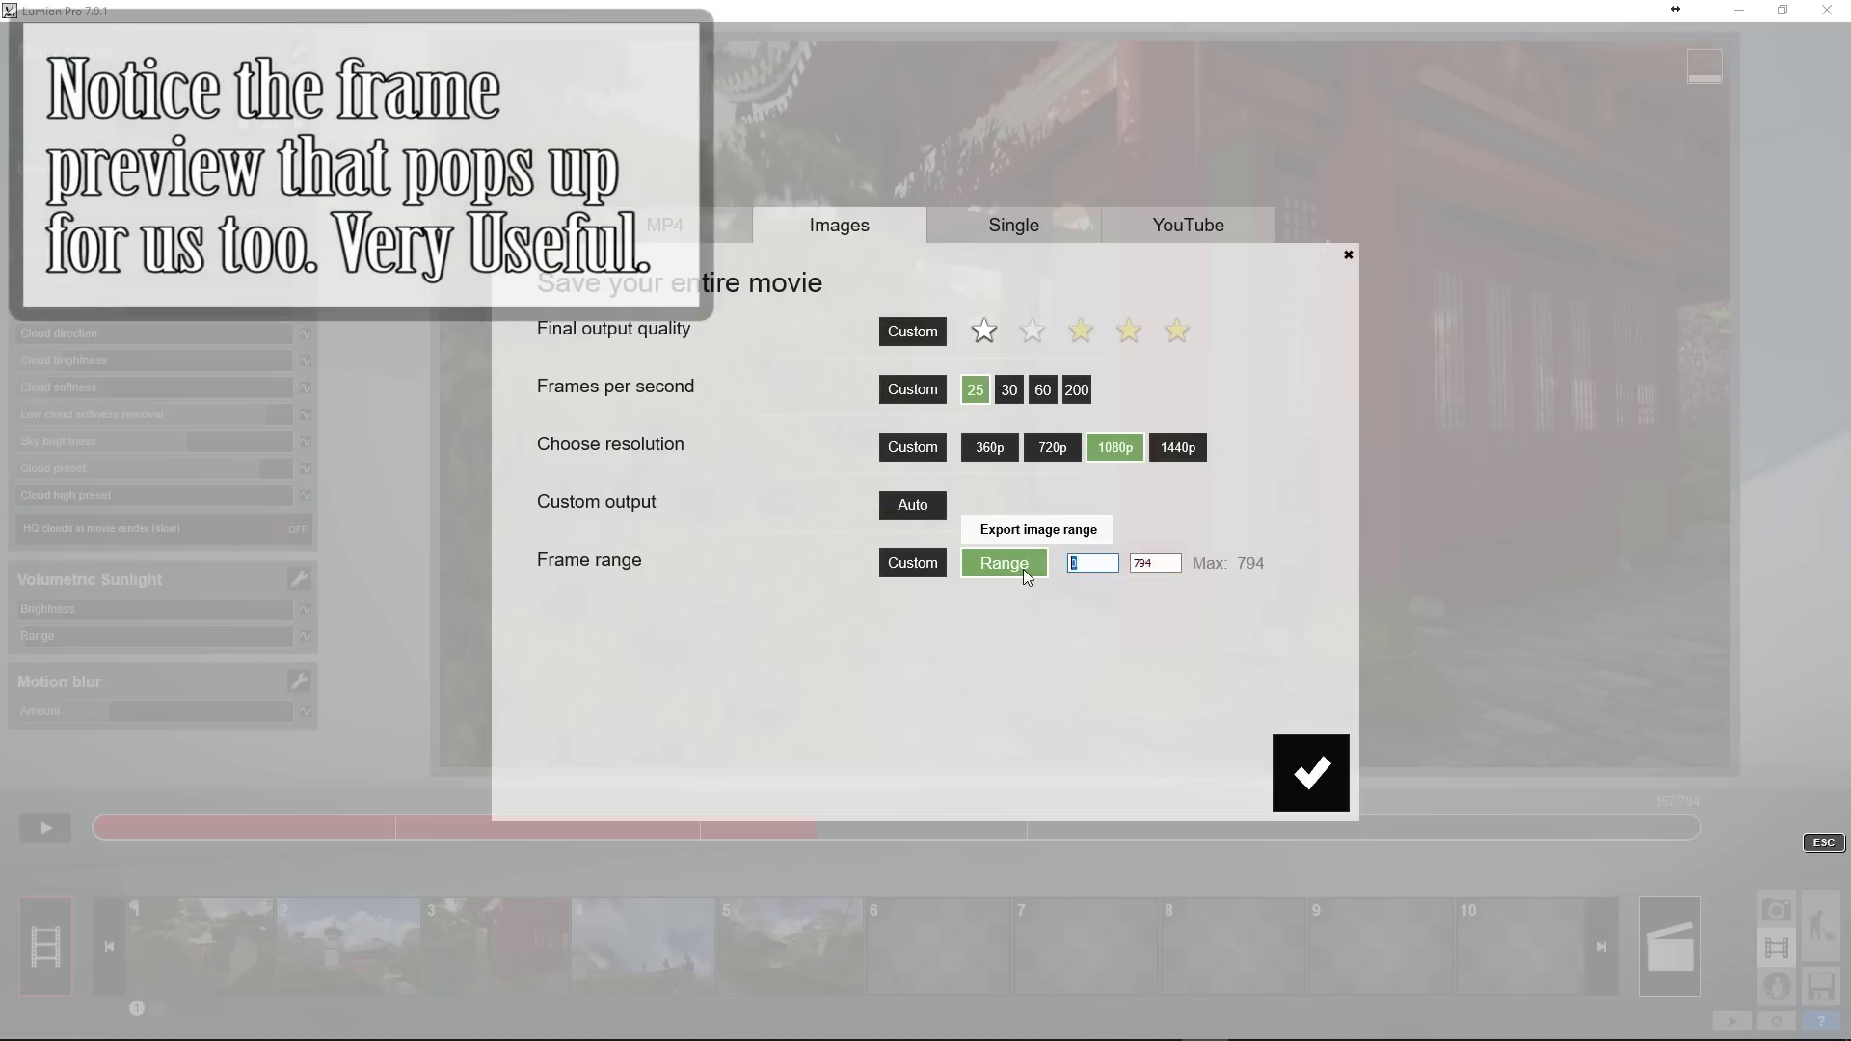
pyautogui.press('BackSpace')
pyautogui.press('BackSpace')
pyautogui.press('BackSpace')
pyautogui.write('400')
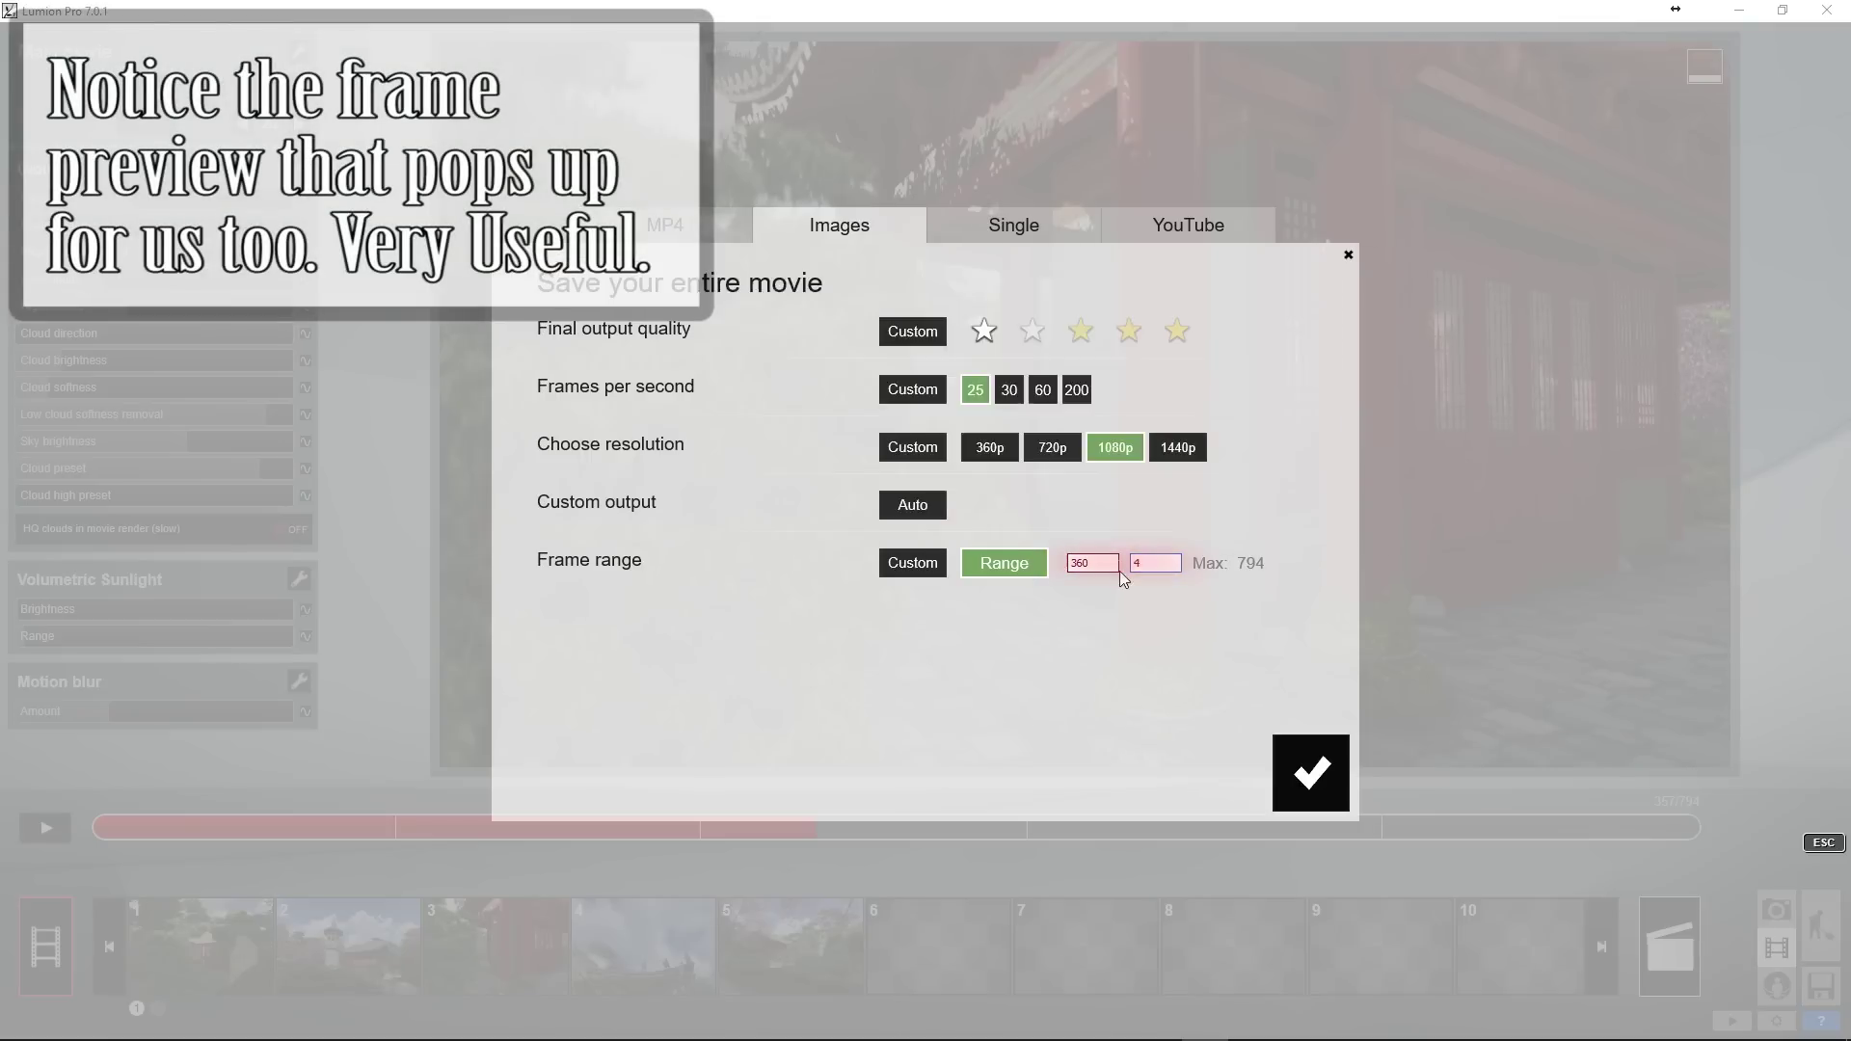
pyautogui.click(1306, 776)
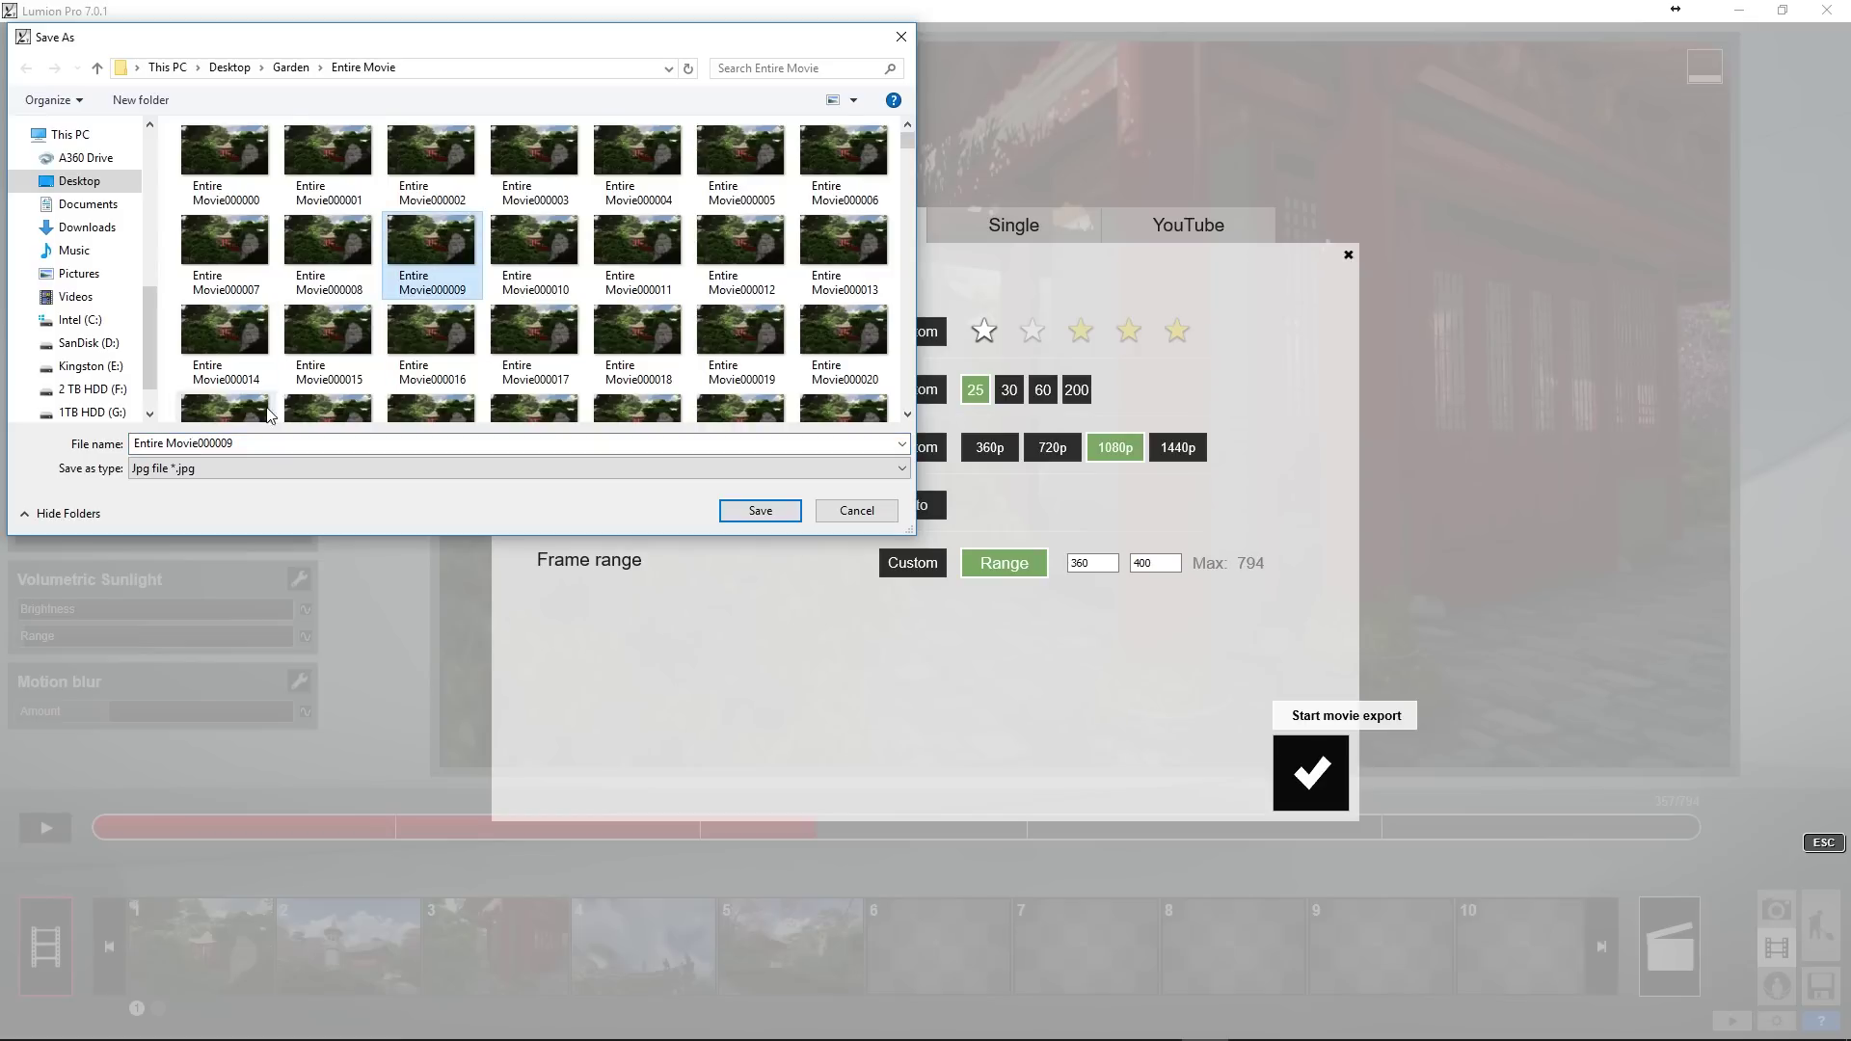
# - Keep JPG, trim the file name to 'Entire Movie', and save into the Entire Movie folder
pyautogui.click(202, 468)
pyautogui.press('BackSpace')
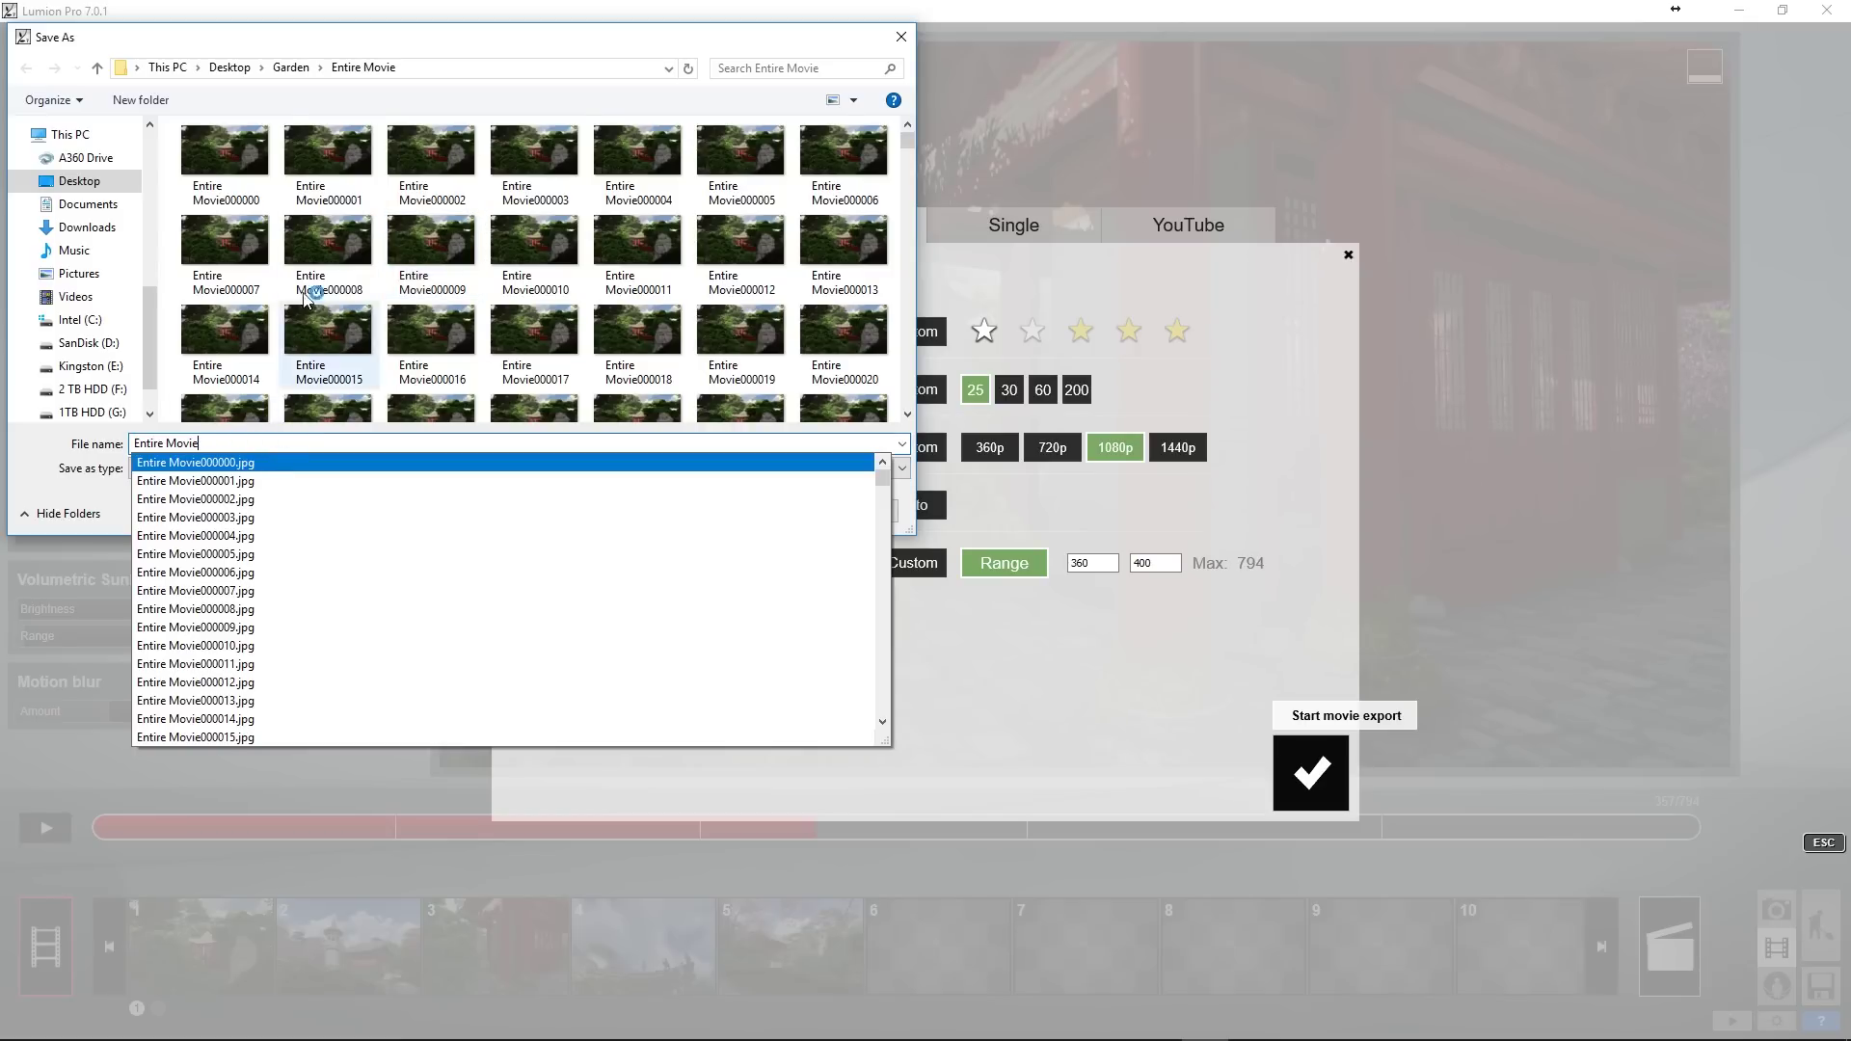
pyautogui.click(427, 46)
pyautogui.click(775, 512)
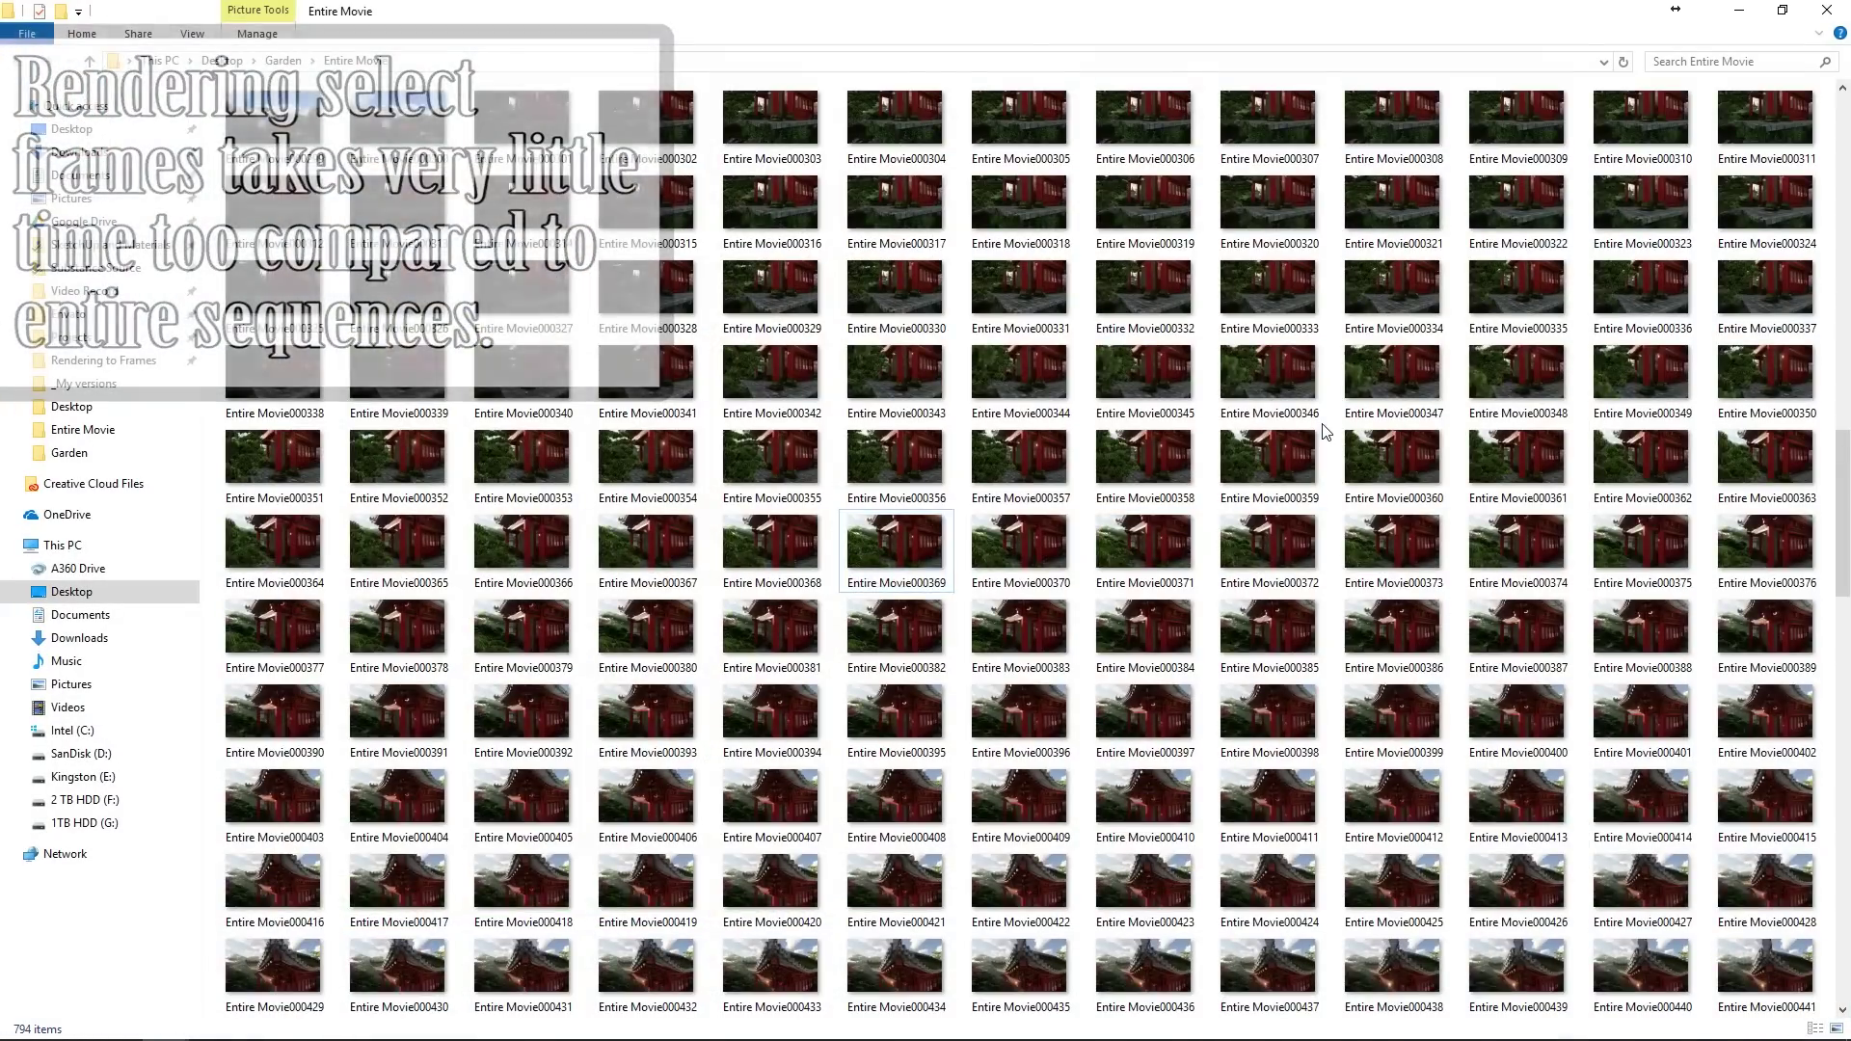
# - Select the 53 frames from Entire Movie000358 to Entire Movie000410 with a shift-selection
pyautogui.scroll(-10, 1323, 431)
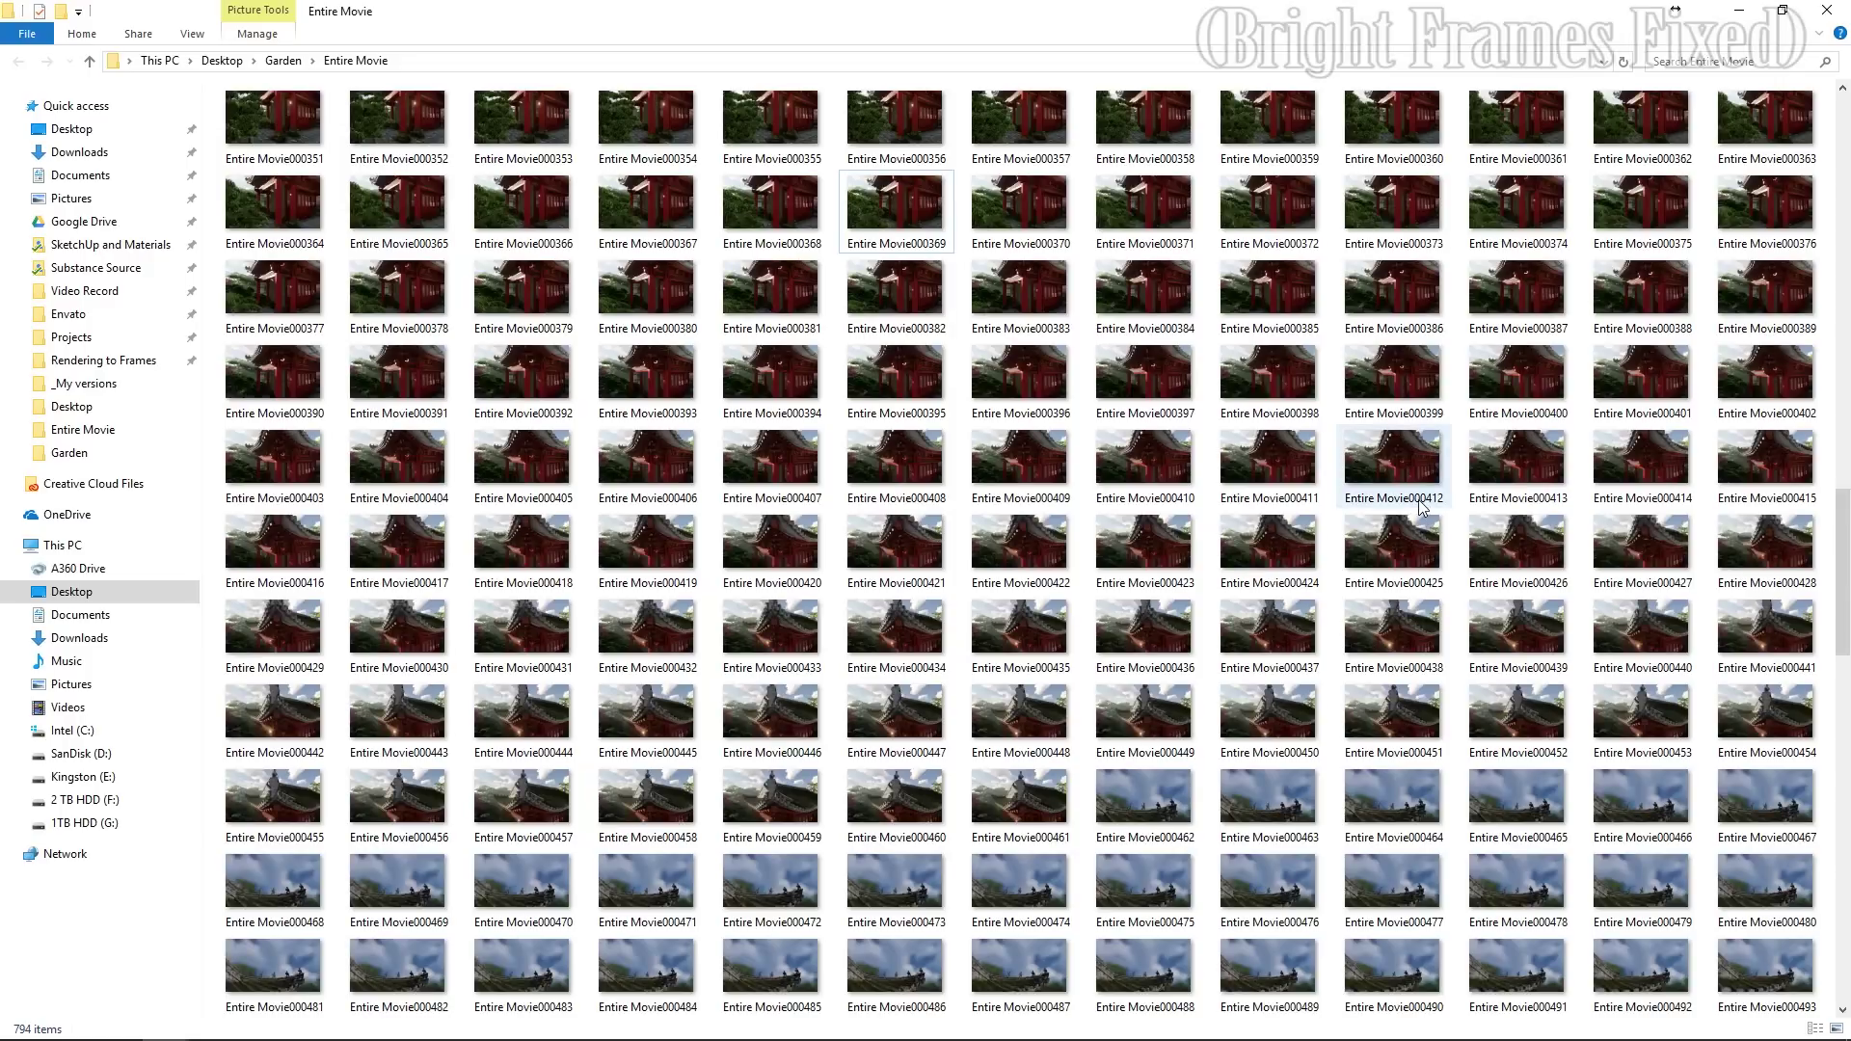
pyautogui.scroll(3, 1418, 504)
pyautogui.click(1187, 400)
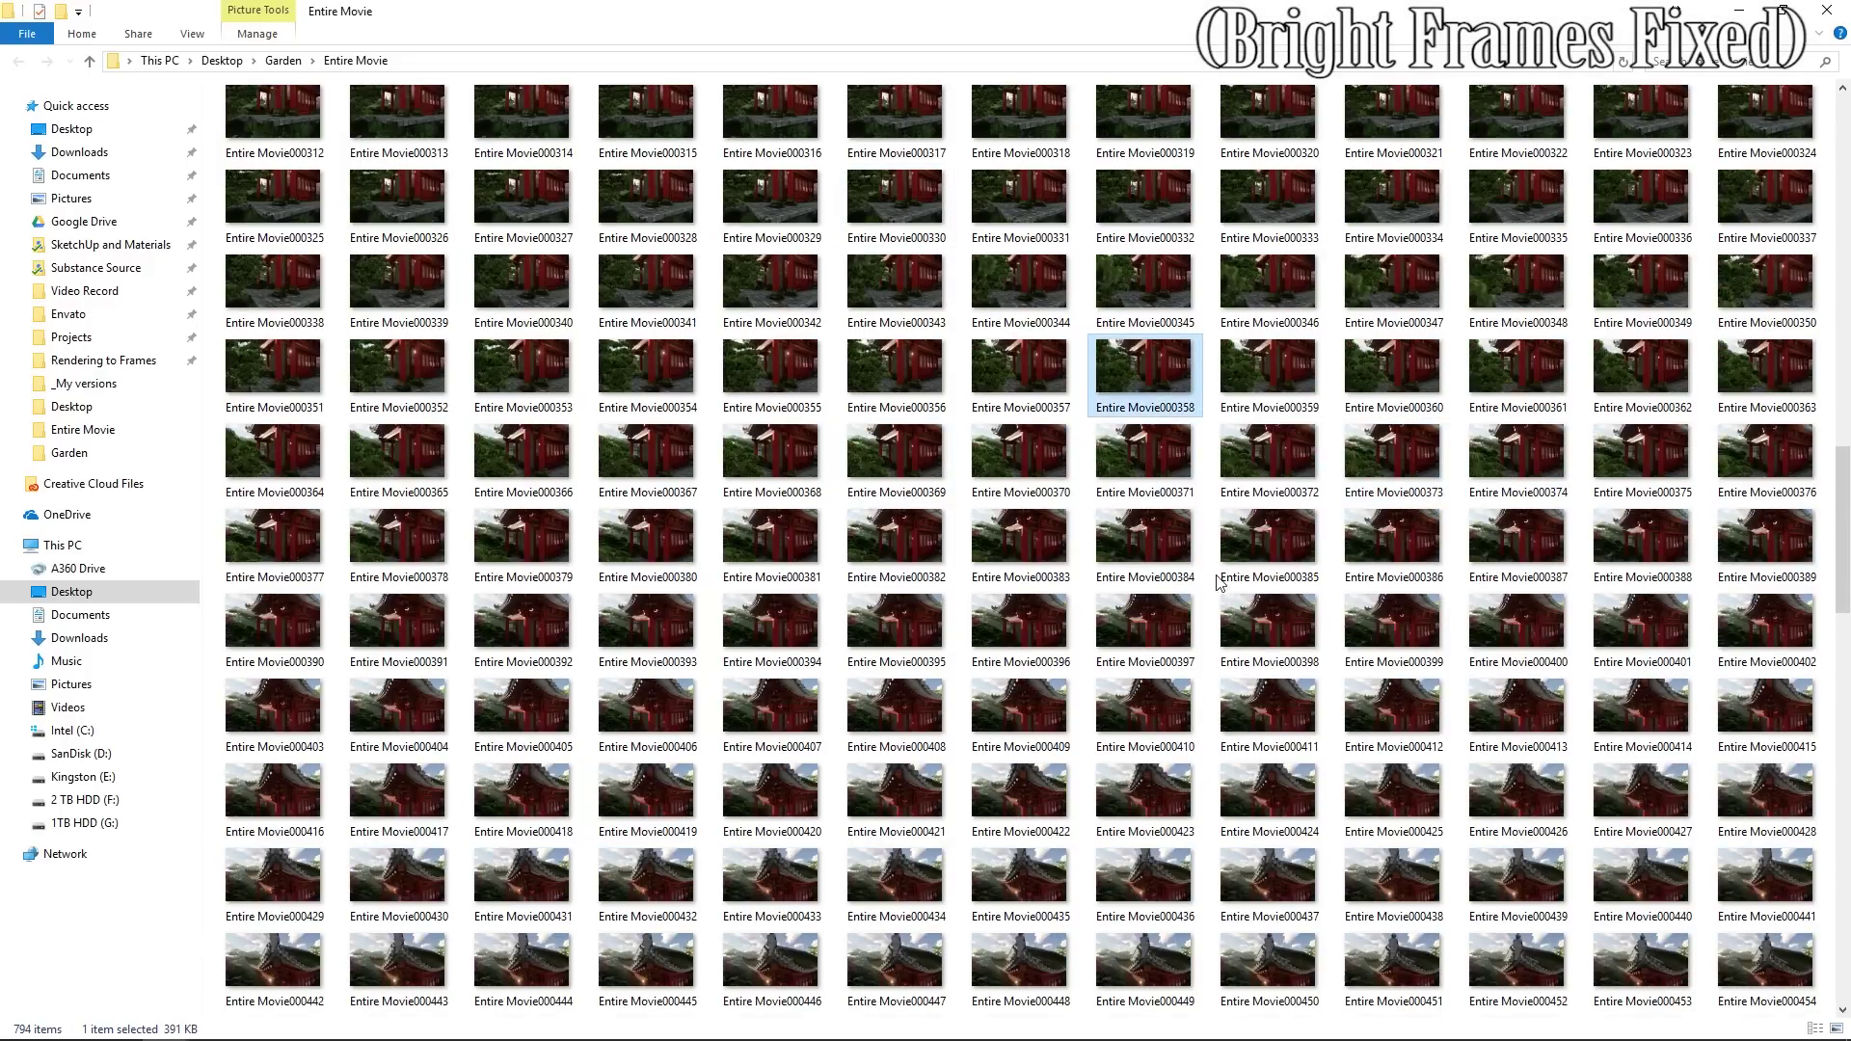
pyautogui.keyDown('shift'); pyautogui.click(1163, 750); pyautogui.keyUp('shift')
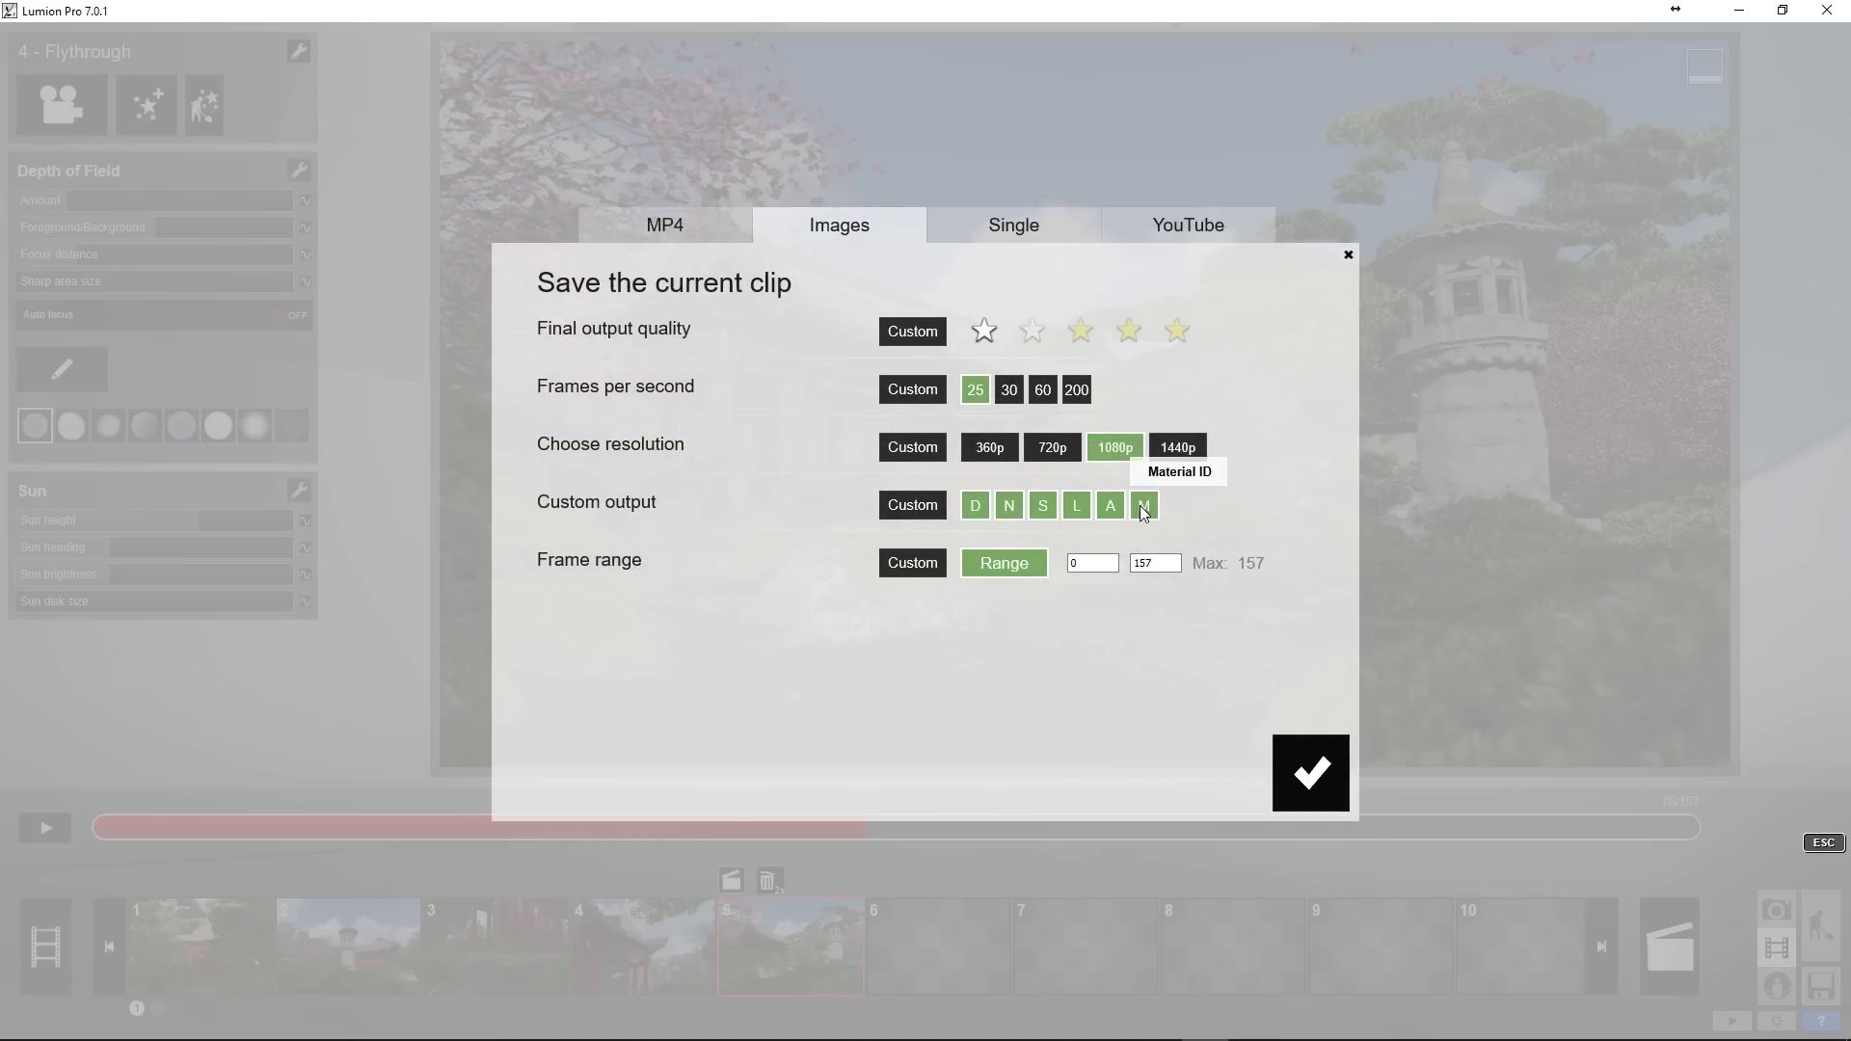
# - Save the all-passes JPG export as 'Clip' inside a new 'Clip 5 All Passes' folder
pyautogui.click(1319, 773)
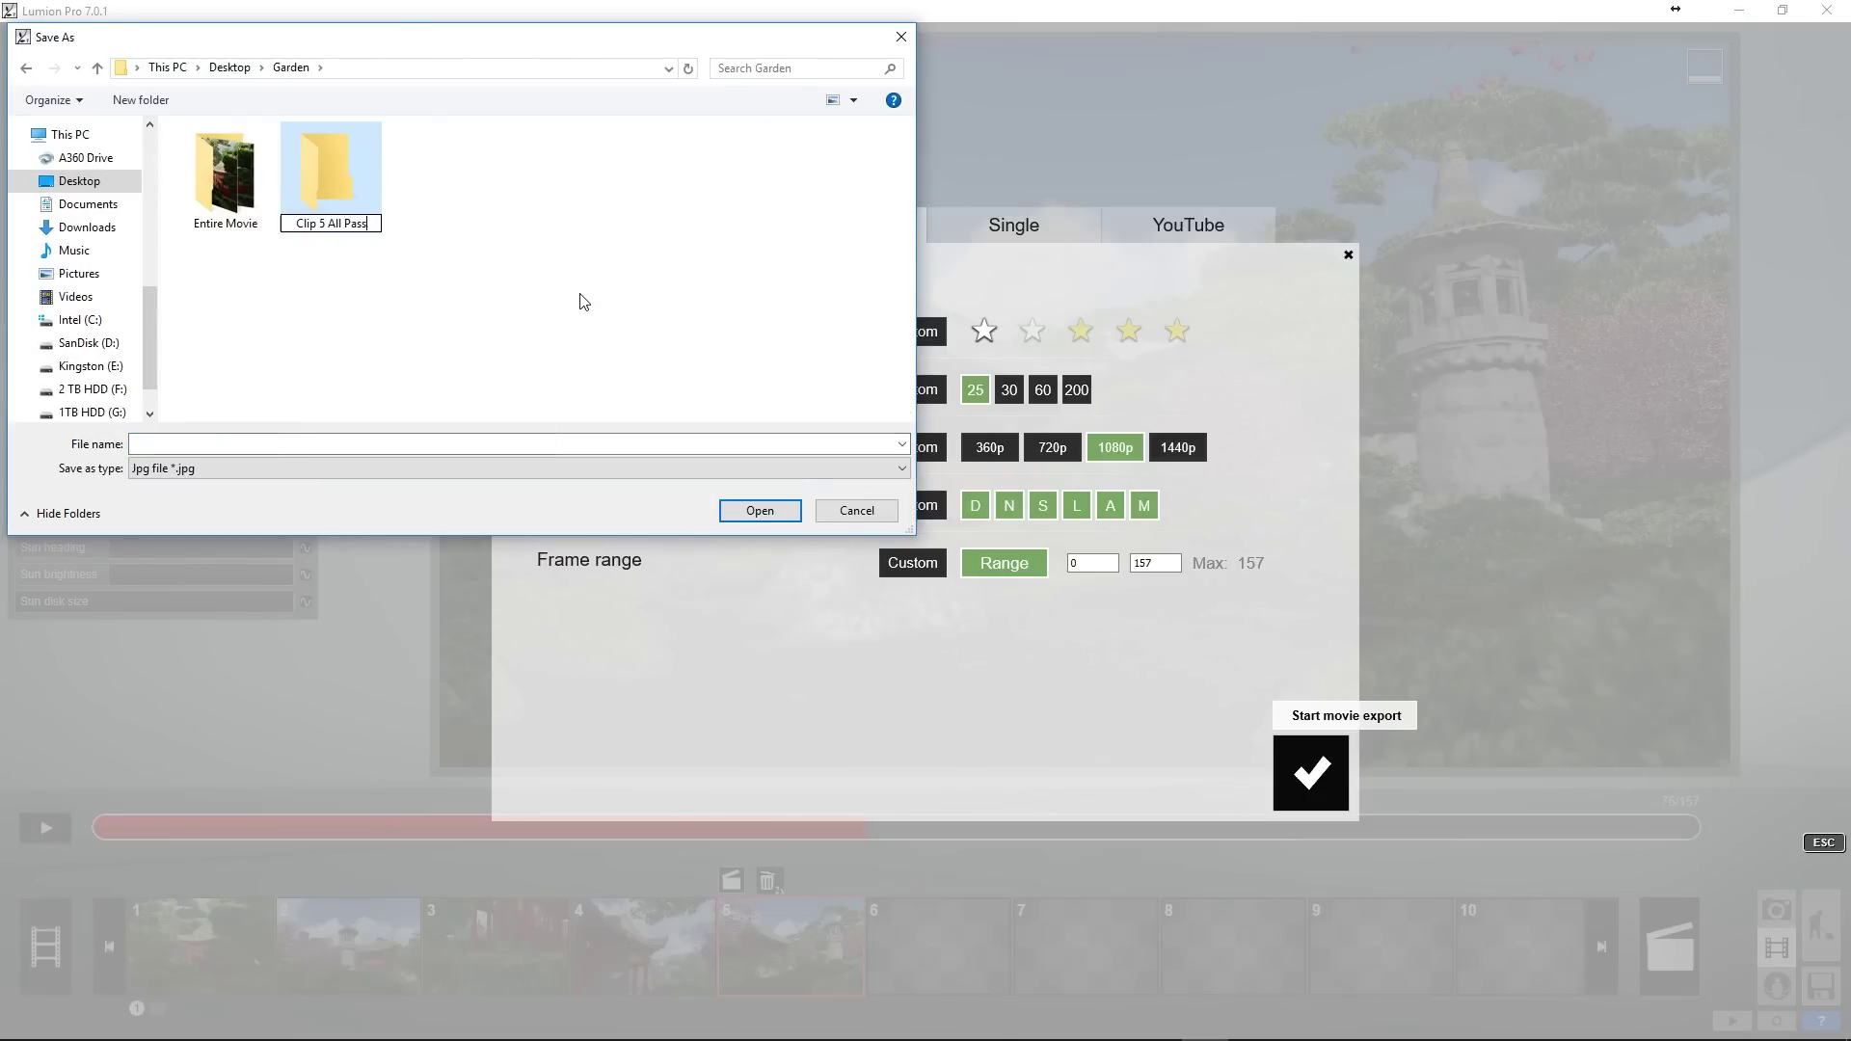
pyautogui.write('es')
pyautogui.press('Return')
pyautogui.press('Return')
pyautogui.write('Clip')
pyautogui.press('Return')
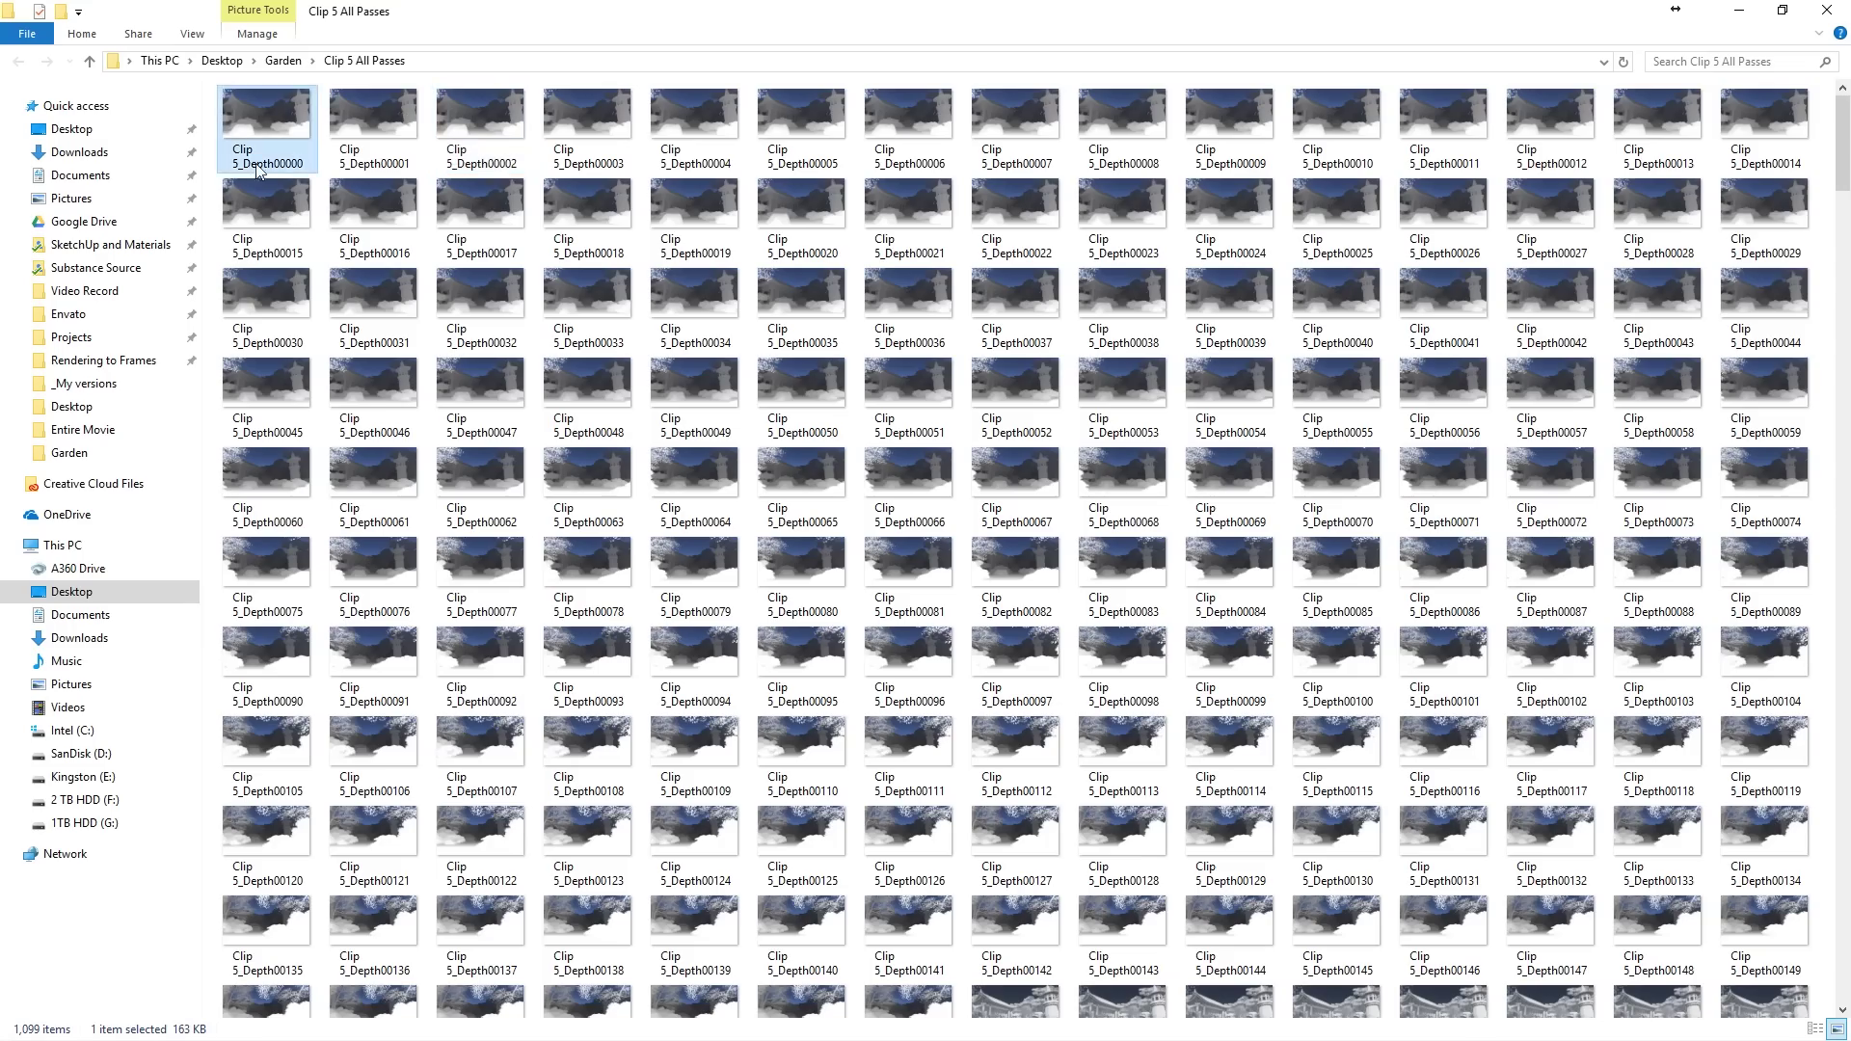
# - Scroll through the 1,099 rendered pass frames in the Clip 5 All Passes folder
pyautogui.scroll(-10, 630, 414)
pyautogui.scroll(3, 631, 414)
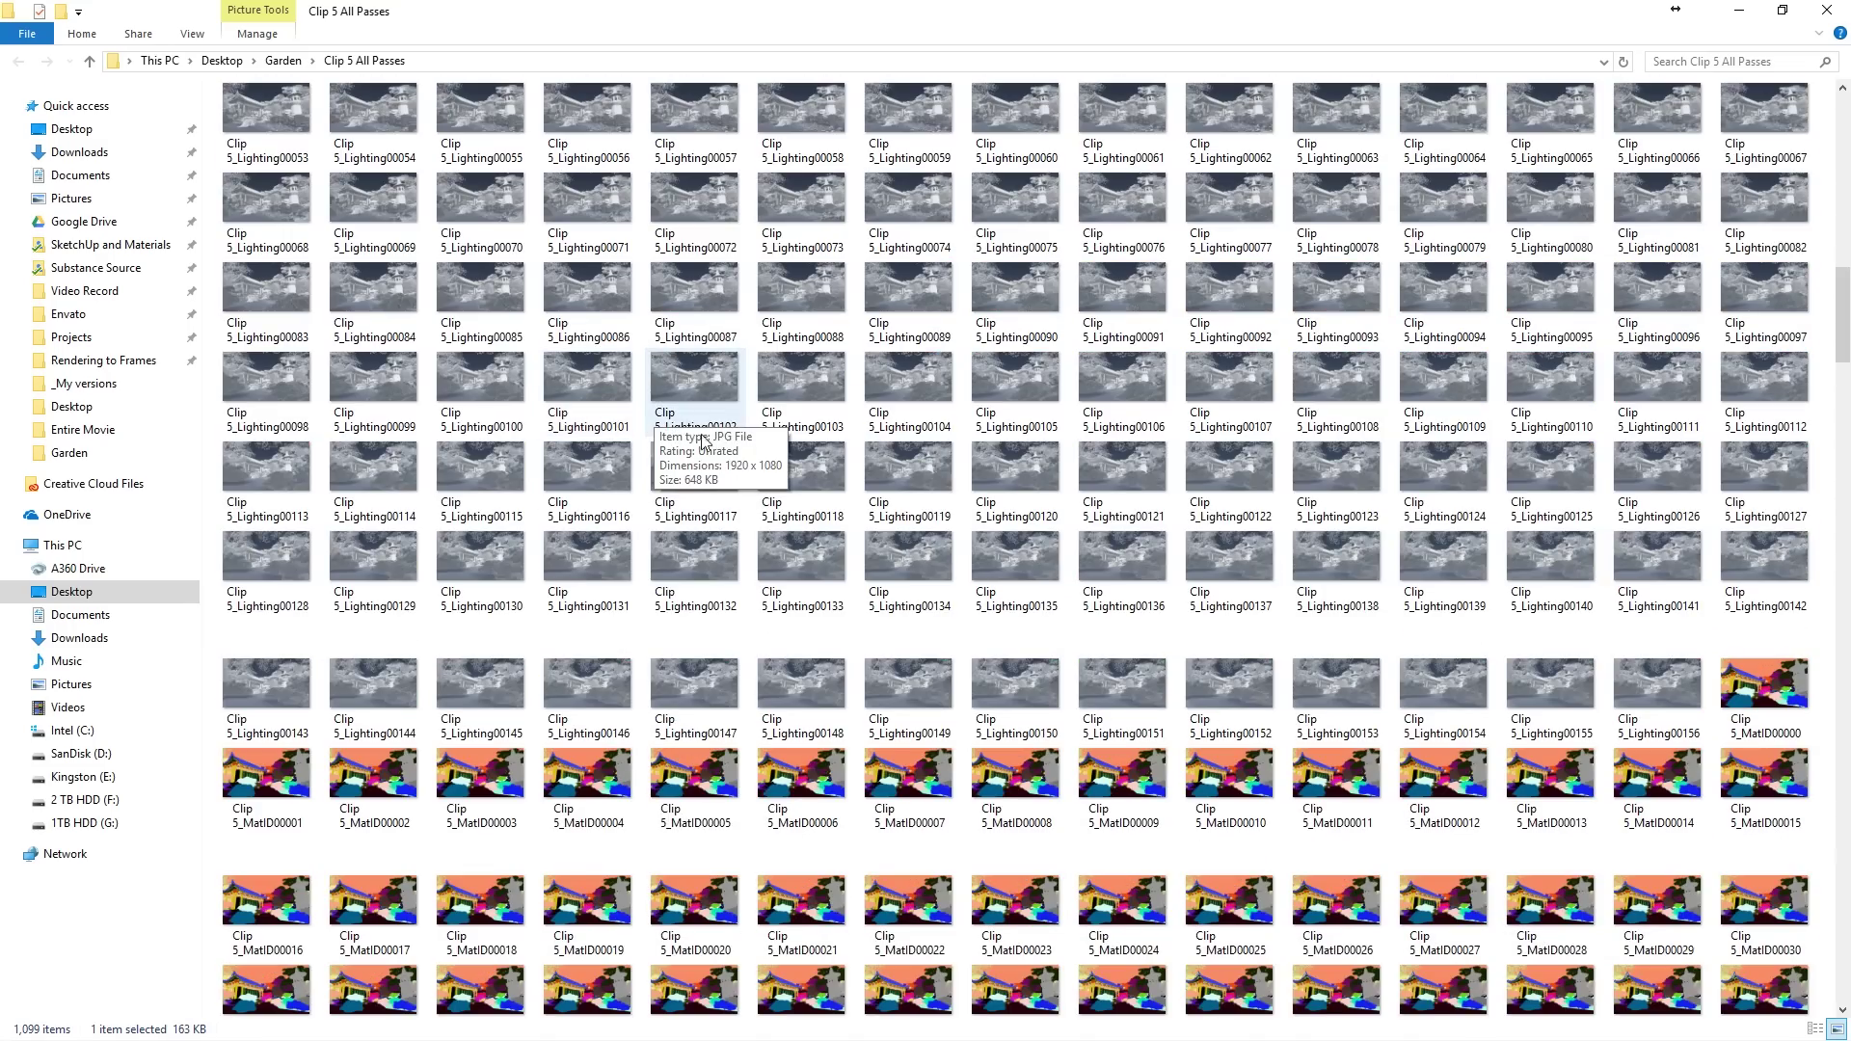
pyautogui.scroll(-10, 701, 425)
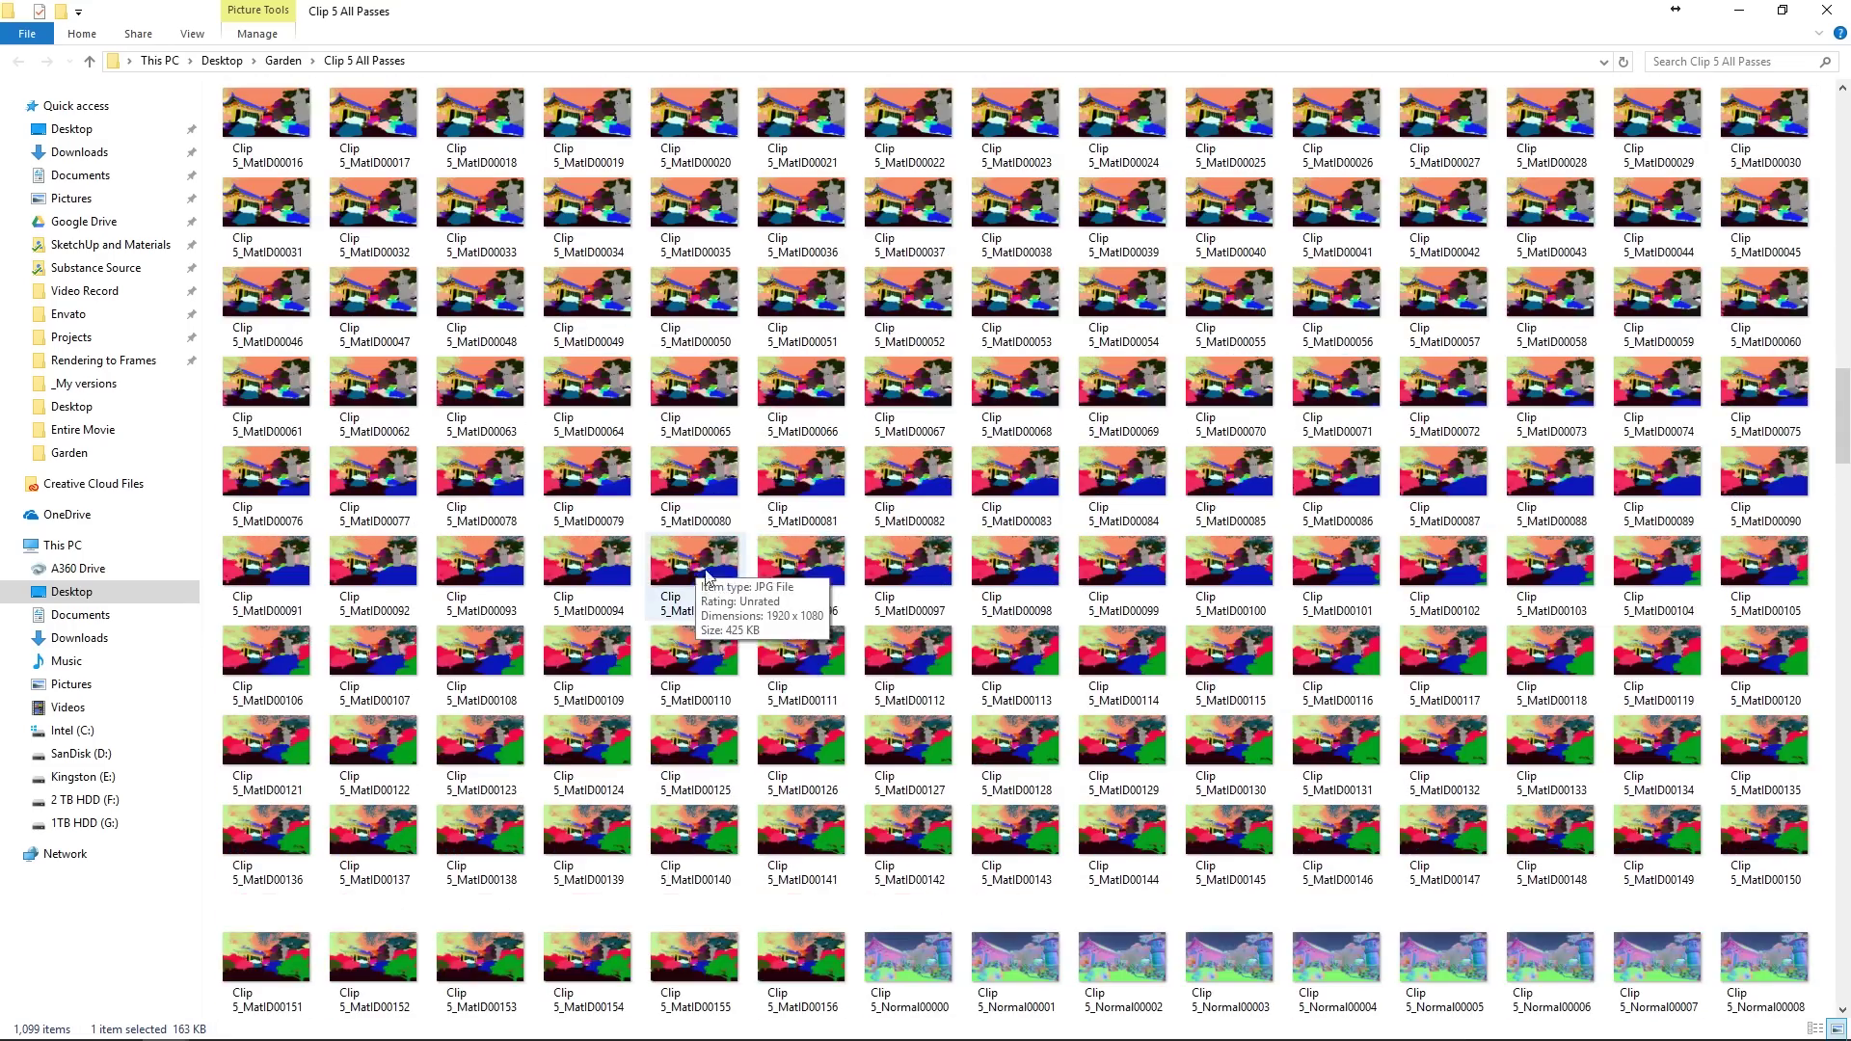
pyautogui.scroll(-15, 932, 429)
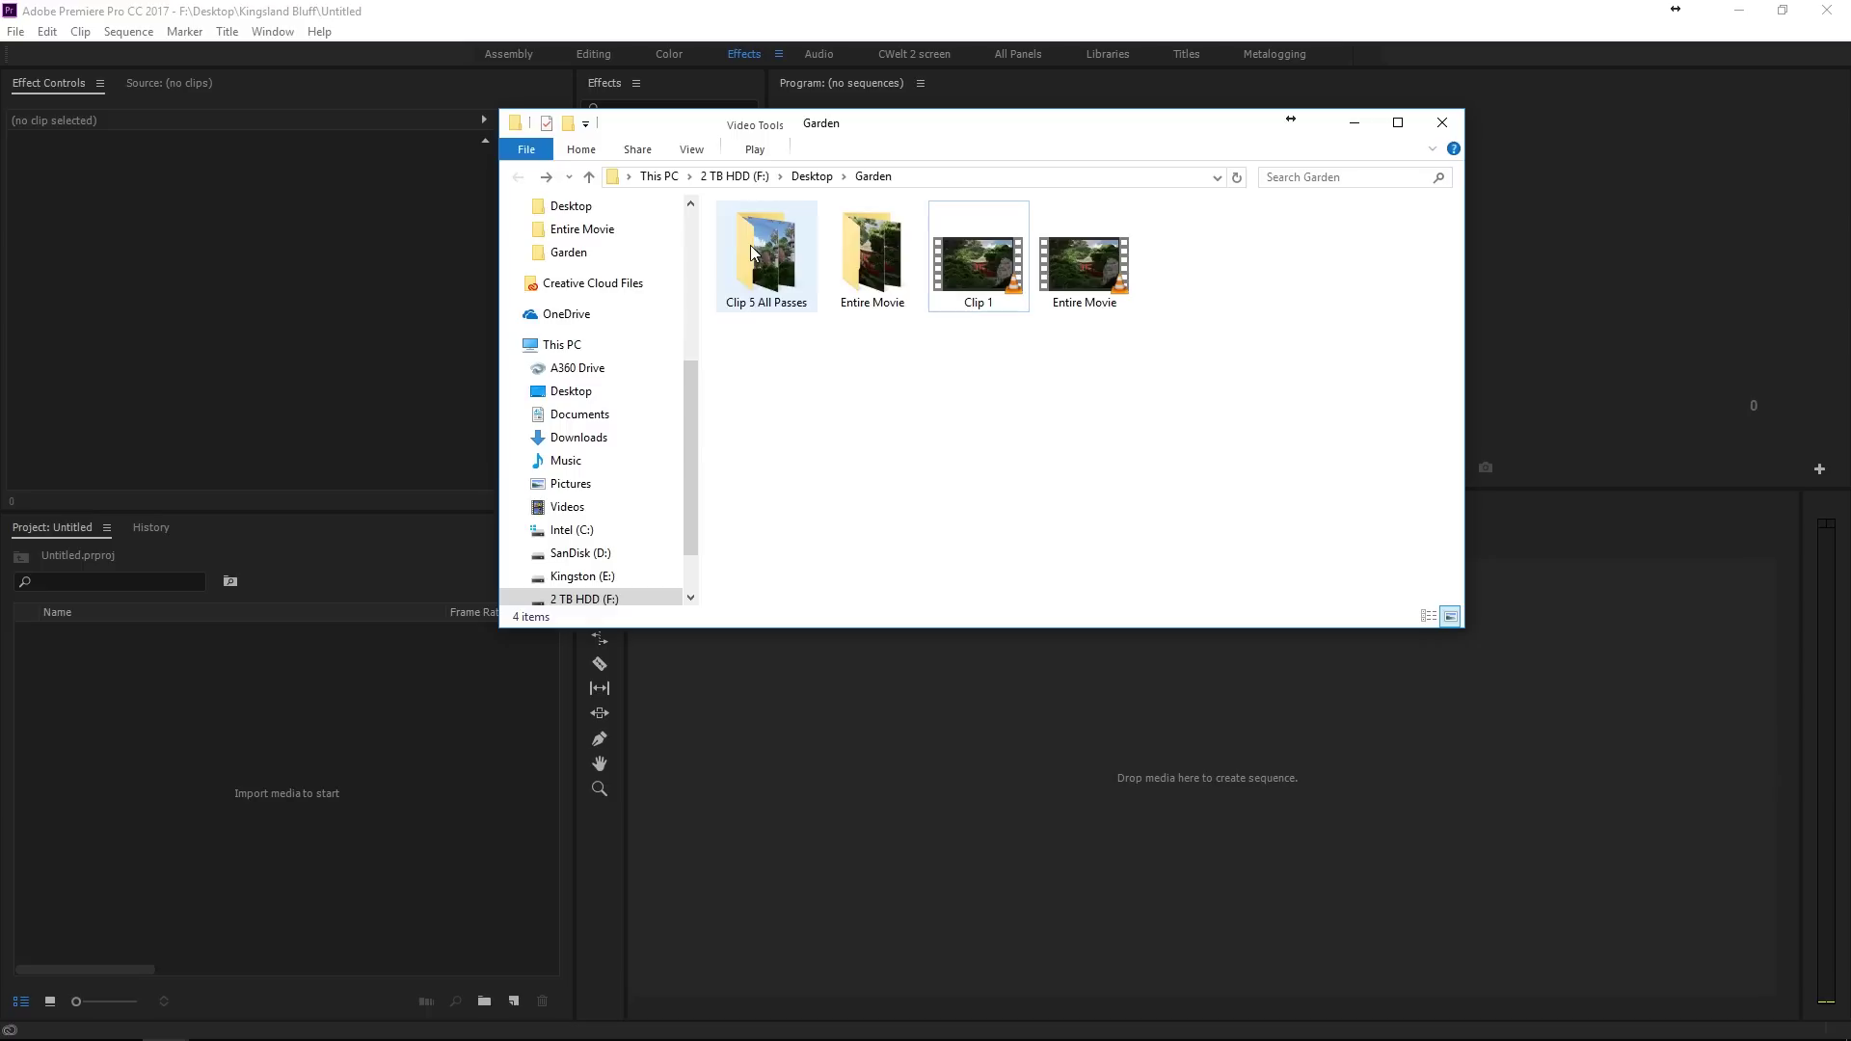
# - Open the Entire Movie frames folder in Garden, then return to the Premiere Pro project
pyautogui.doubleClick(839, 258)
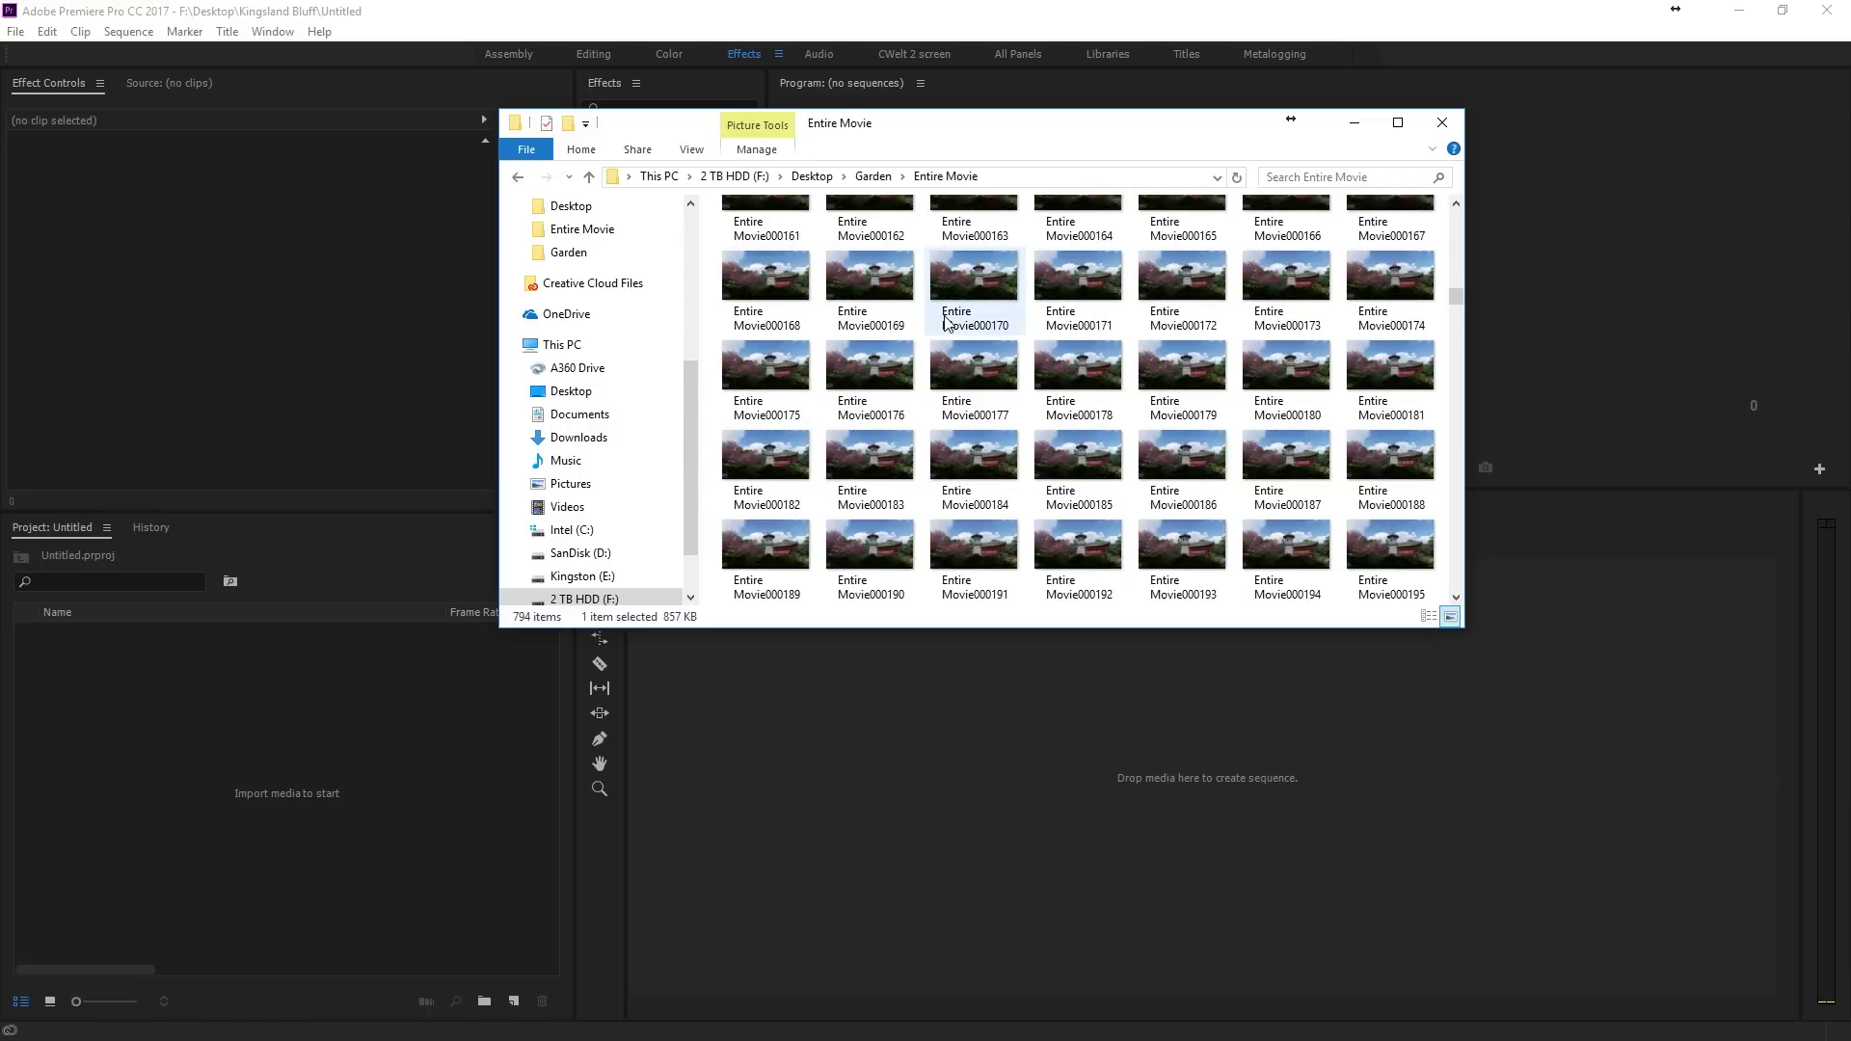
pyautogui.scroll(3, 947, 289)
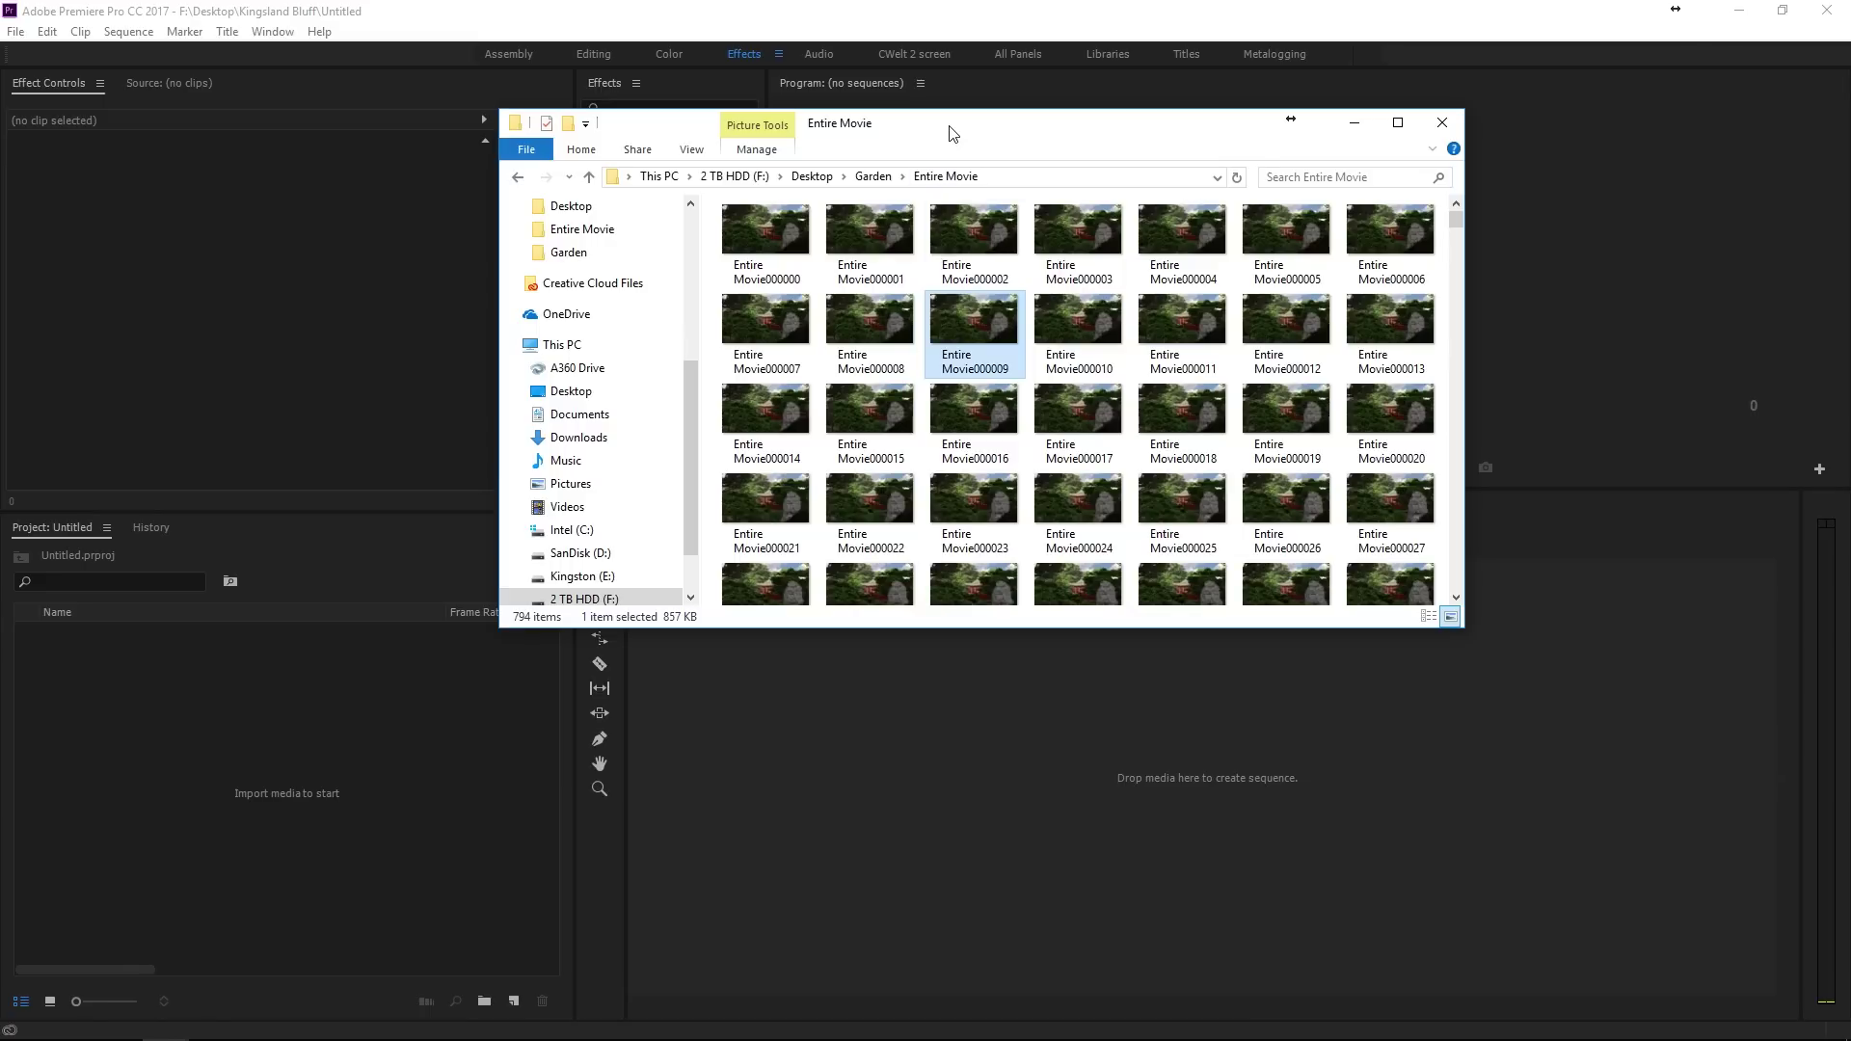
pyautogui.click(441, 650)
# - Import Entire Movie000000 from the Entire Movie folder as an image sequence clip
pyautogui.rightClick(377, 579)
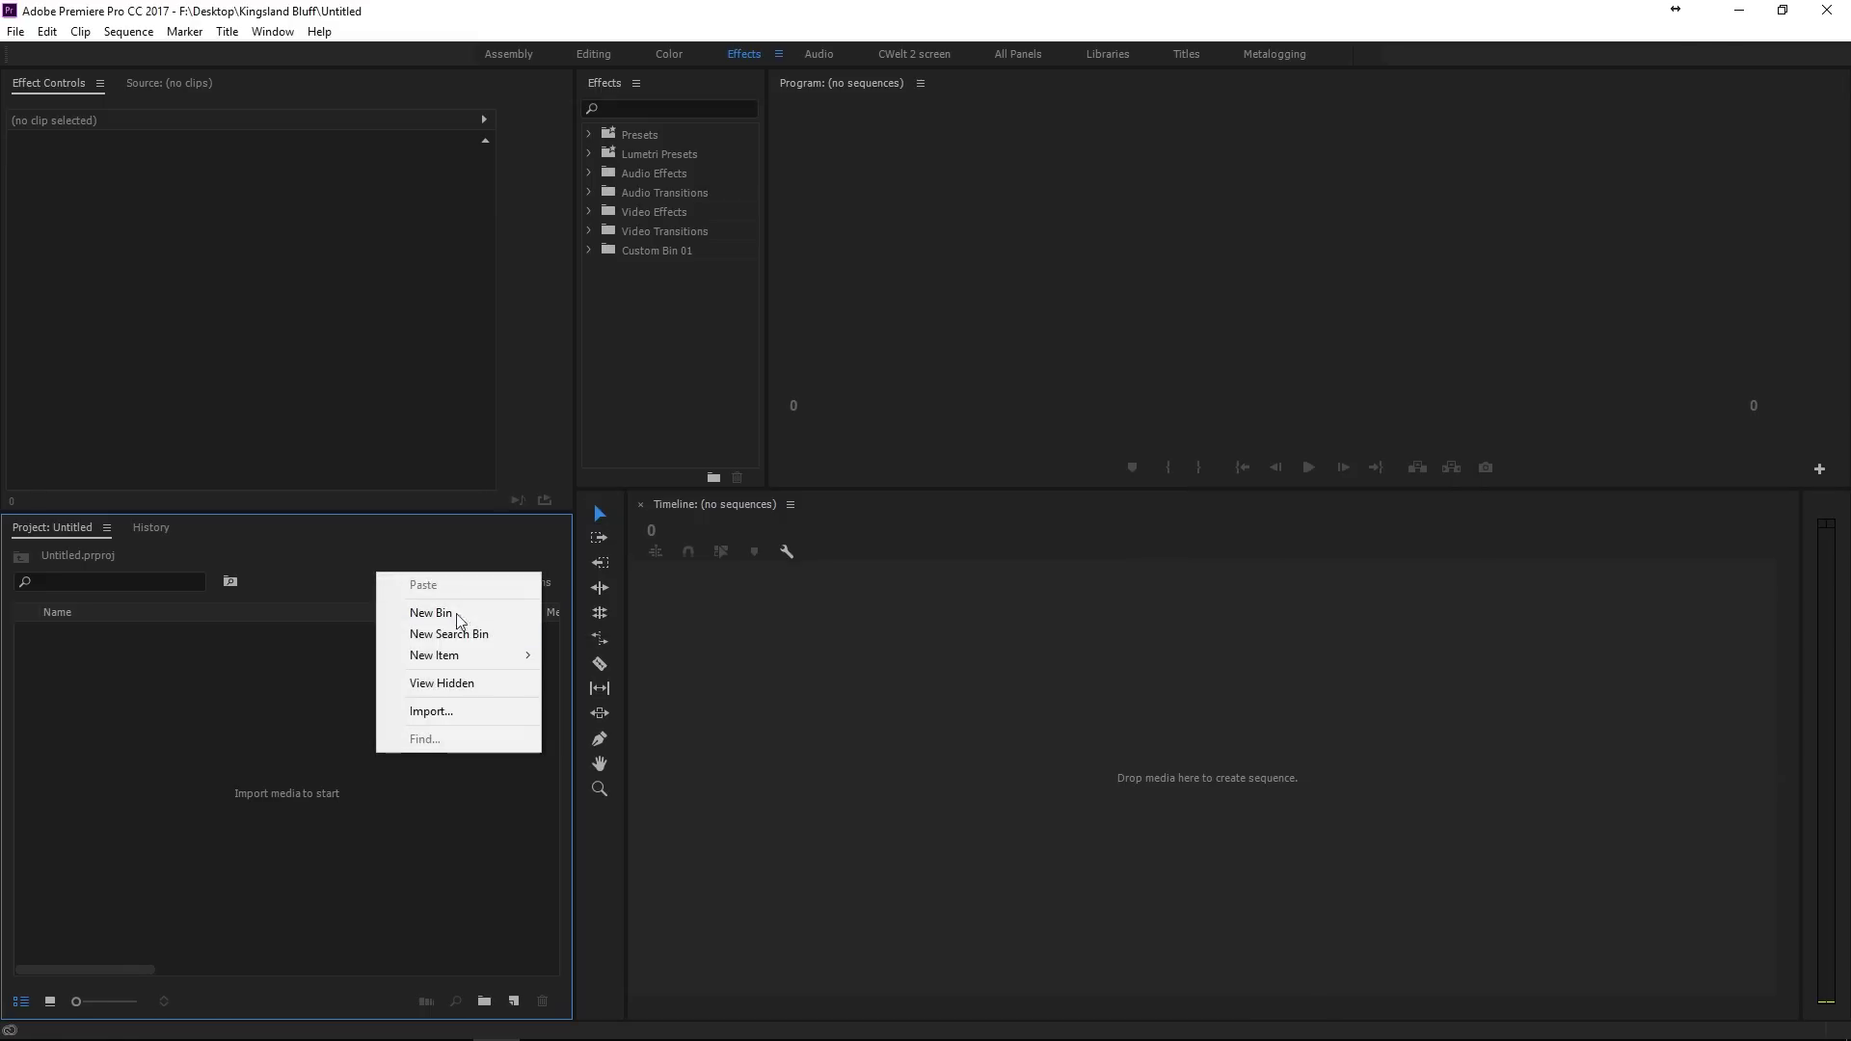
pyautogui.click(430, 711)
pyautogui.doubleClick(433, 193)
pyautogui.click(318, 175)
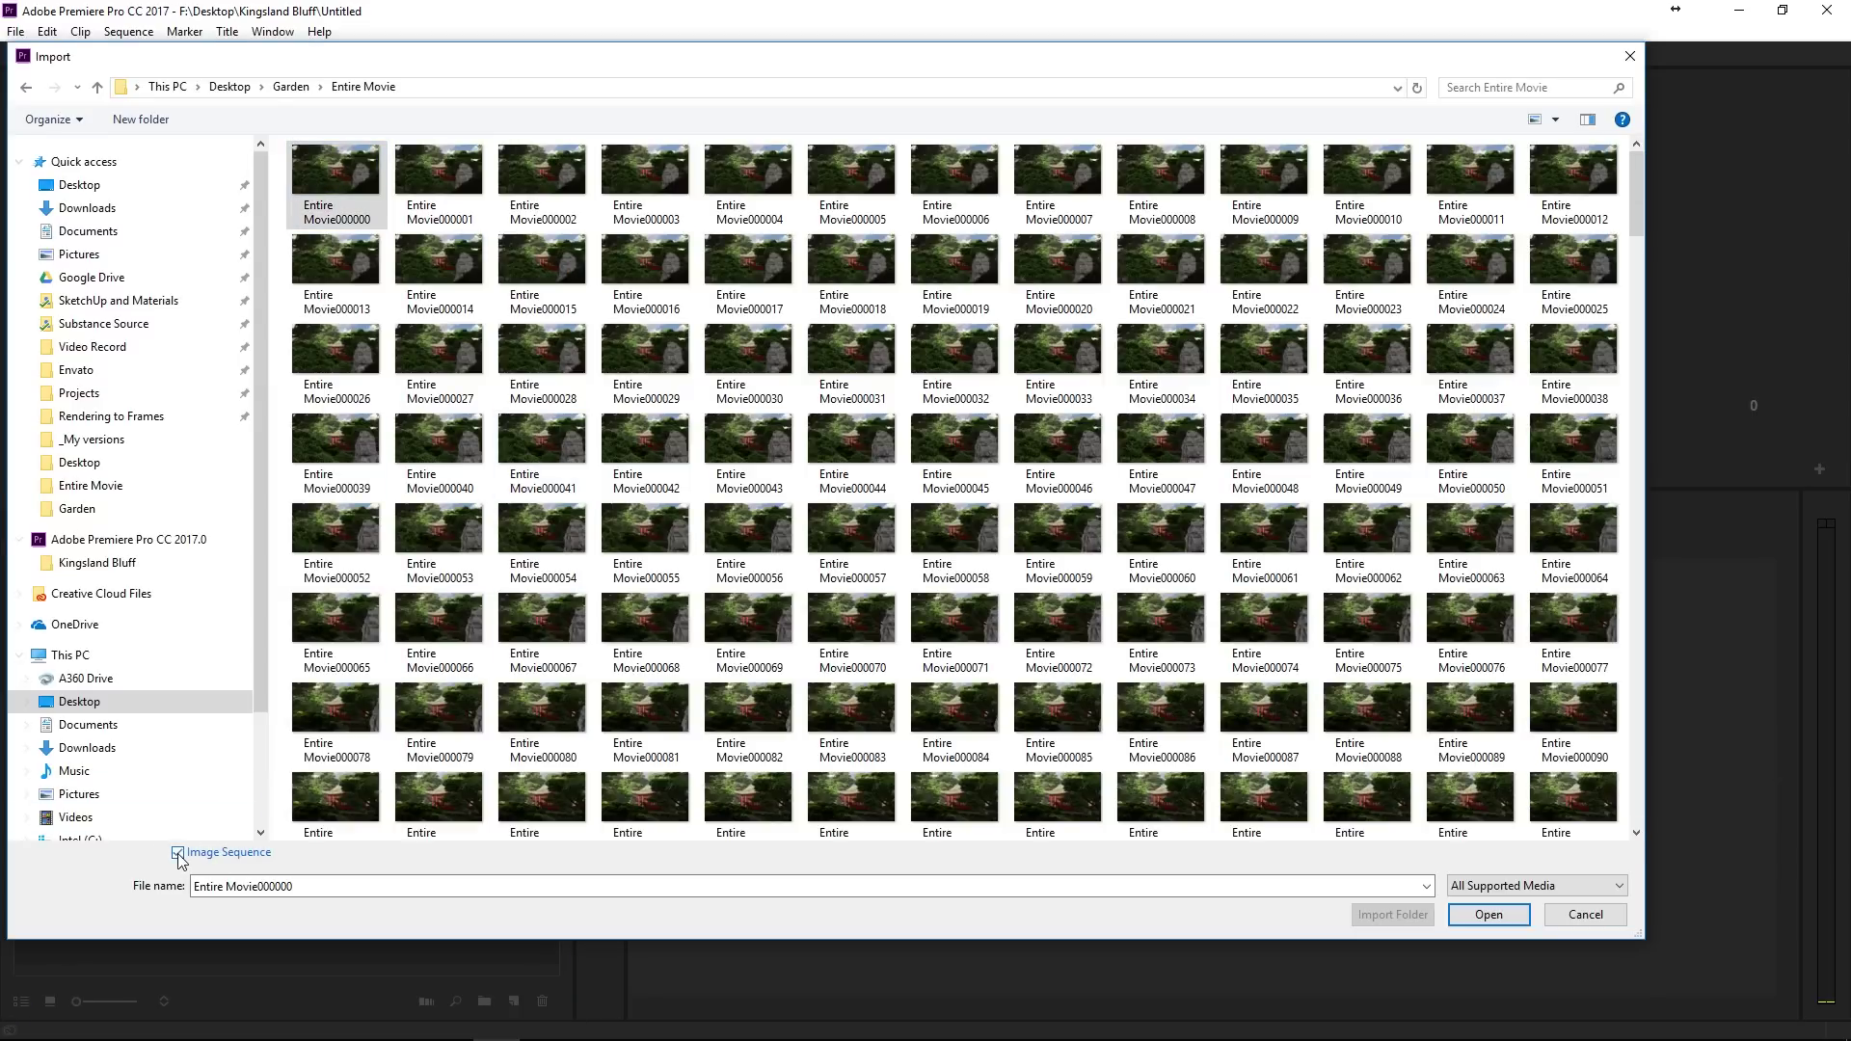
pyautogui.click(1503, 915)
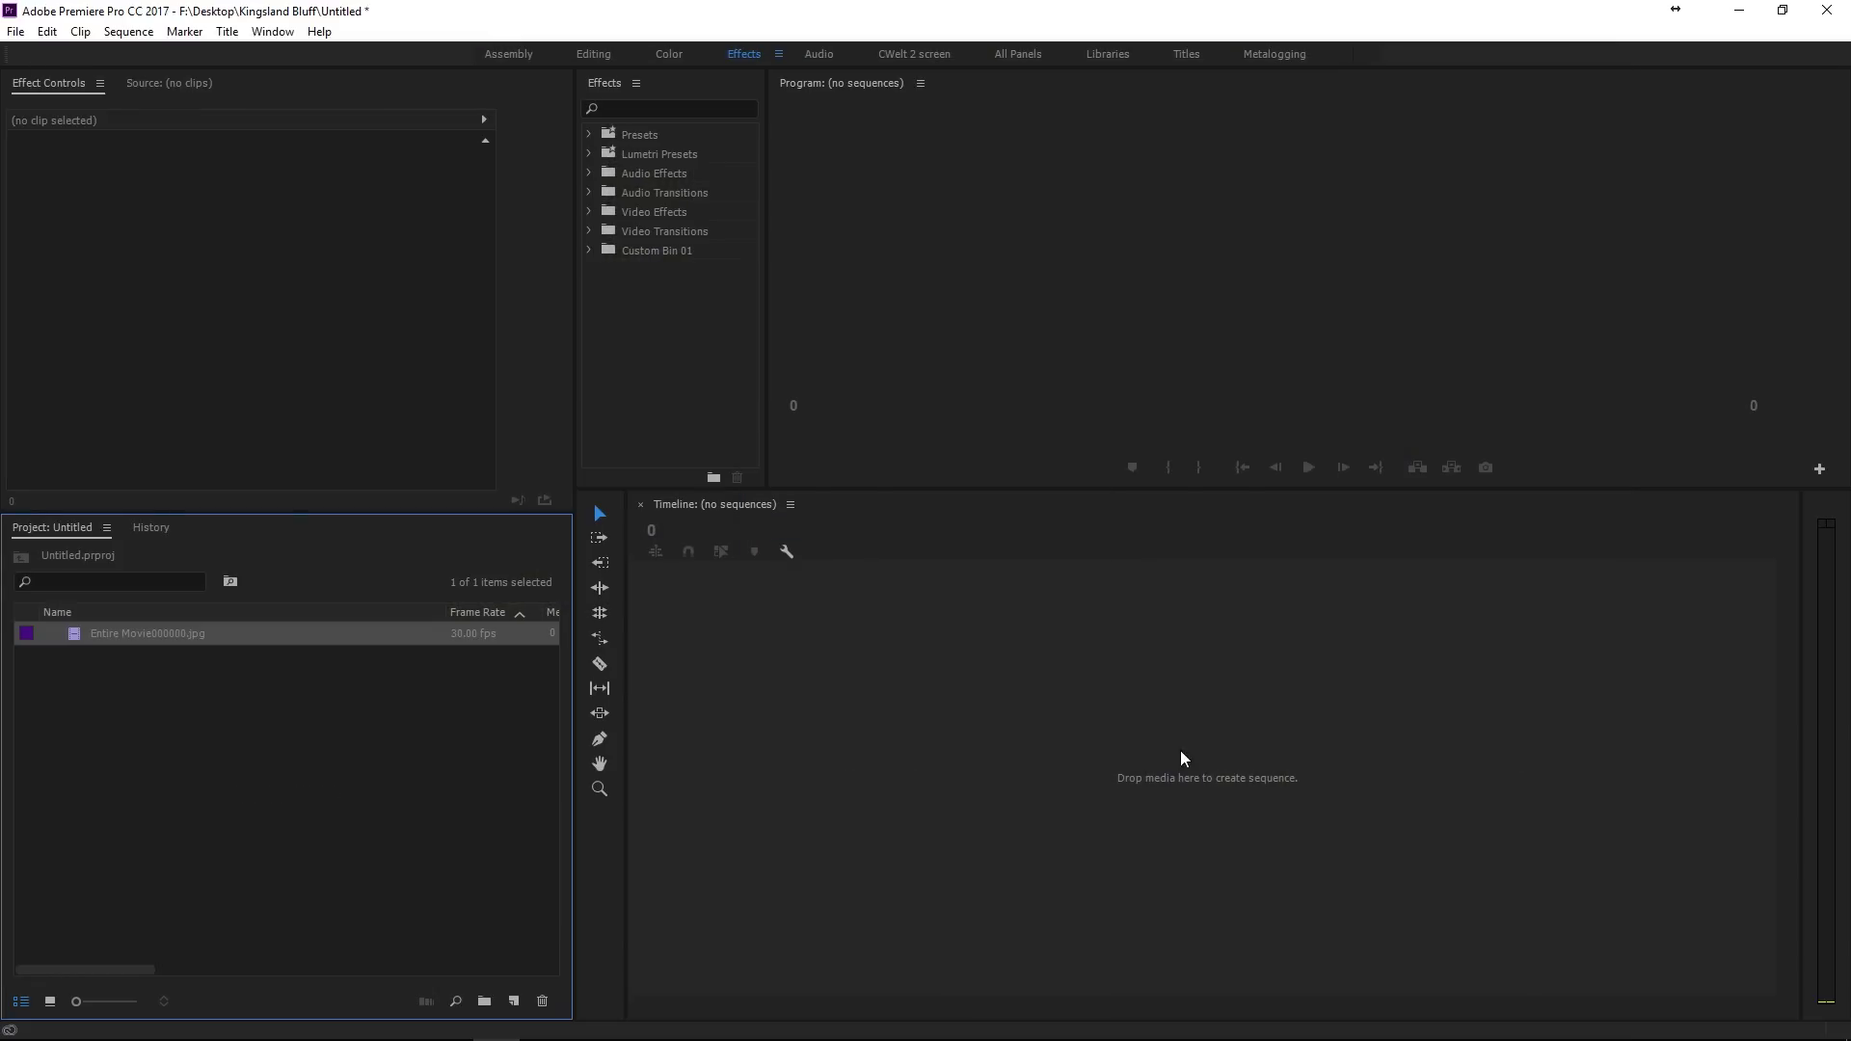
# - Create a sequence from the imported clip, play it, and scrub to around frame 301
pyautogui.moveTo(817, 696); pyautogui.dragTo(852, 734)
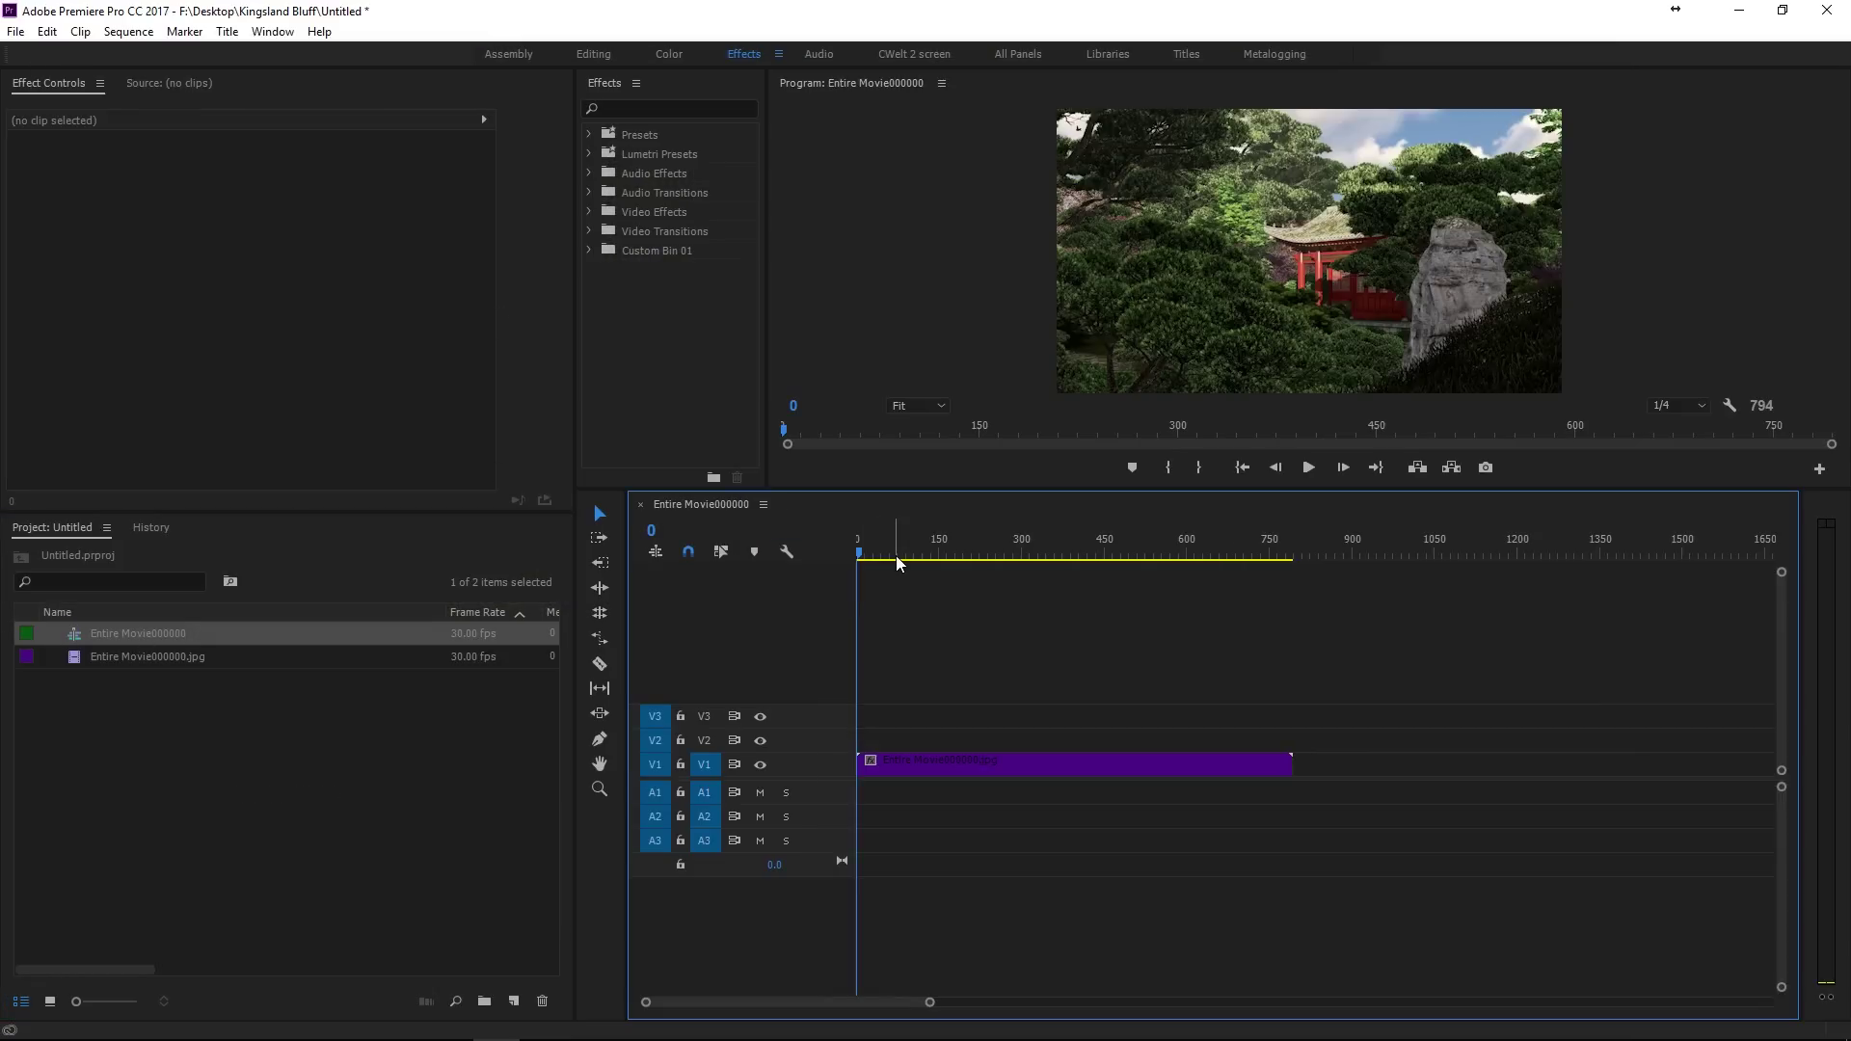
pyautogui.press('space')
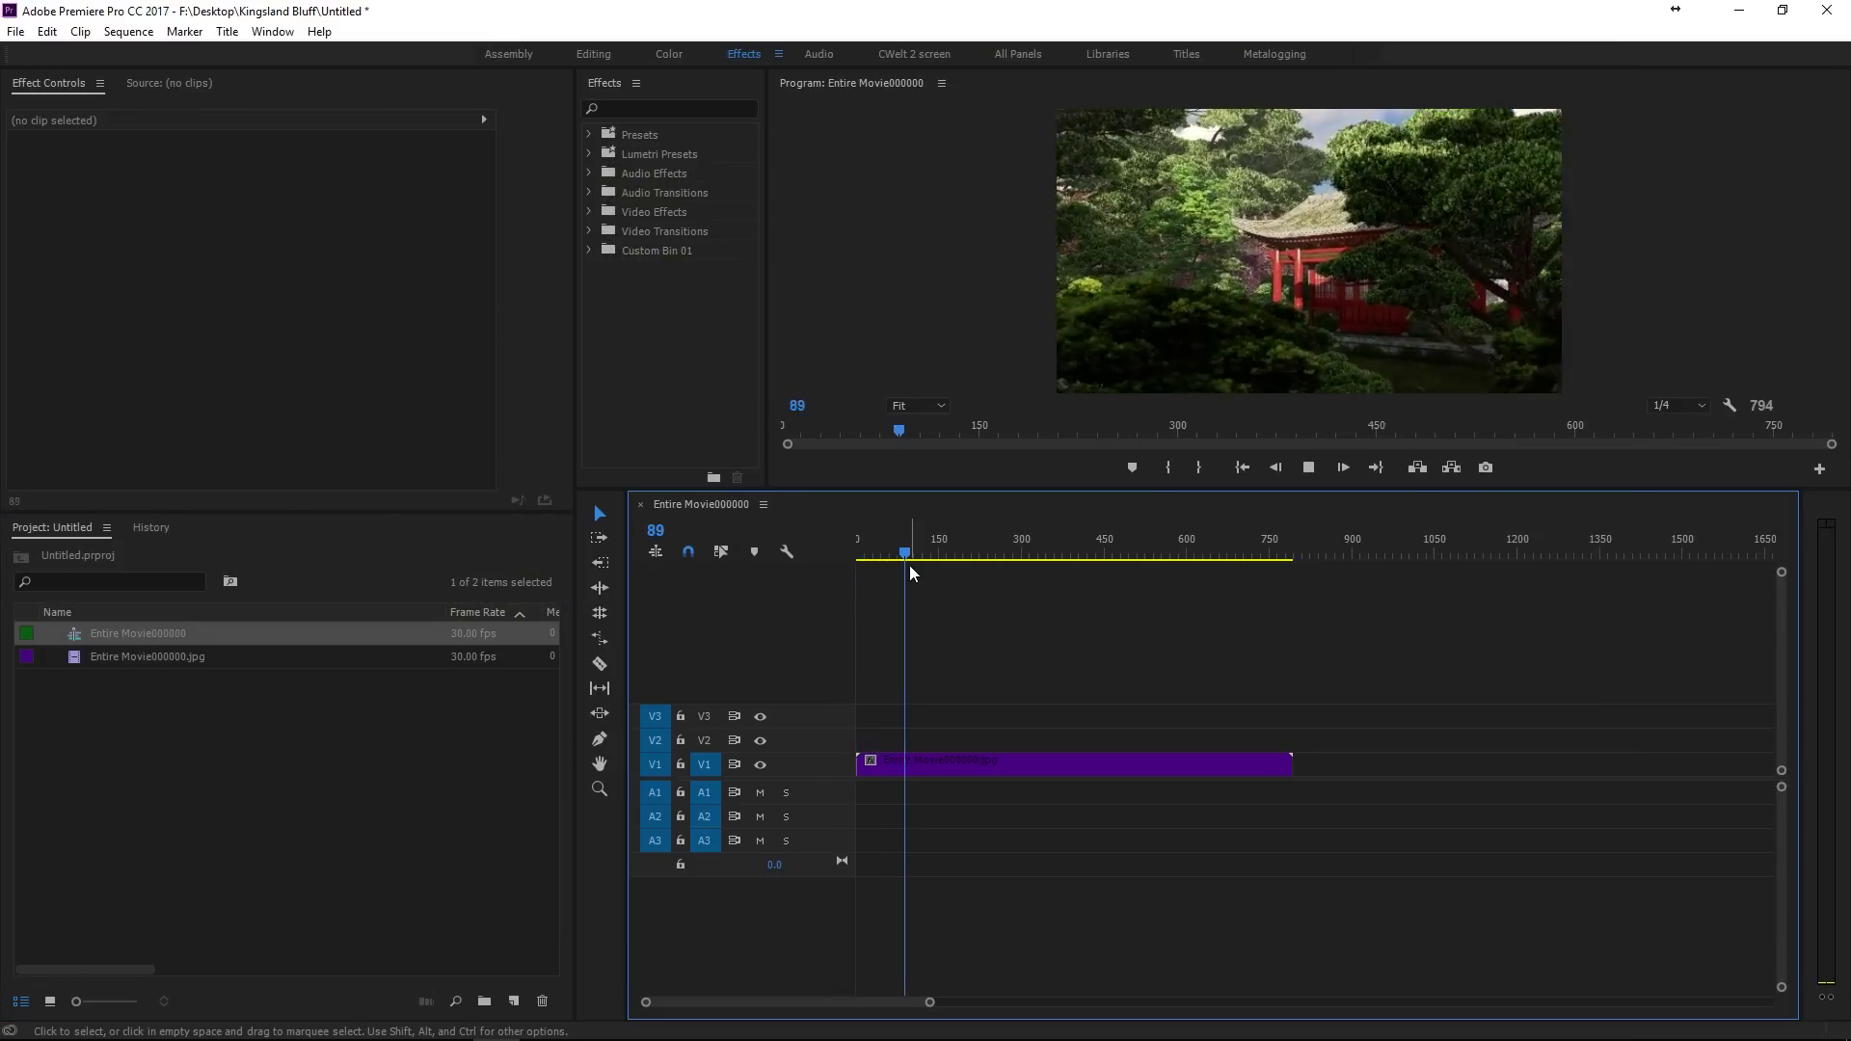
pyautogui.moveTo(930, 555); pyautogui.dragTo(1022, 555)
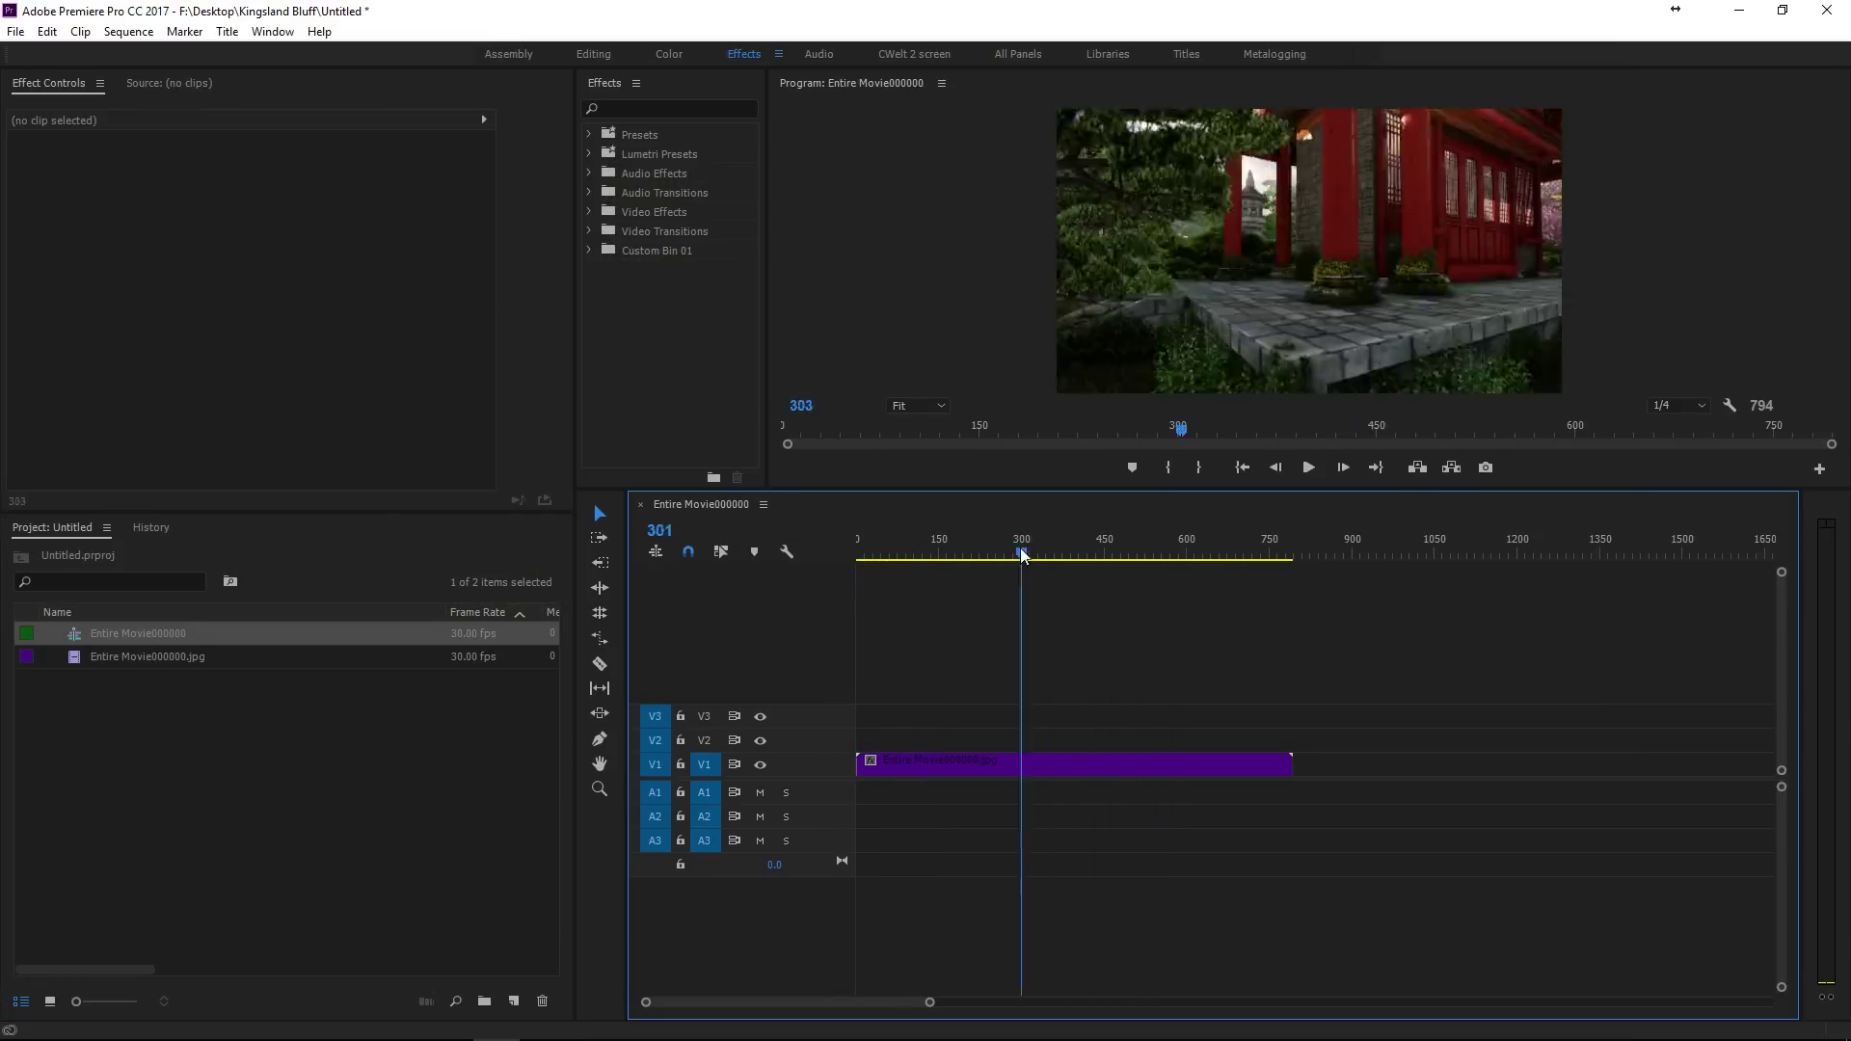
# - Set the indeterminate media timebase for image sequences to 60 fps in Media preferences
pyautogui.click(47, 31)
pyautogui.moveTo(87, 479)
pyautogui.click(419, 809)
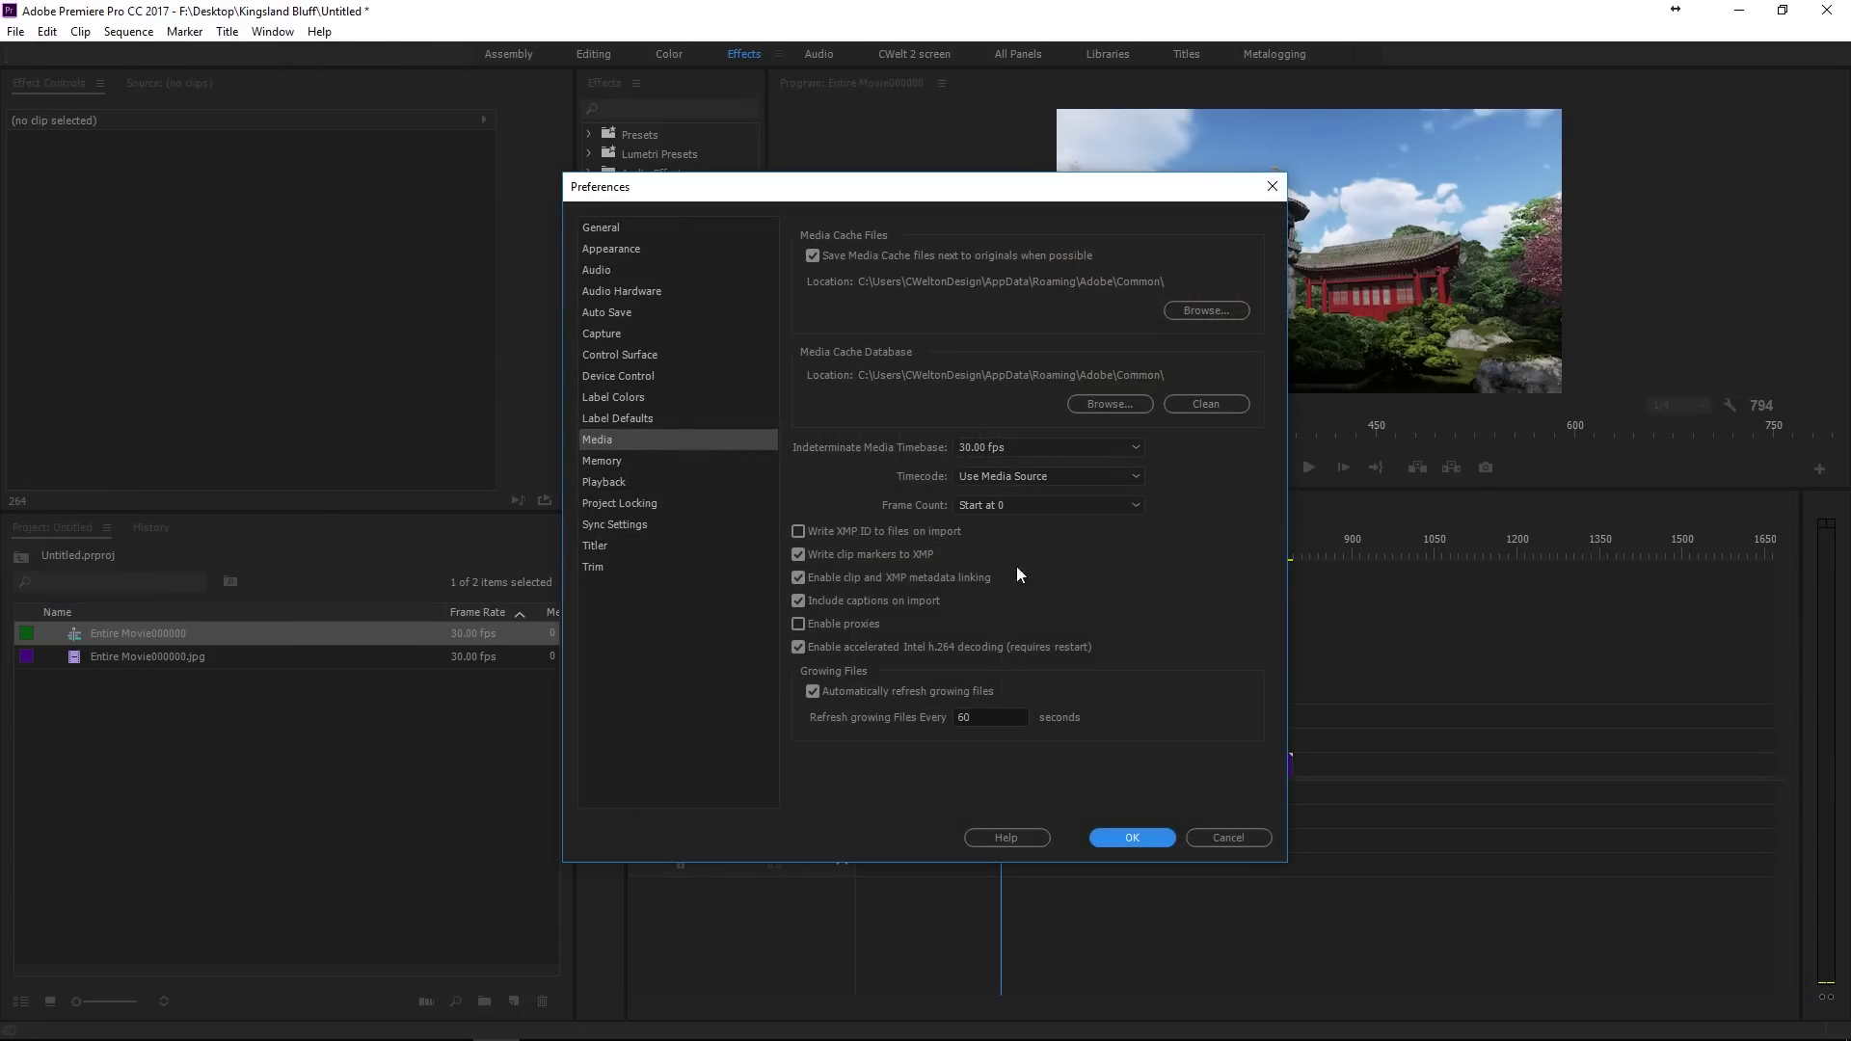
pyautogui.click(1022, 448)
pyautogui.click(1011, 511)
pyautogui.click(1024, 449)
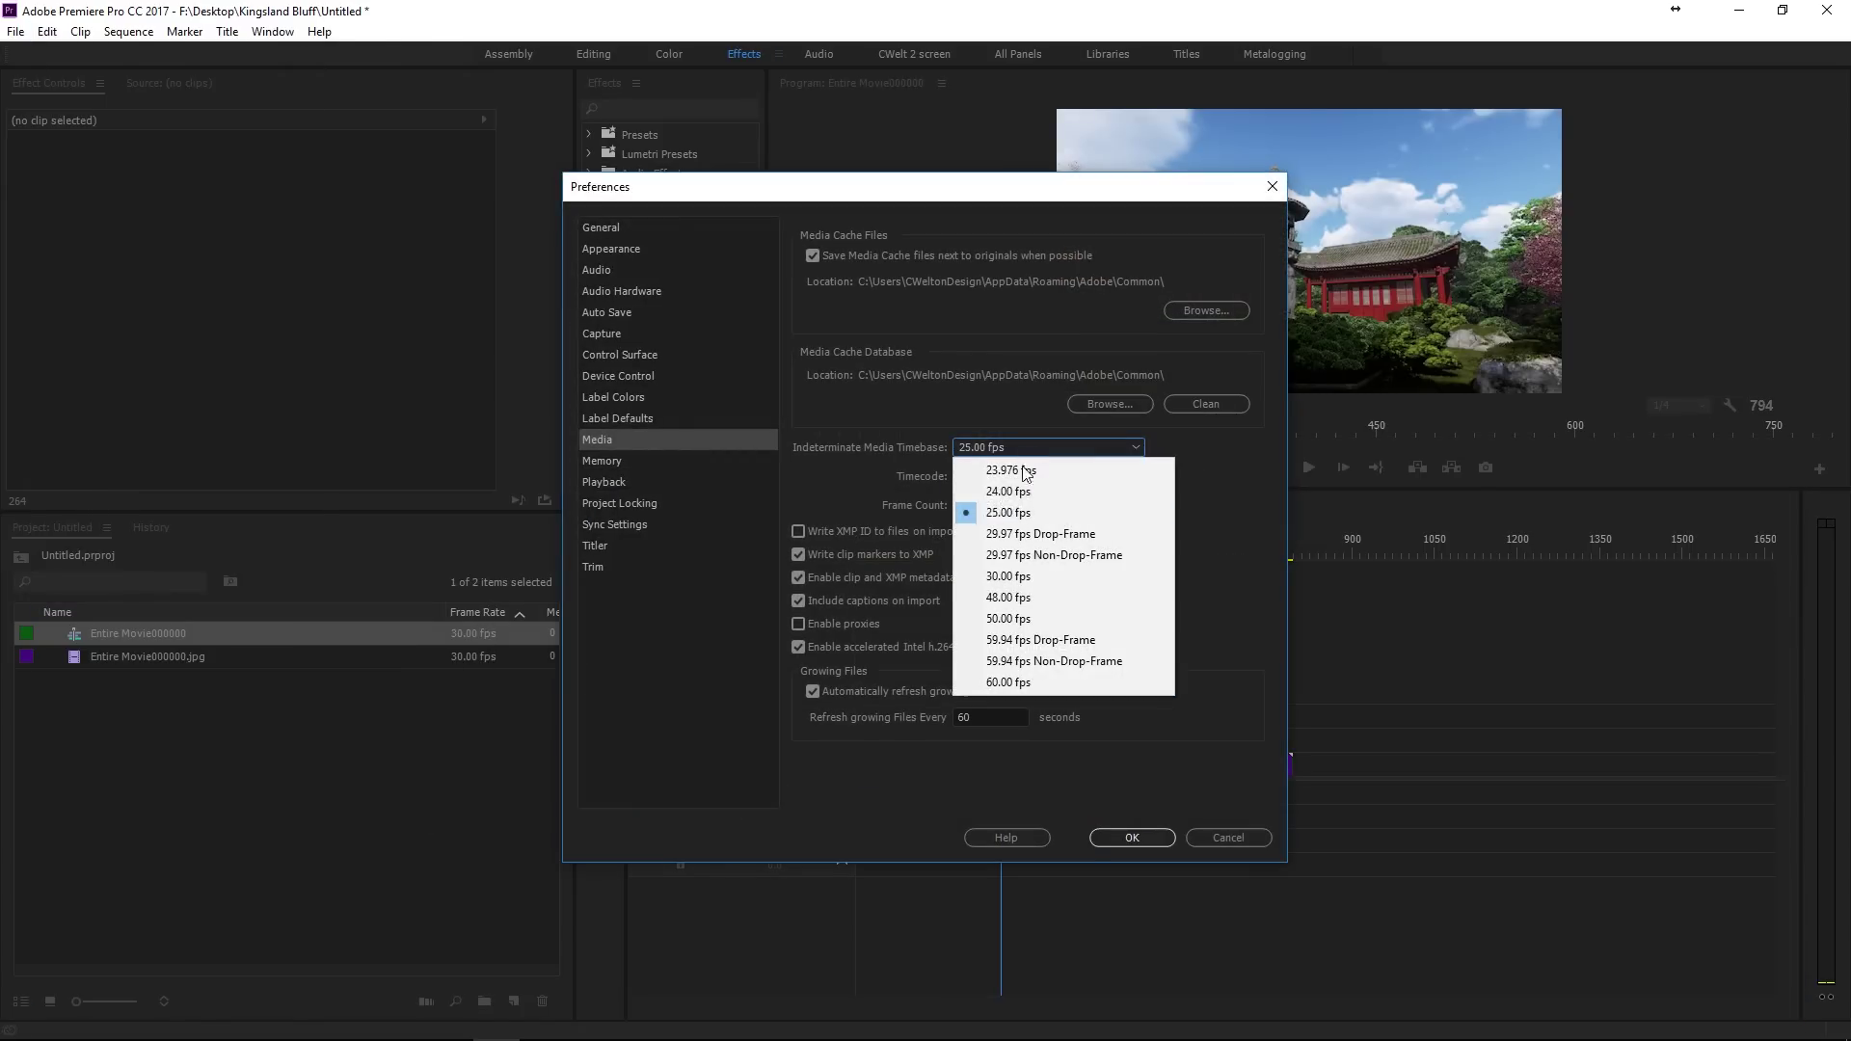
pyautogui.click(1046, 684)
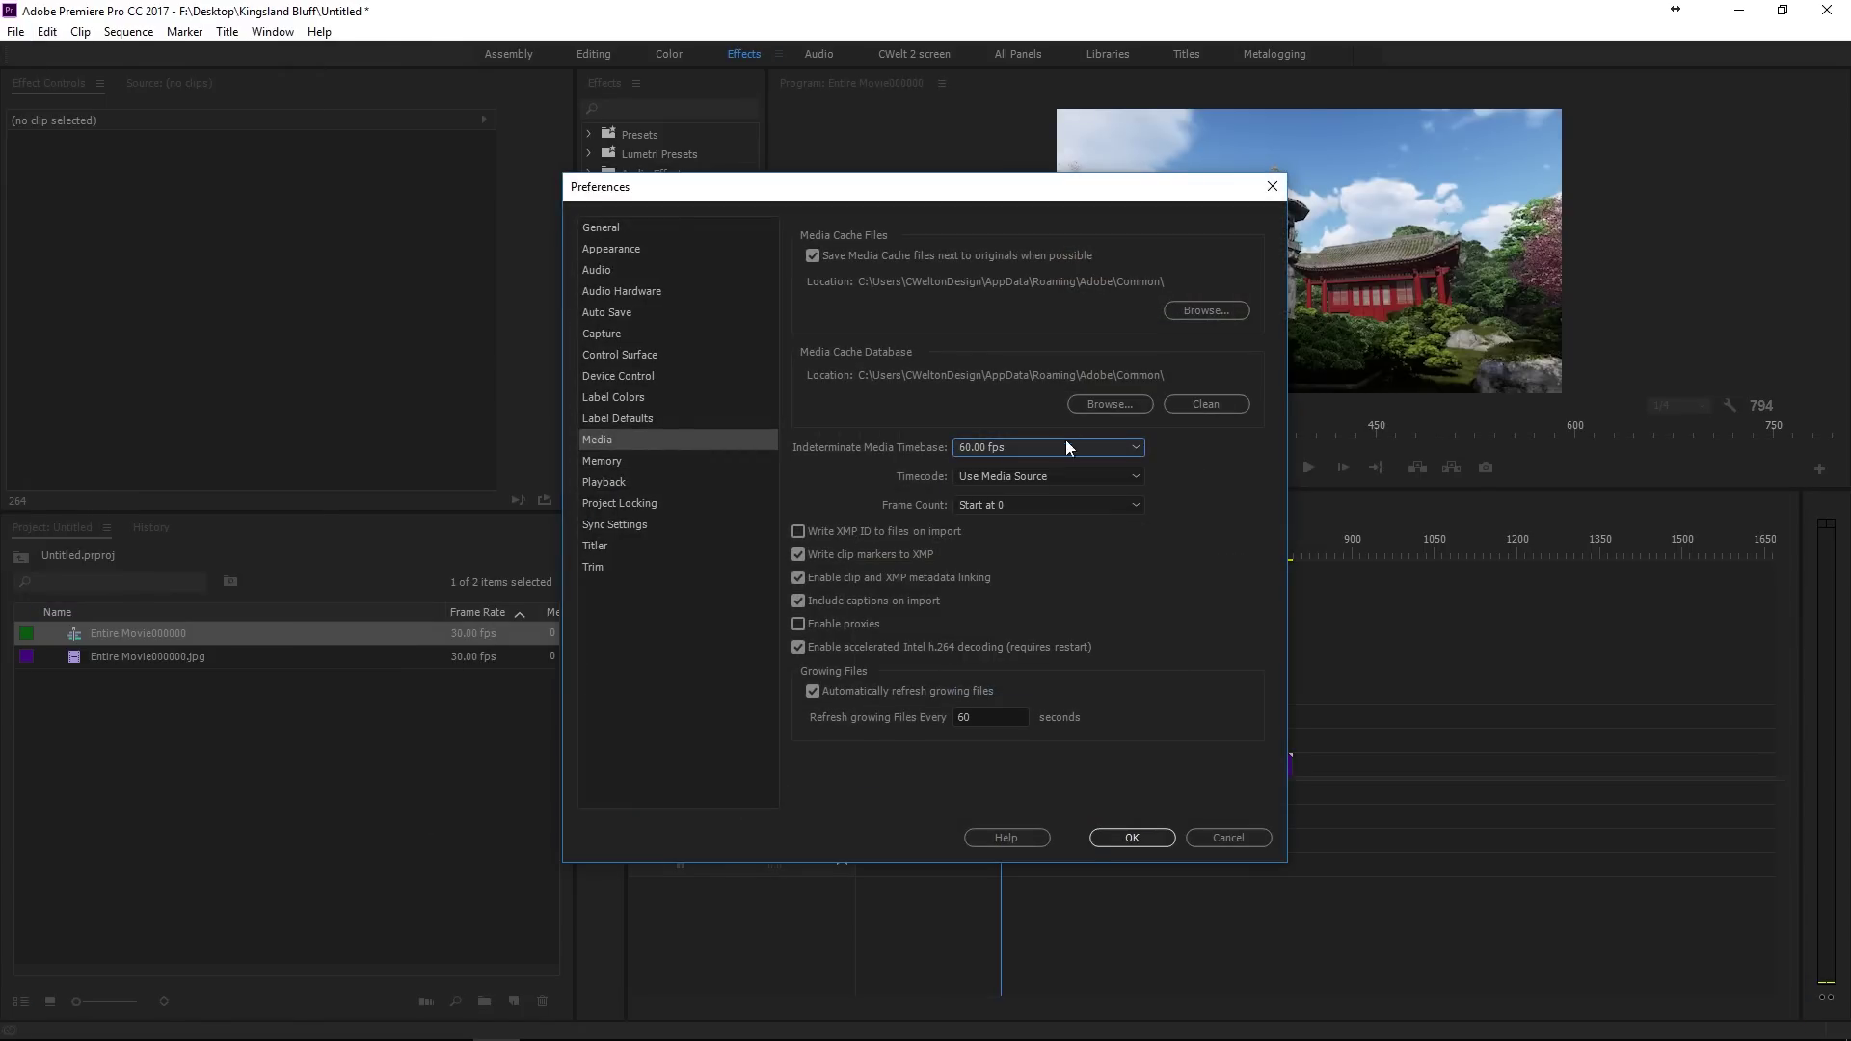
pyautogui.click(1131, 836)
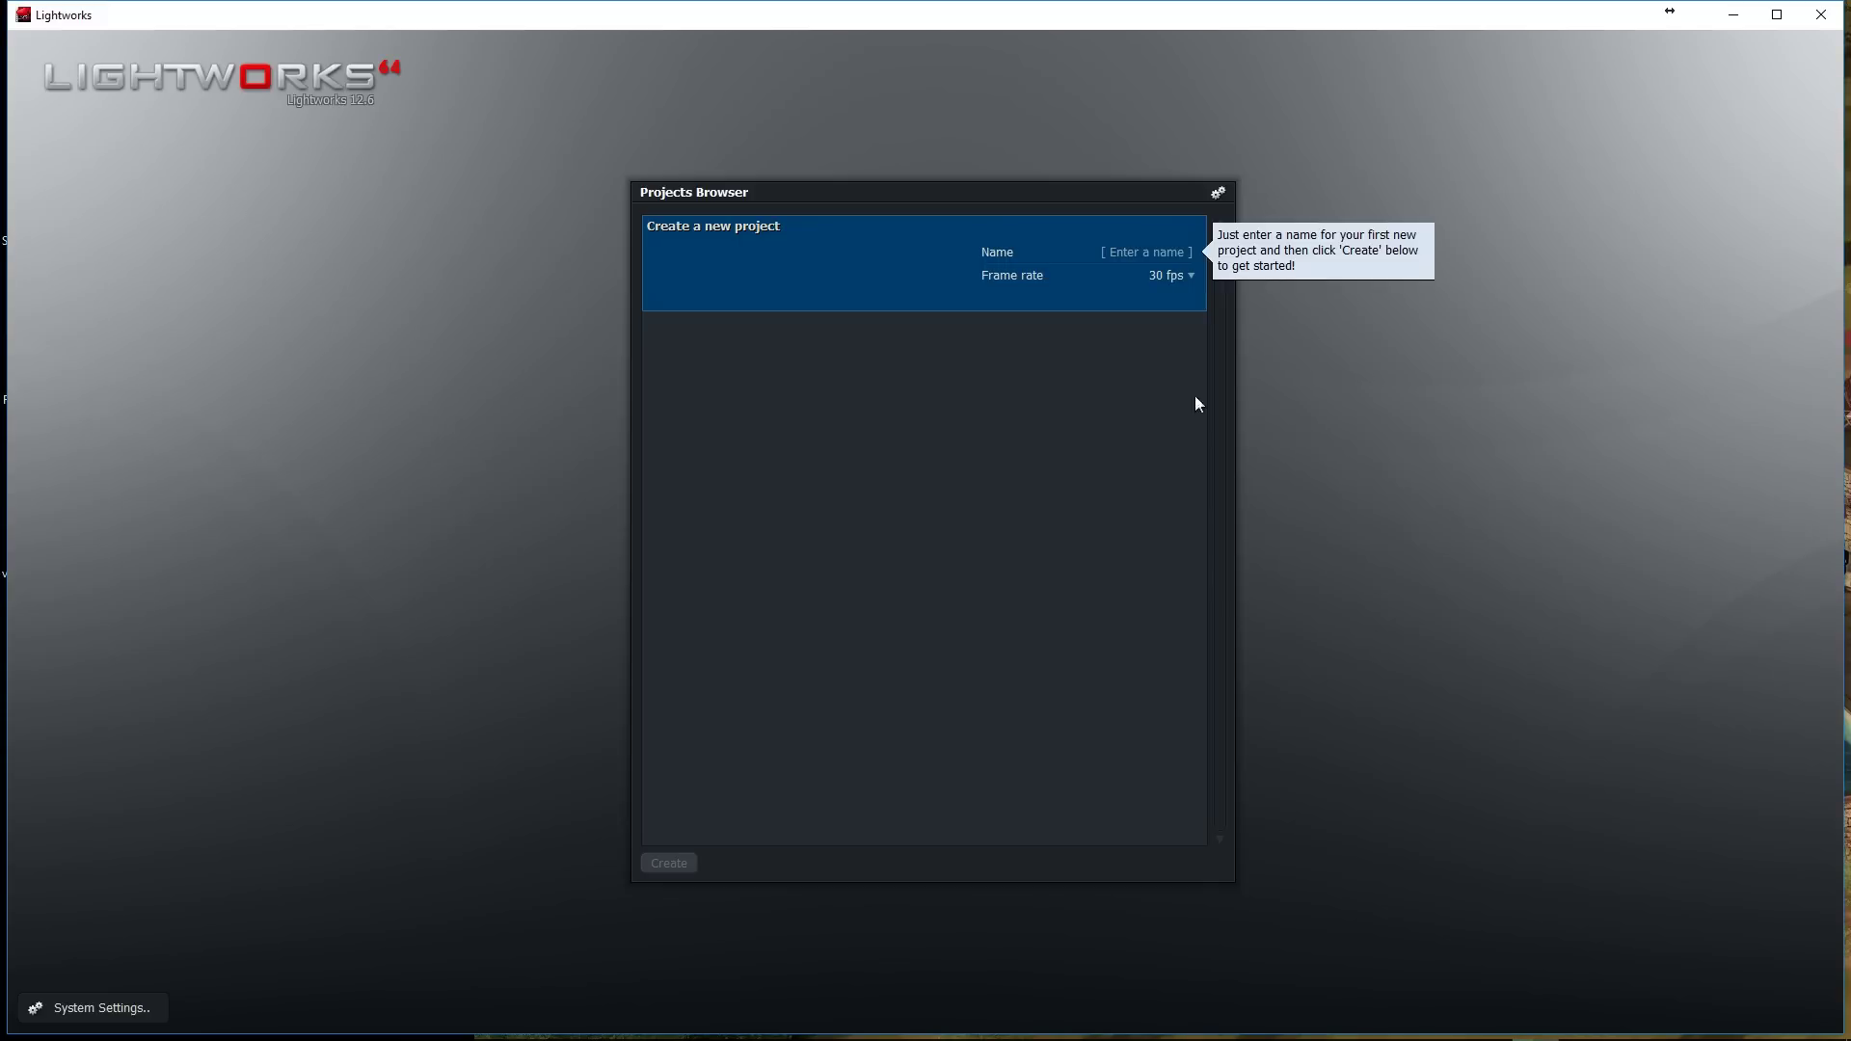
pyautogui.write('Garden\\')
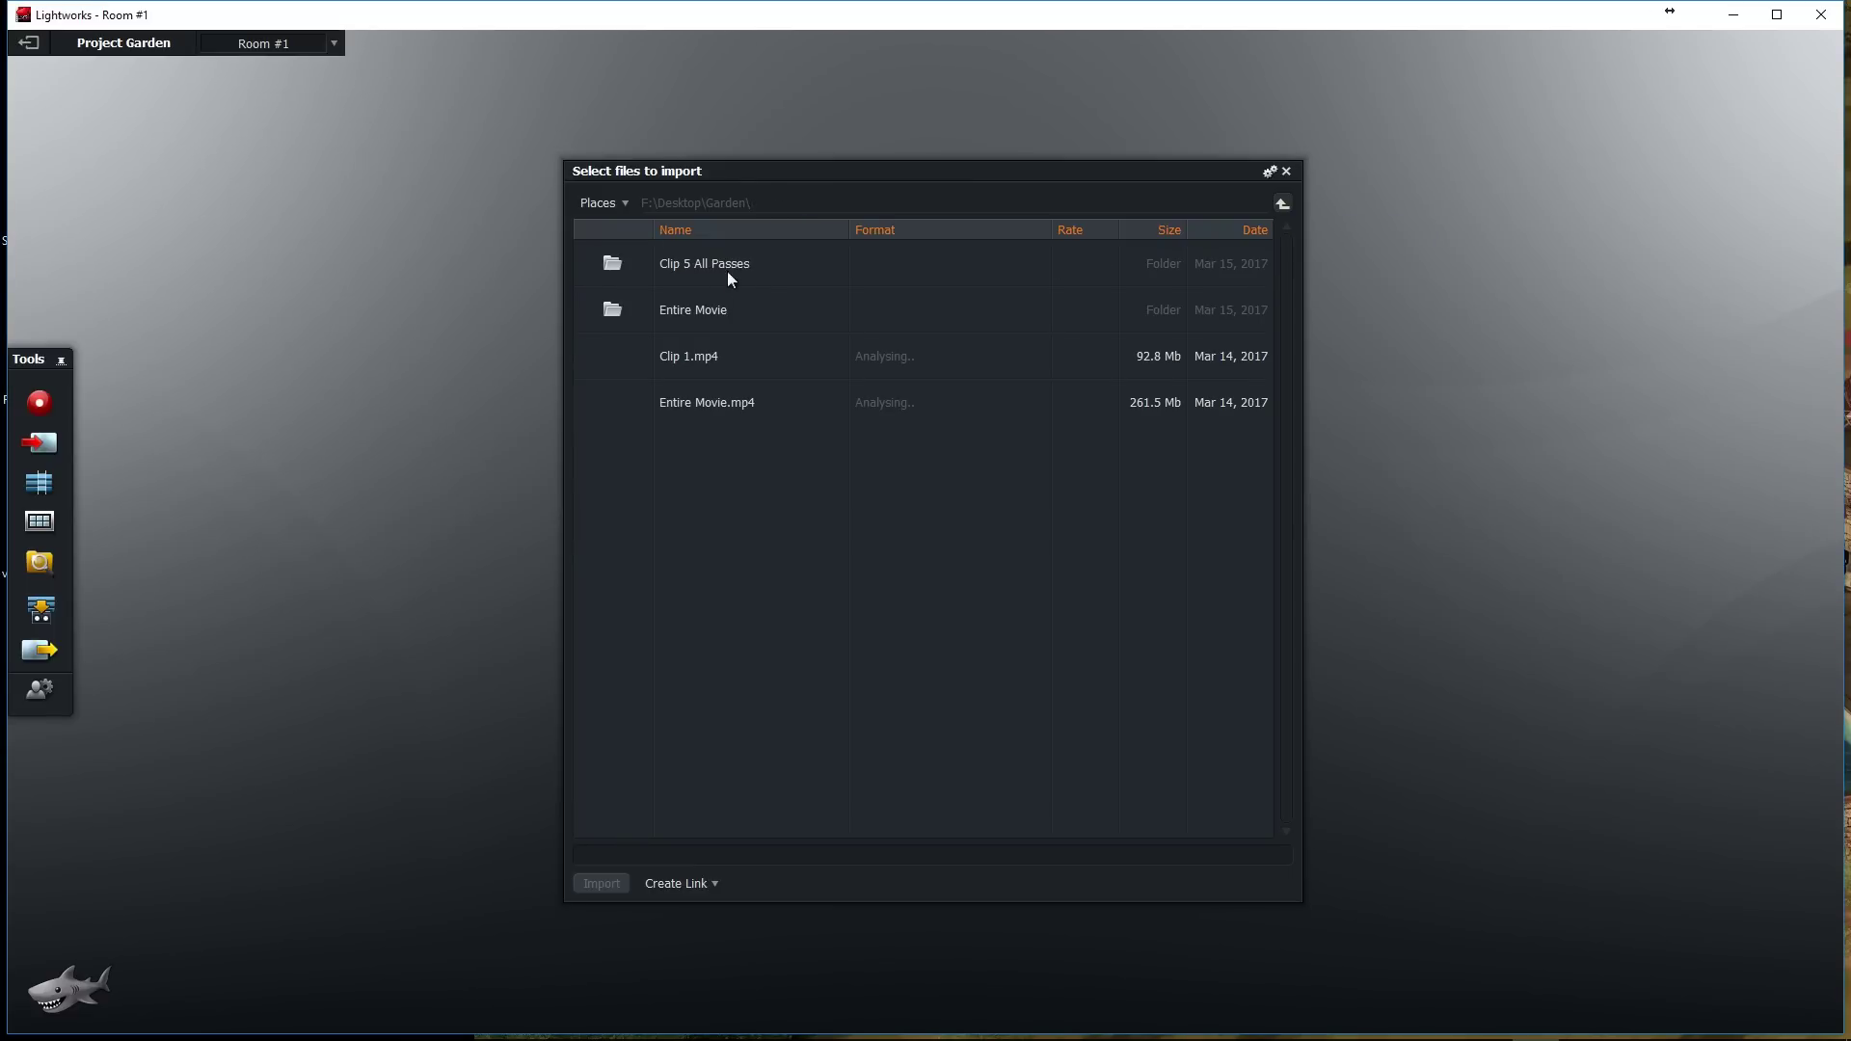
# - Import the Entire Movie frames folder as a single image-sequence clip
pyautogui.doubleClick(713, 299)
pyautogui.click(1081, 260)
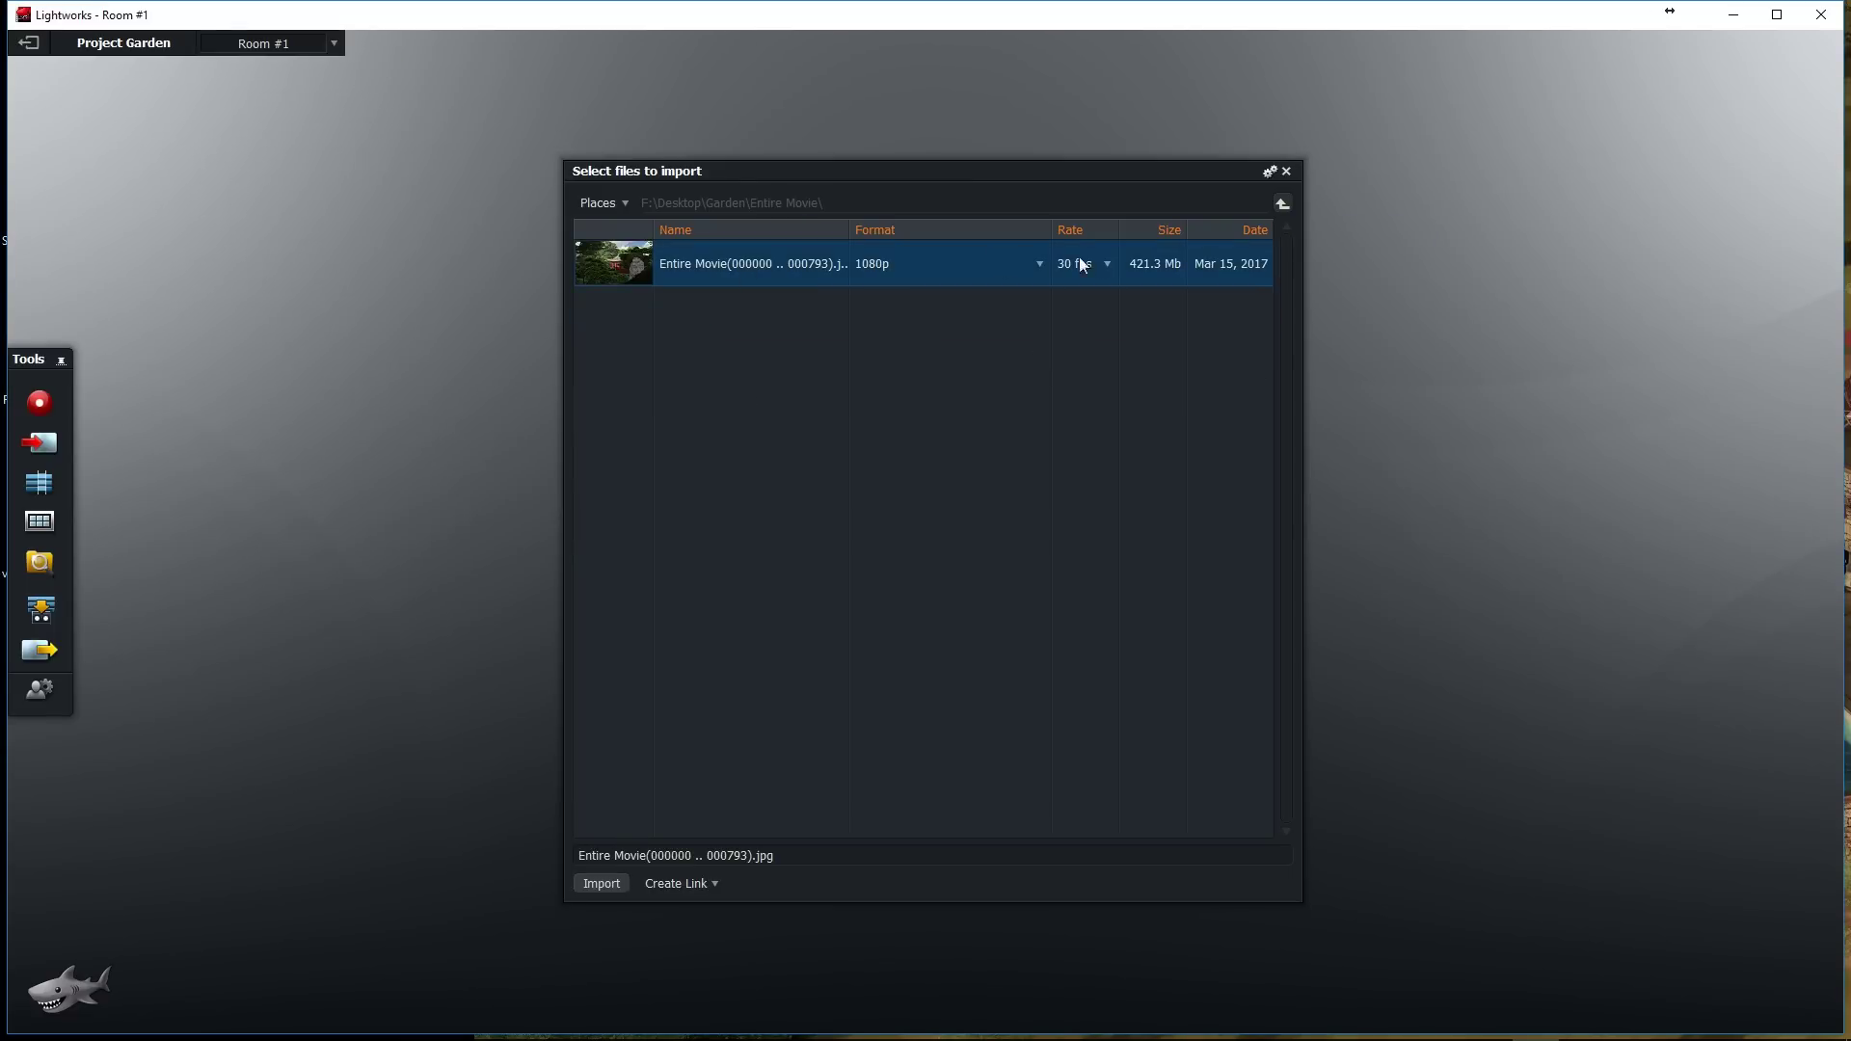
pyautogui.doubleClick(760, 271)
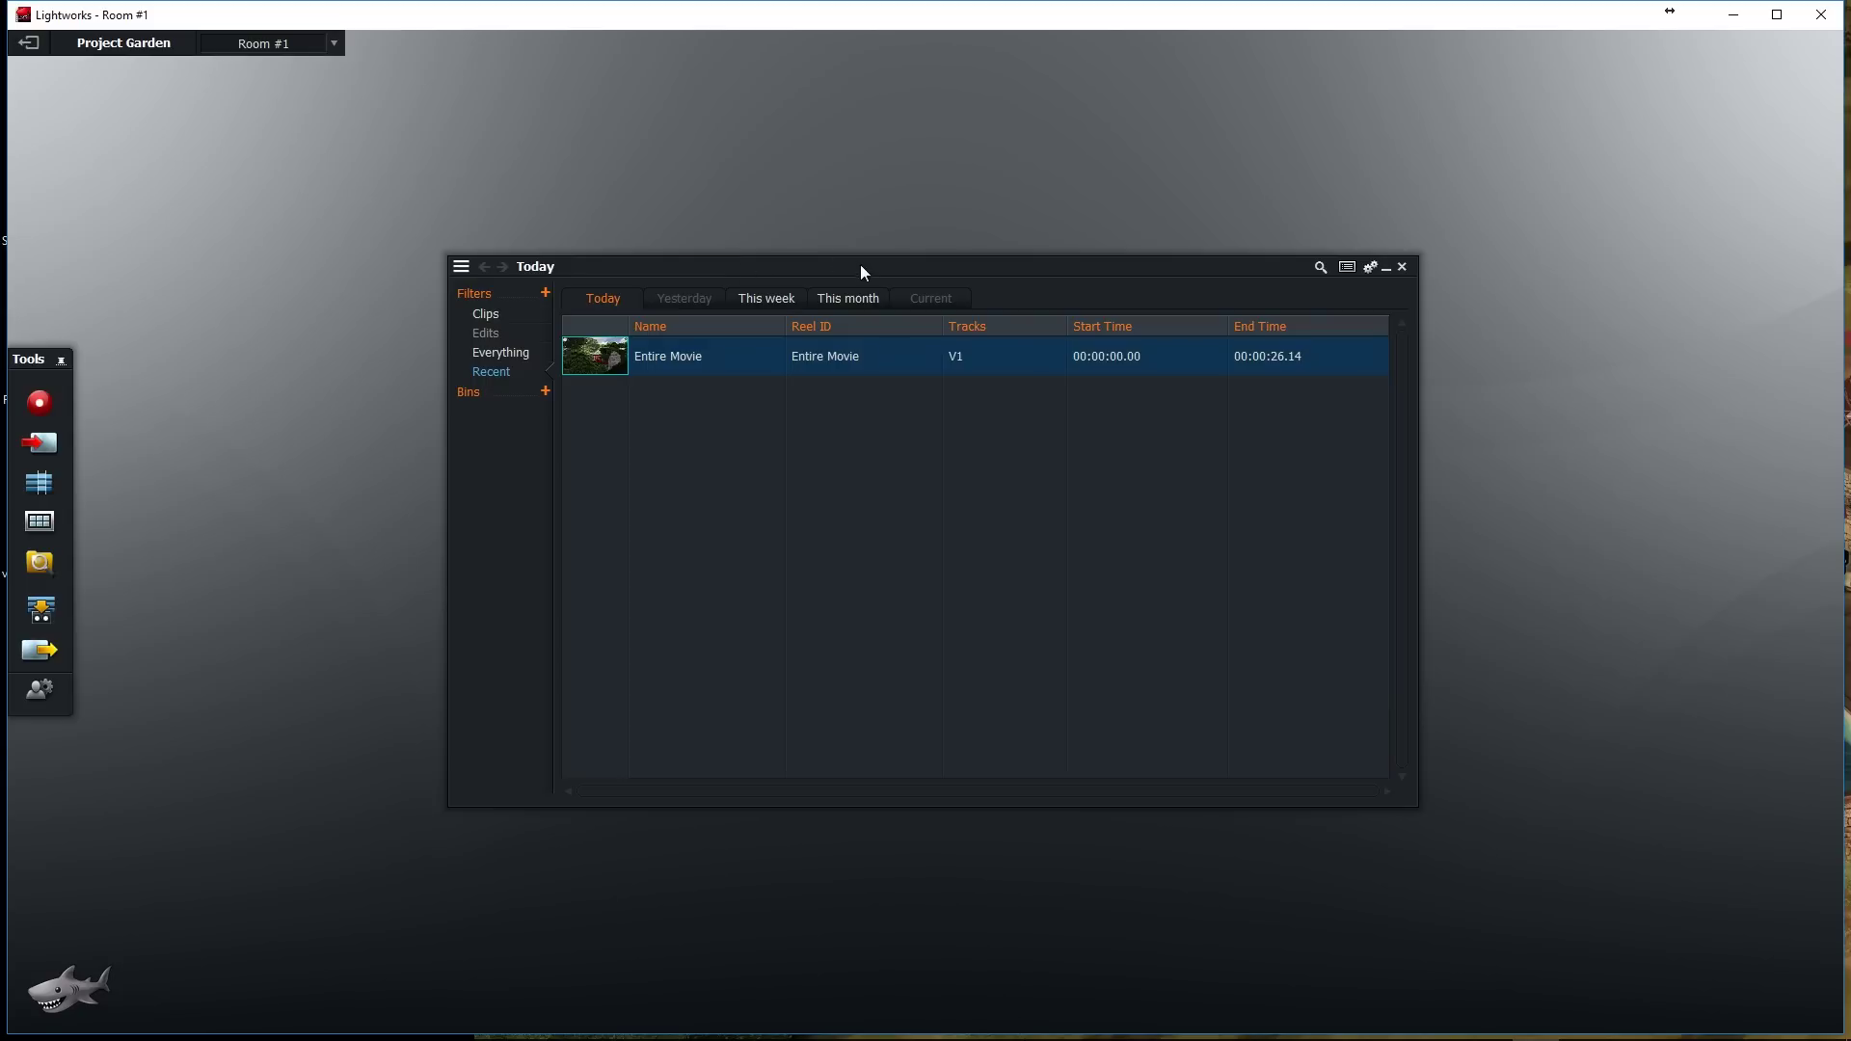
# - Open the Entire Movie clip in an expanded viewer and scrub back to about 7 seconds
pyautogui.moveTo(860, 268); pyautogui.dragTo(1203, 230)
pyautogui.moveTo(1008, 311); pyautogui.dragTo(361, 309)
pyautogui.click(459, 291)
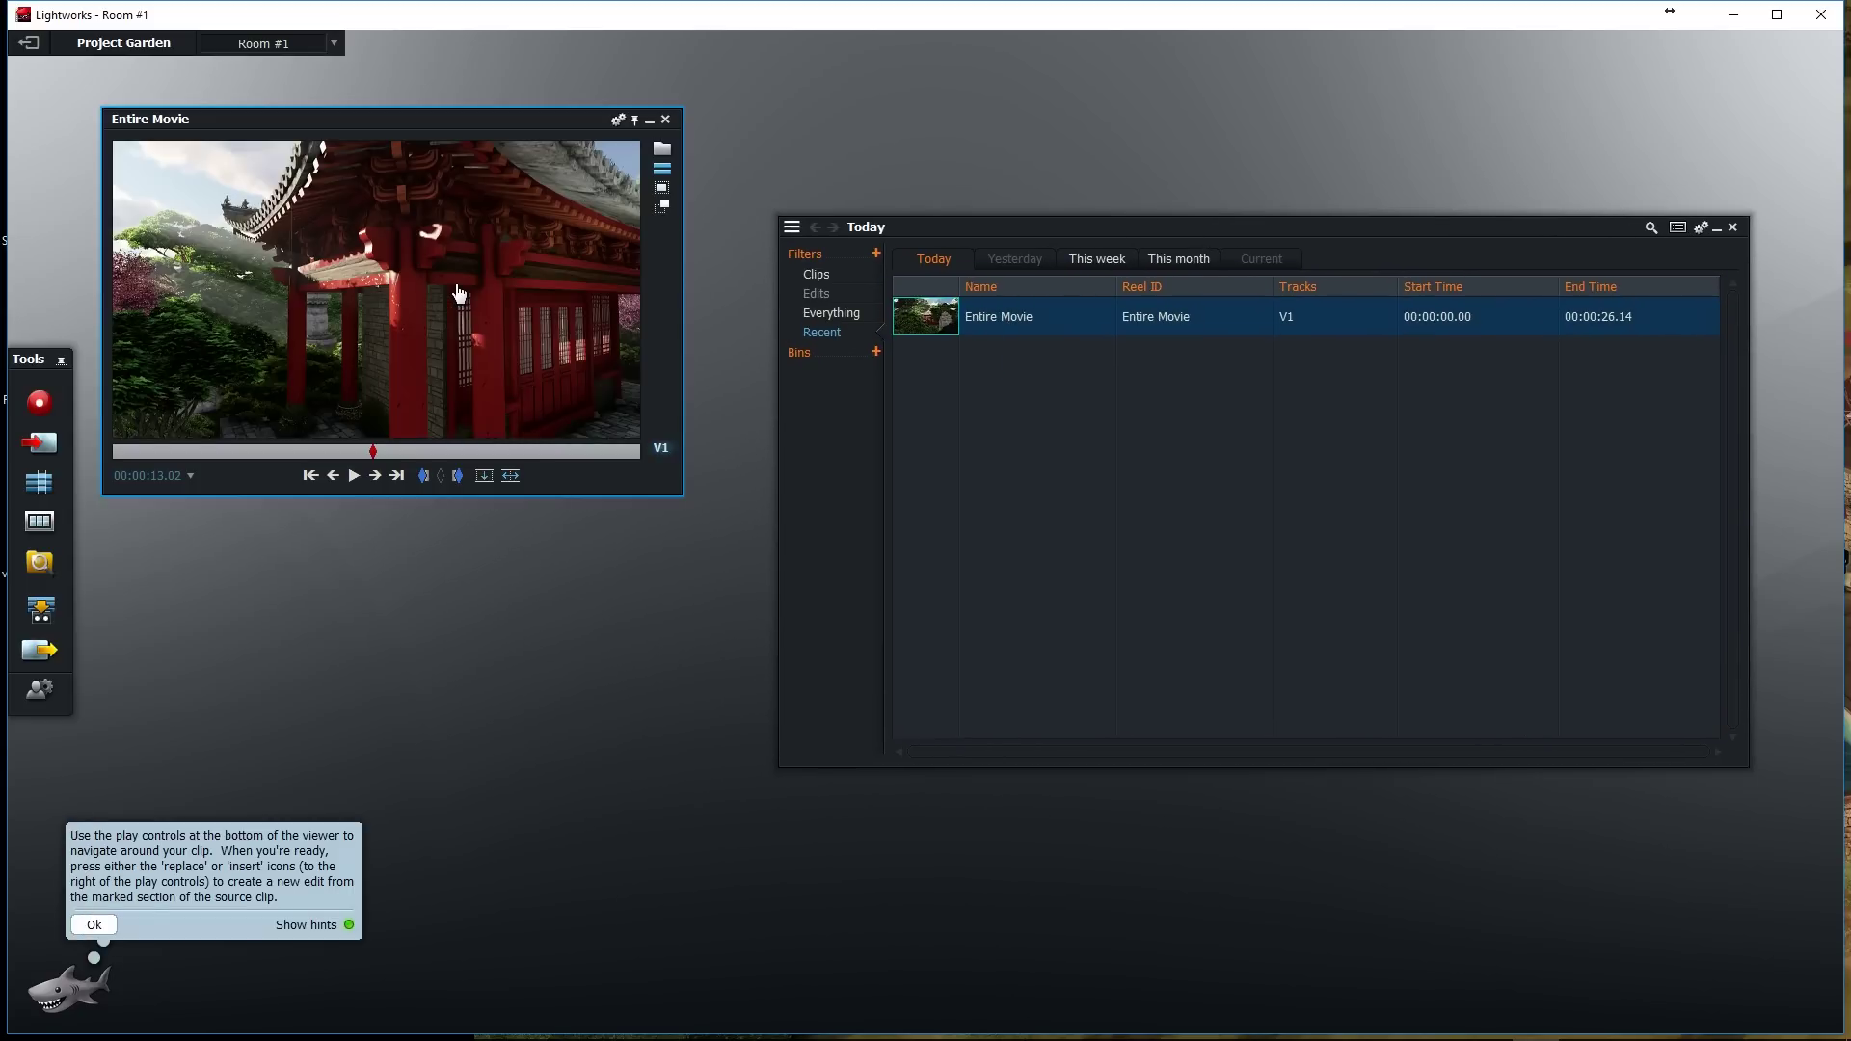
pyautogui.moveTo(382, 456); pyautogui.dragTo(270, 459)
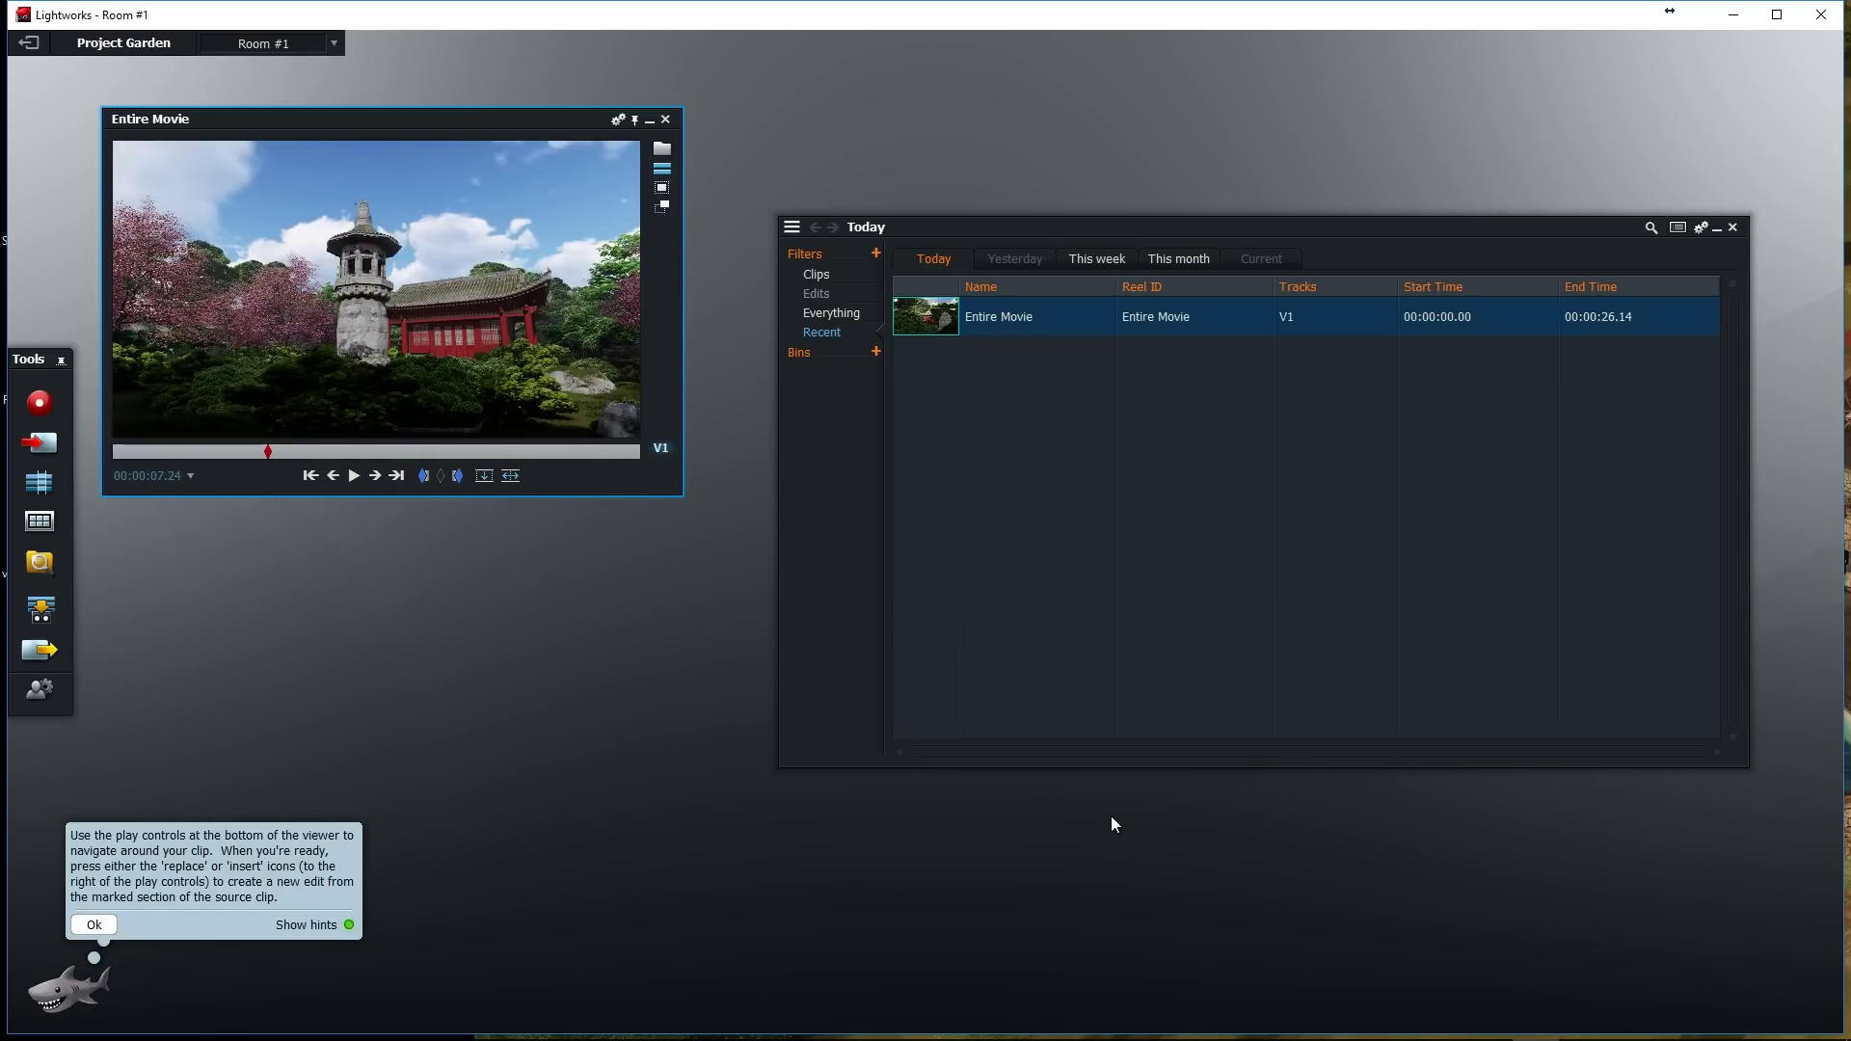